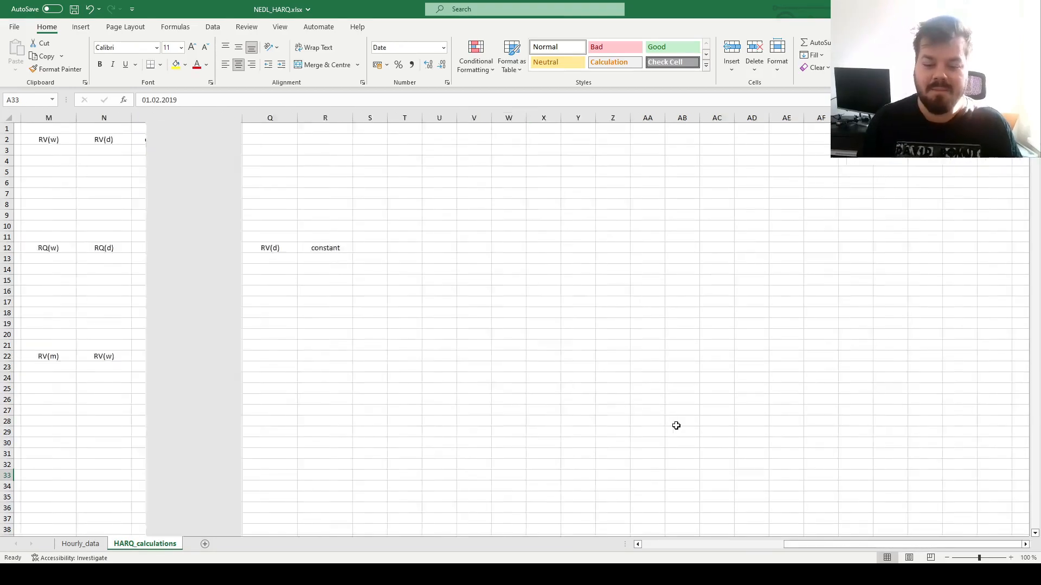
- Look over the column headers, empty regression output tables and reference equations across the HARQ_calculations sheet
key(Home)
key(Up)
key(ctrl+Right)
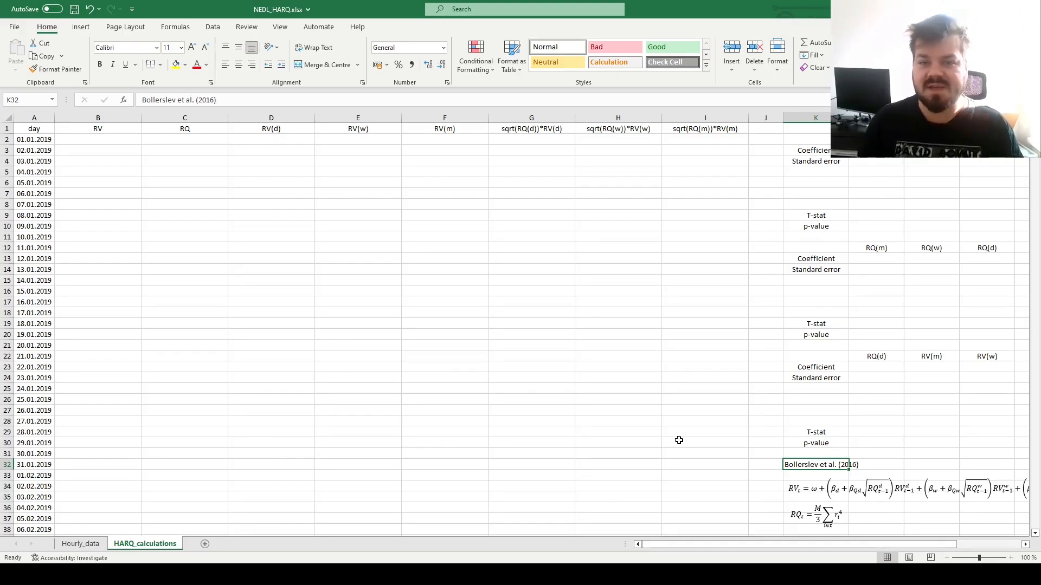
key(Right)
key(Right)
key(Right)
key(Right)
key(Right)
key(Right)
key(Right)
key(Right)
key(Right)
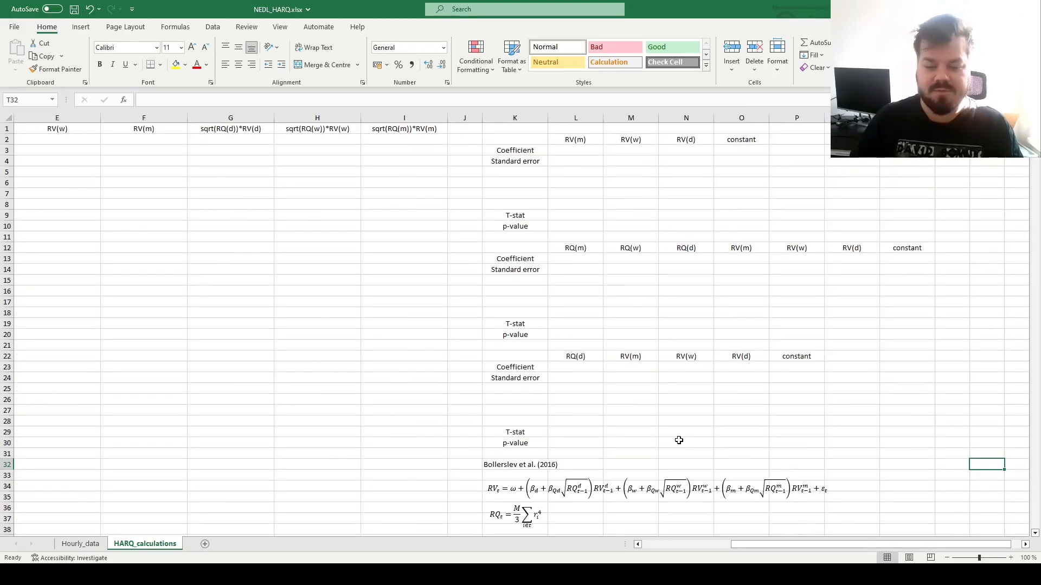
click(510, 468)
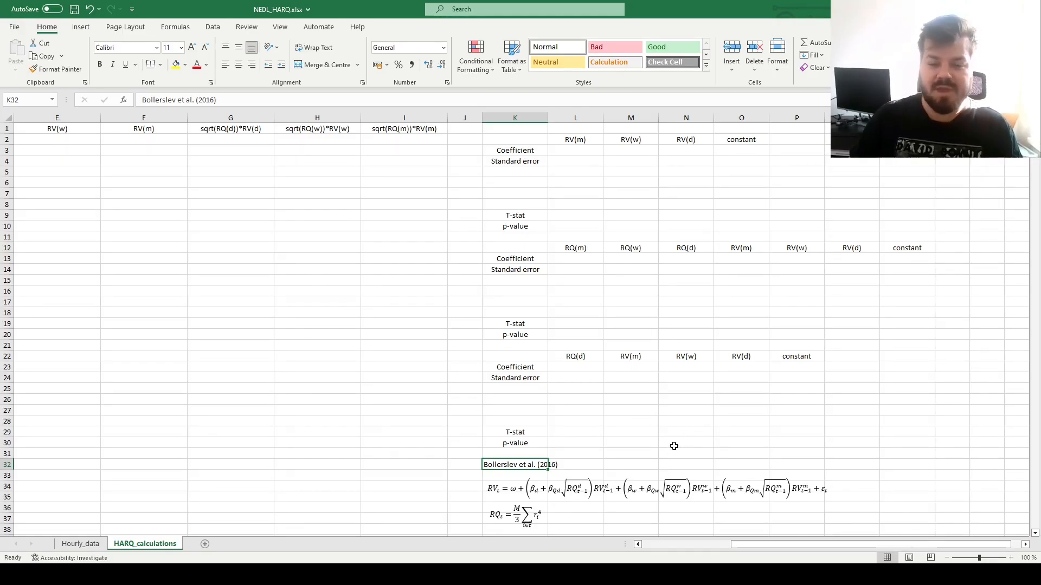
- Examine the HARQ model equation's RV and square-root RQ terms and the realised quarticity formula below the regression tables
scroll(691, 430, down, 1)
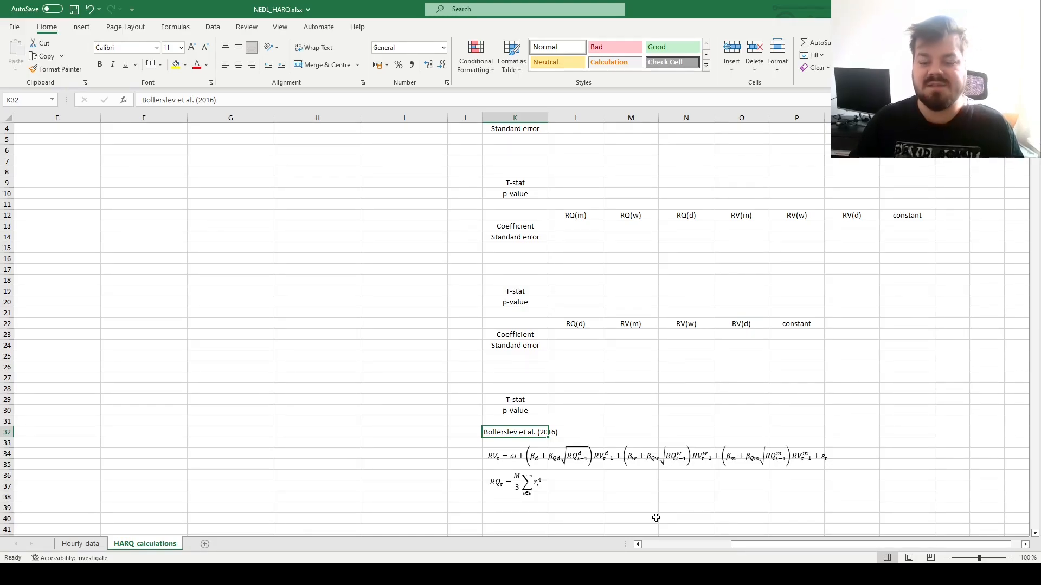
click(615, 456)
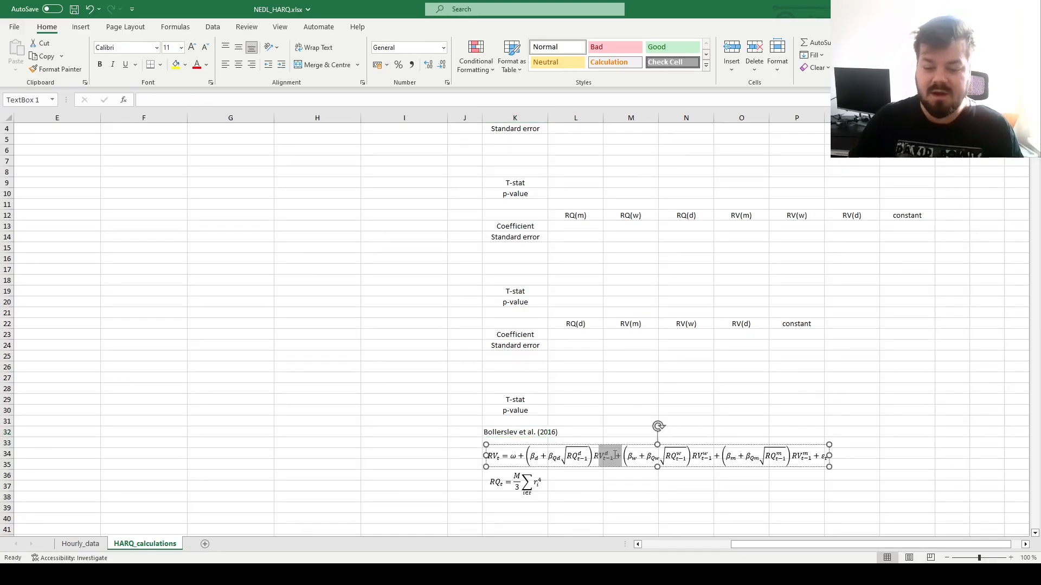
drag(698, 456, 712, 458)
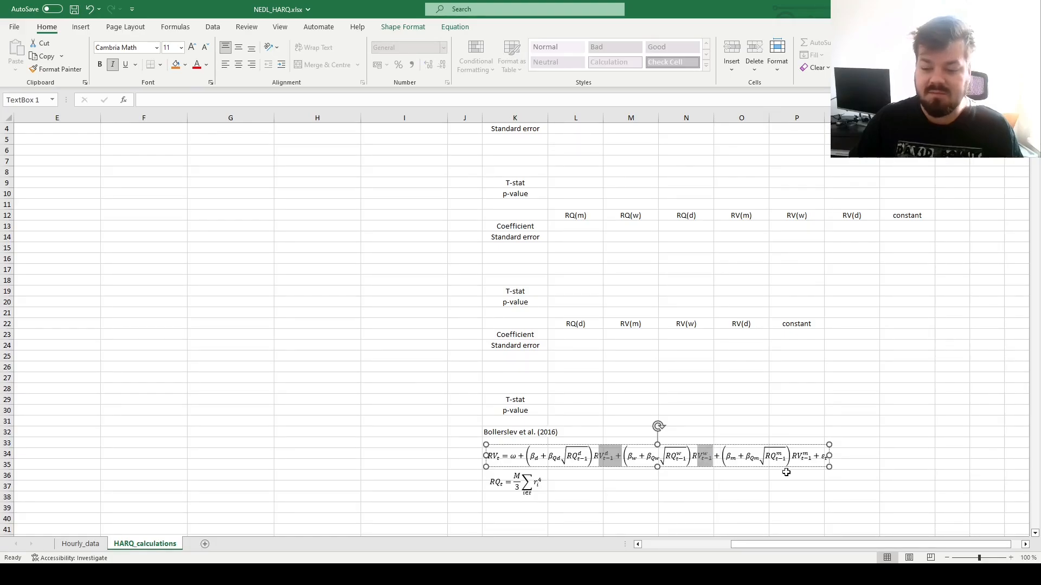
click(781, 488)
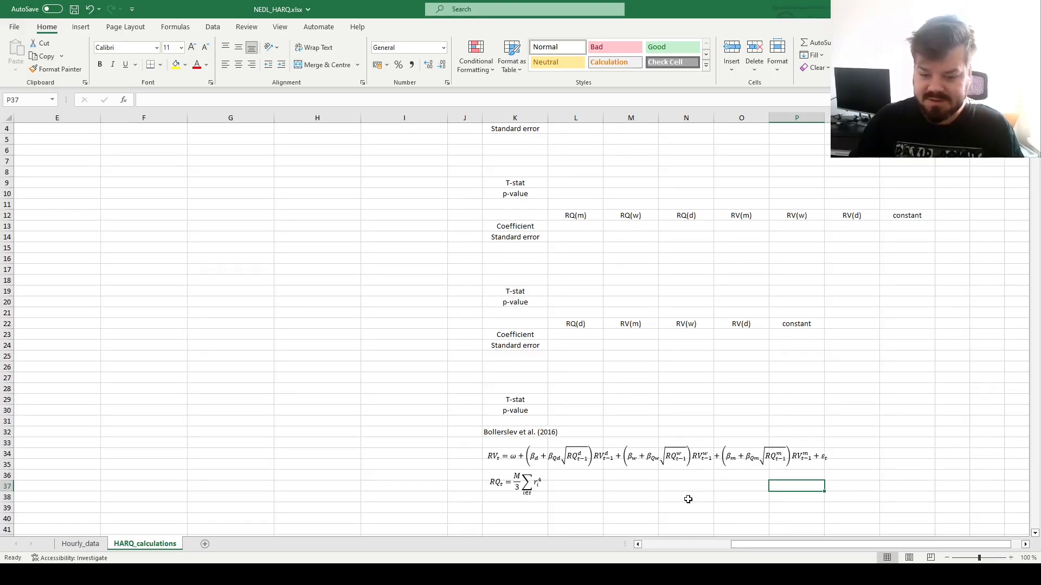
click(503, 434)
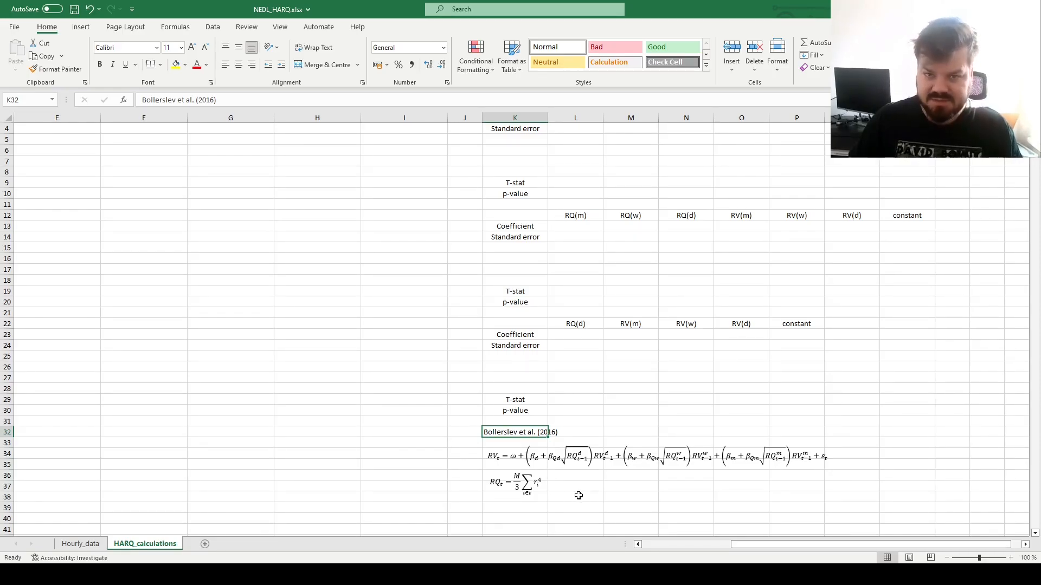
click(576, 458)
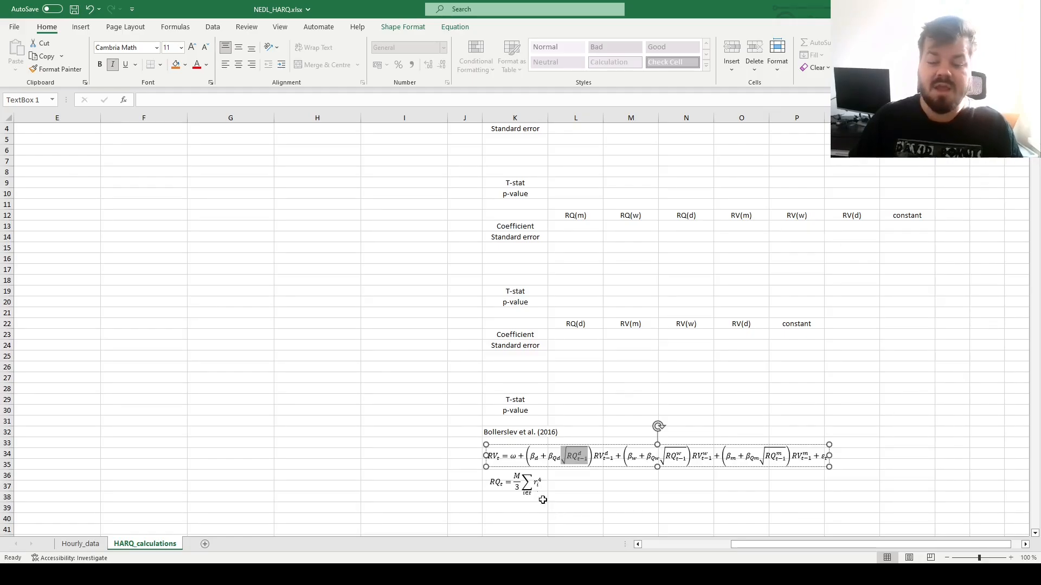
key(Tab)
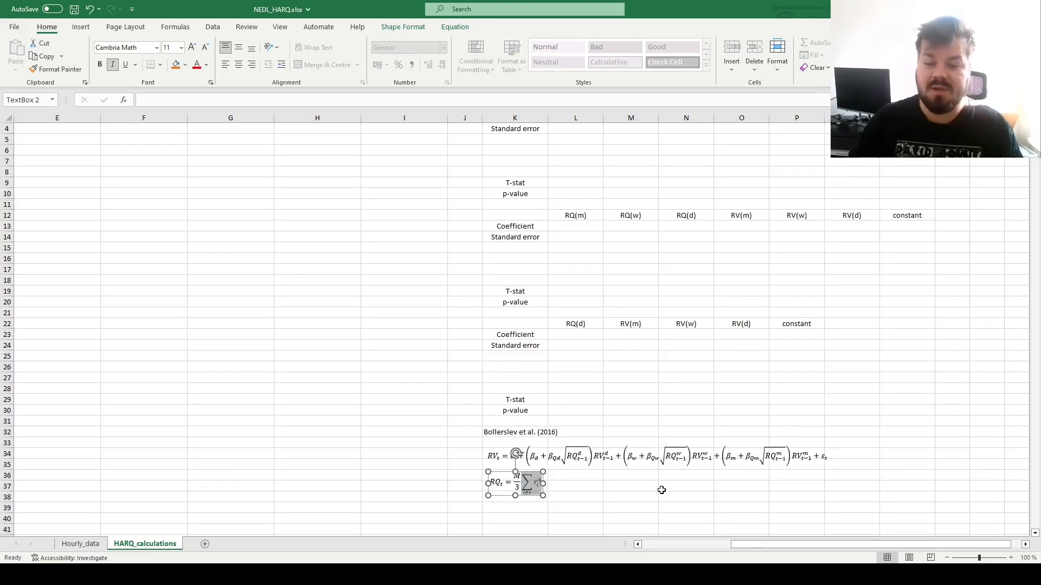
click(587, 483)
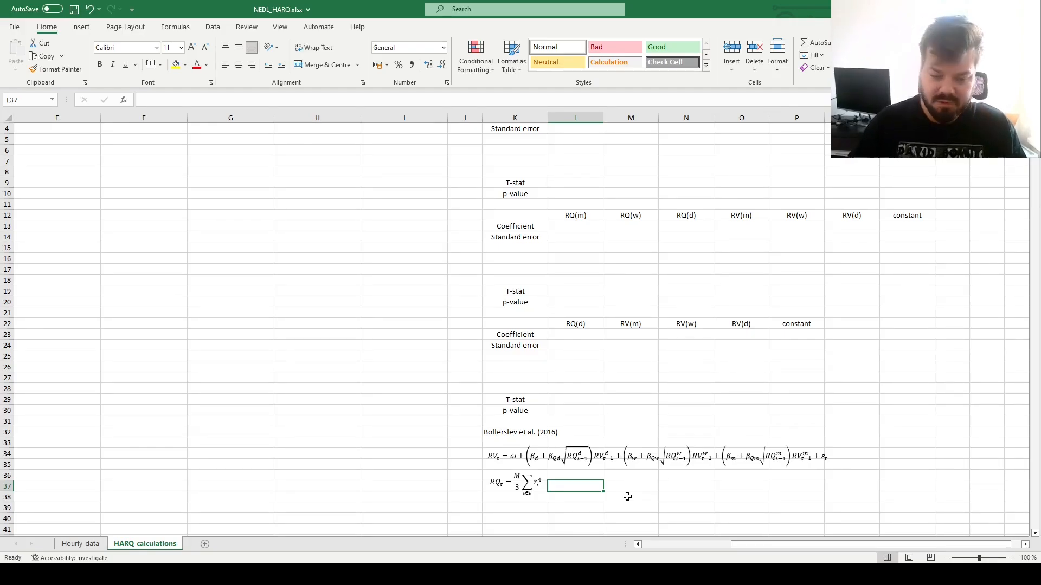
scroll(344, 406, up, 1)
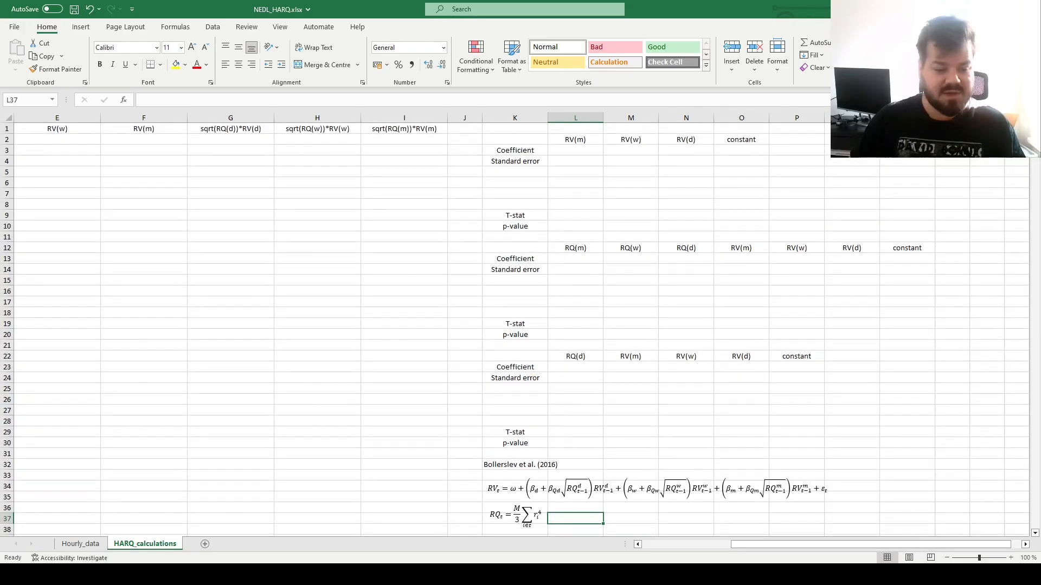
- Review the hourly BTC/USD timestamps on the Hourly_data sheet from the first row to the last
click(80, 544)
key(ctrl+Home)
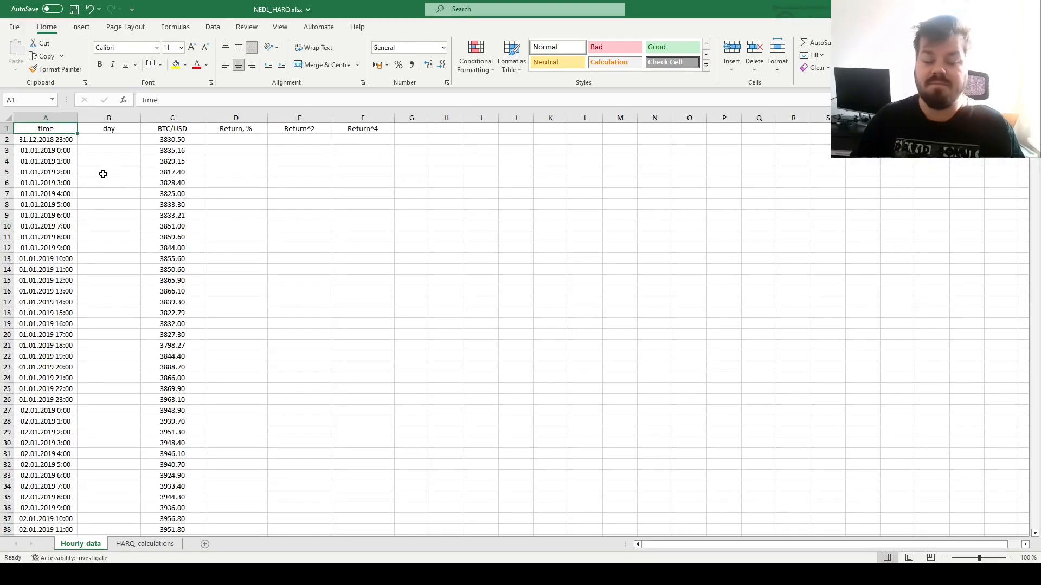
key(Down)
key(ctrl+Down)
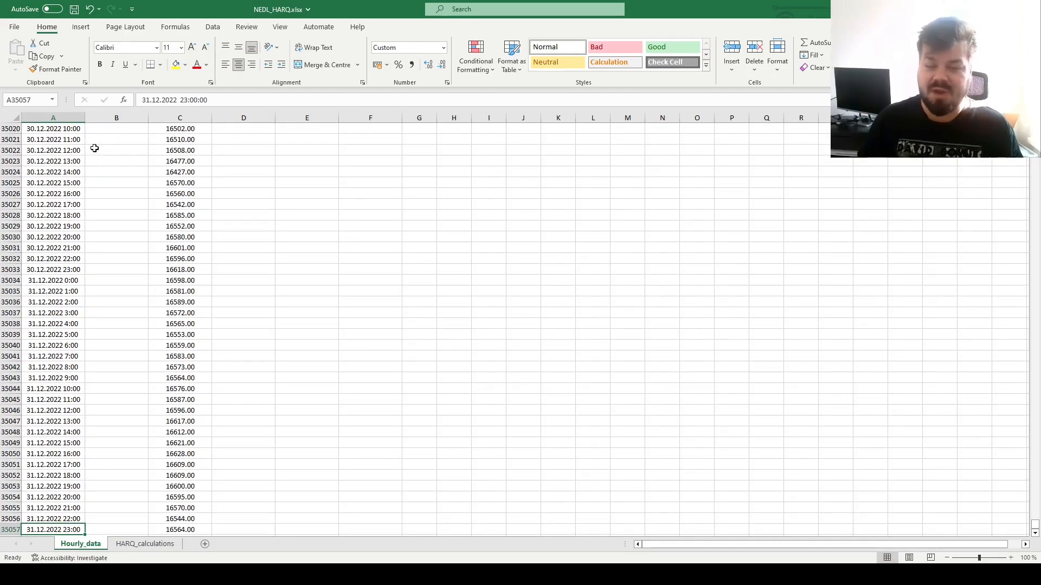
key(ctrl+Up)
key(Down)
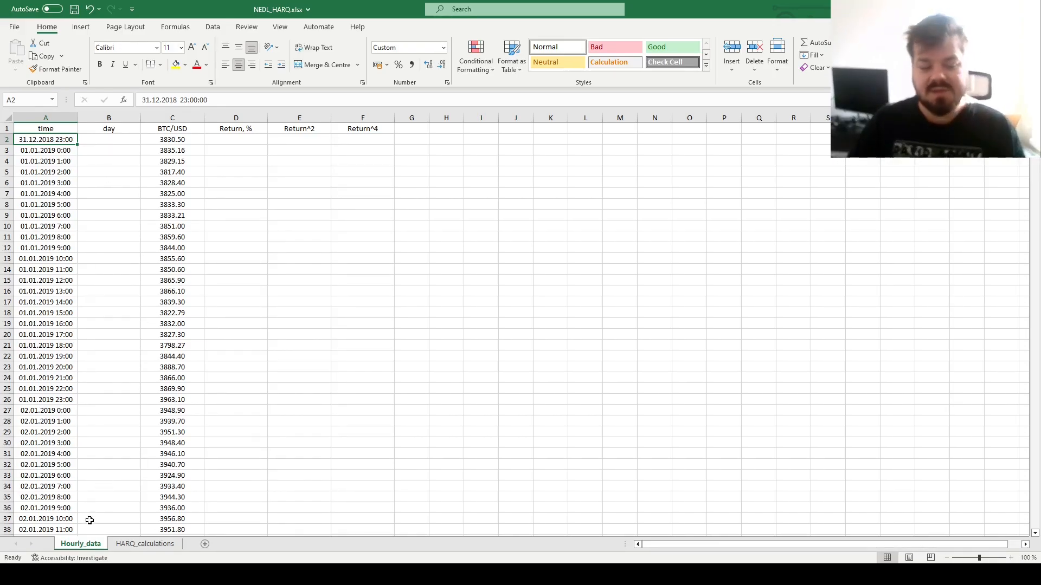
- Extract the day from each timestamp by entering =QUOTIENT(A2,1) in B2 and filling it down the day column
click(109, 140)
drag(54, 150, 42, 237)
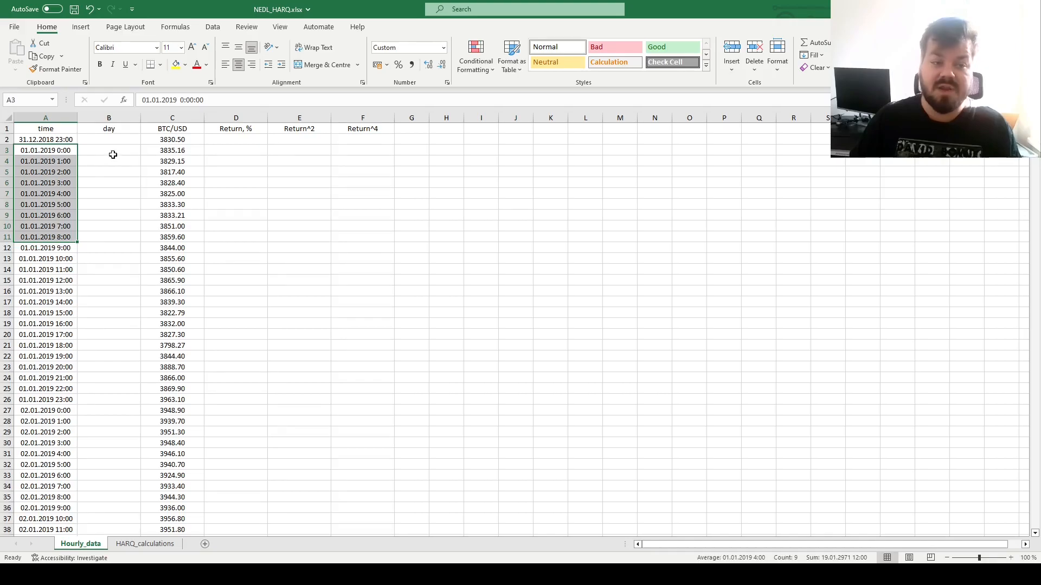
click(109, 142)
text(=QUTIE)
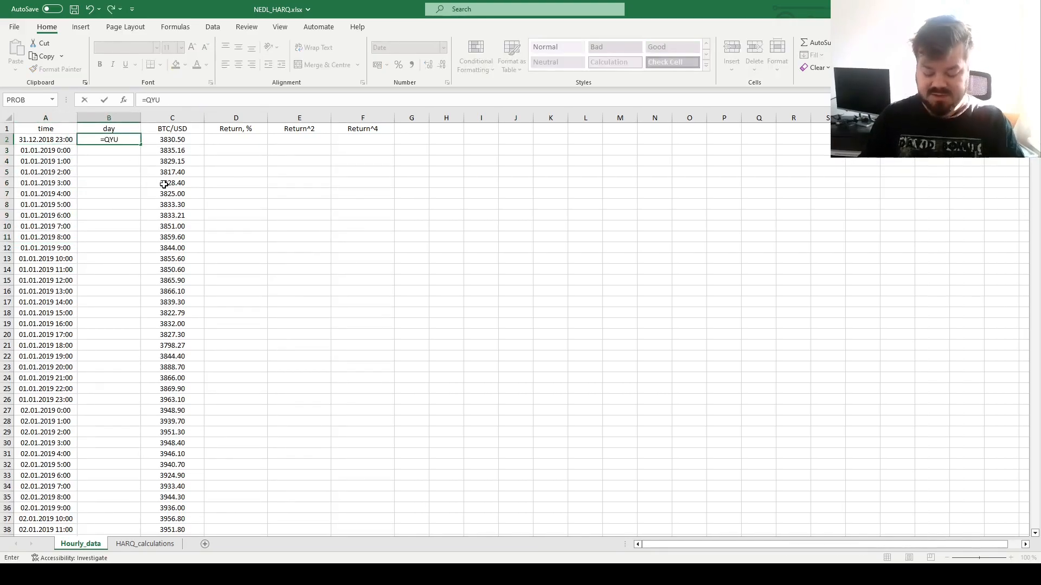
key(BackSpace)
key(BackSpace)
key(BackSpace)
key(BackSpace)
text(UOTIENT(A2,1))
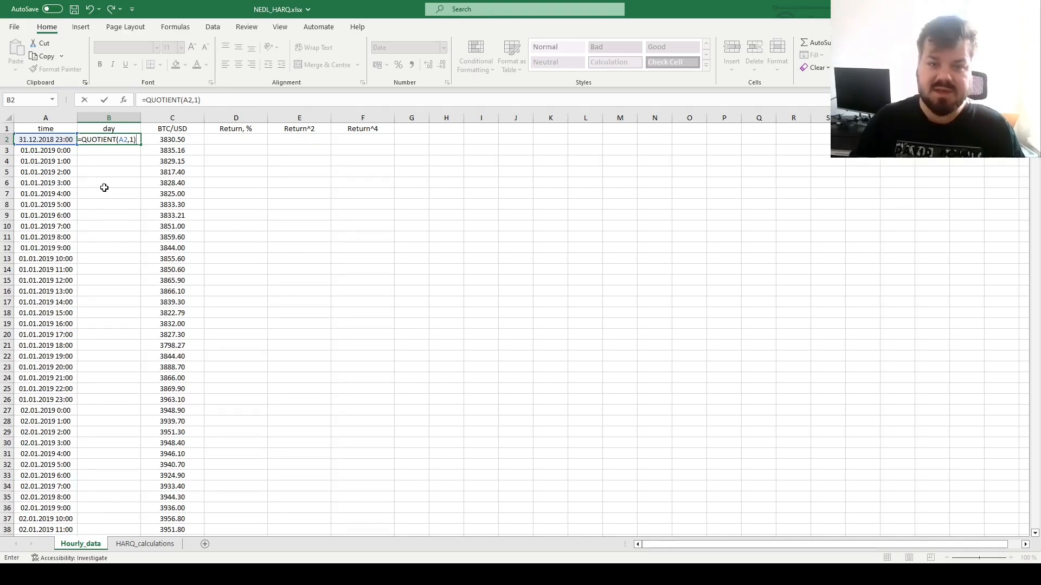
key(ctrl+Return)
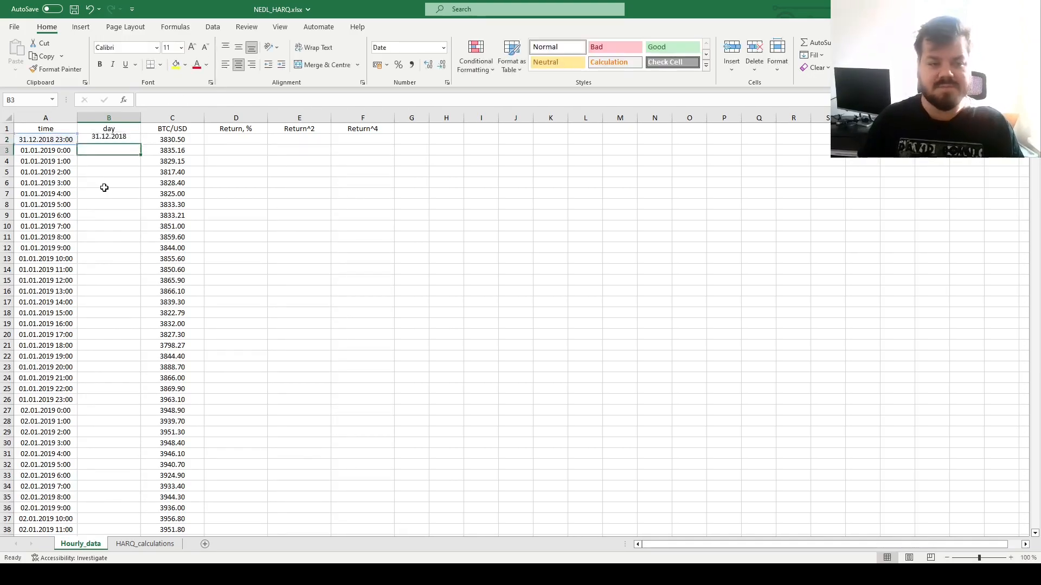
double_click(140, 145)
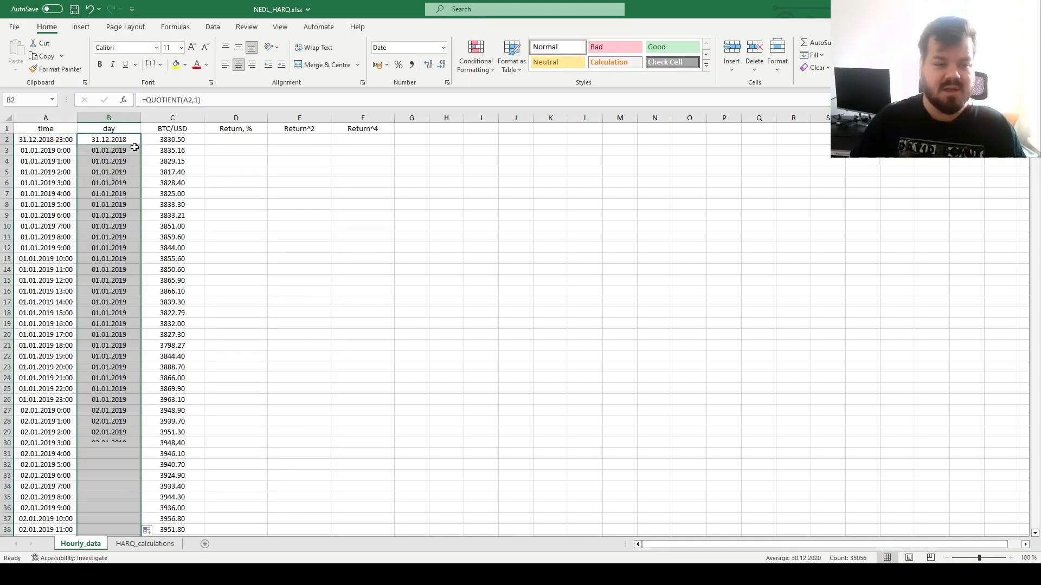
- Compare the day values in rows 3 to 26 with the hourly timestamps for 01.01.2019
click(47, 151)
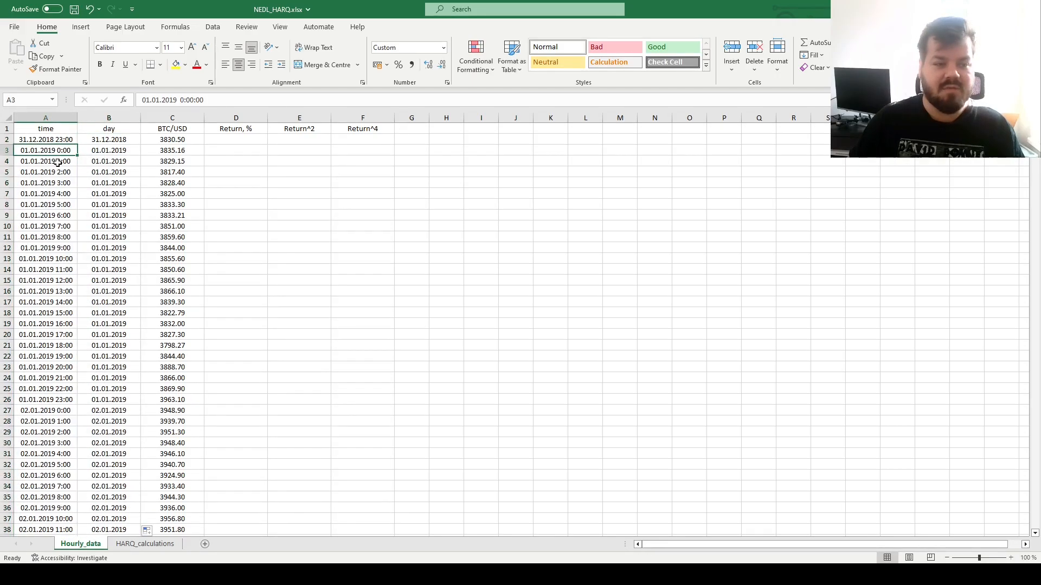
click(102, 152)
drag(102, 151, 113, 400)
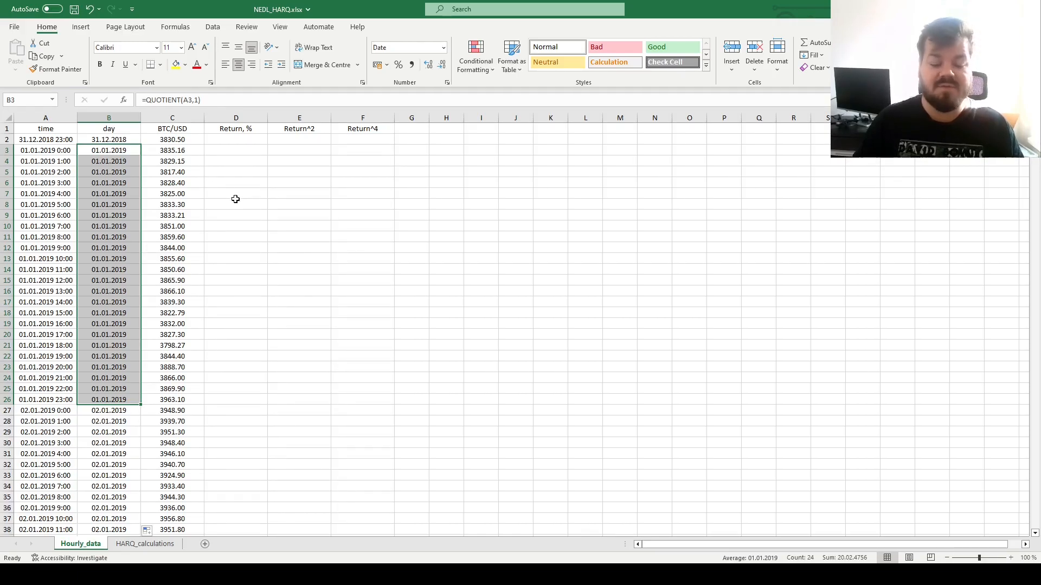
drag(116, 152, 121, 401)
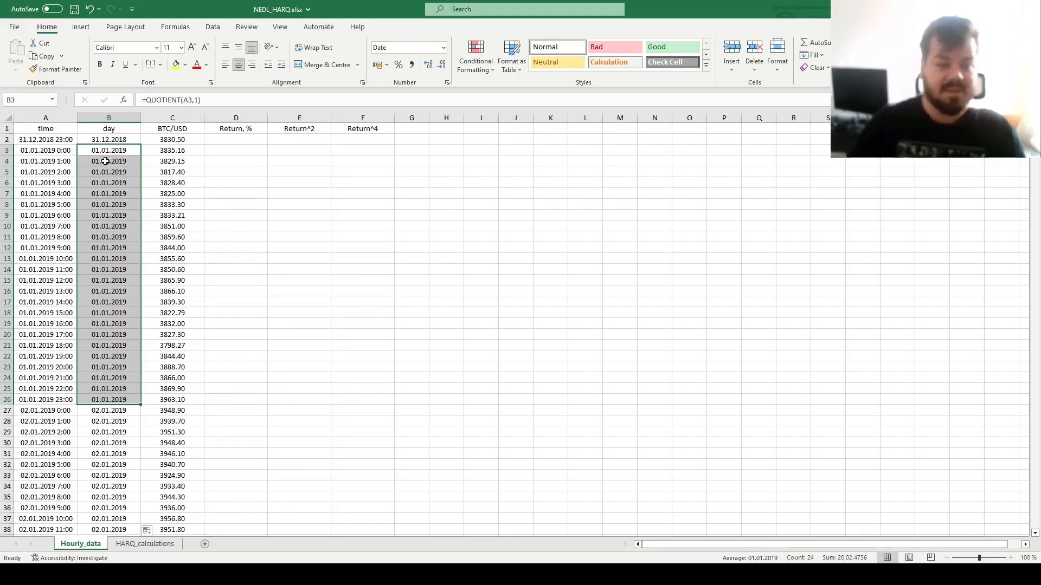
drag(54, 155, 69, 402)
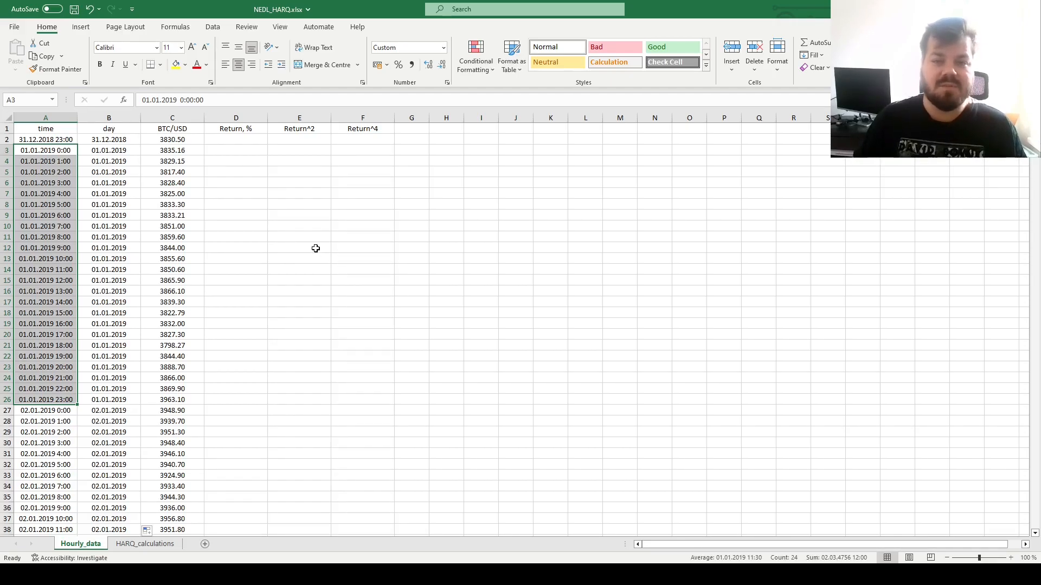
- Enter the hourly return formula =C3/C2-1 in cell D3 of the Return, % column
click(235, 150)
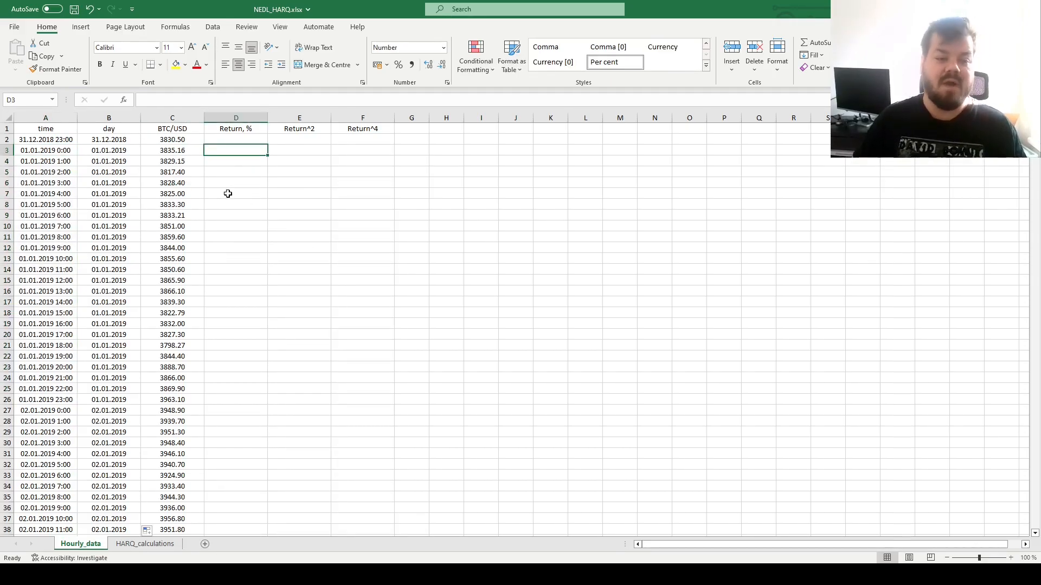
text(=)
click(173, 148)
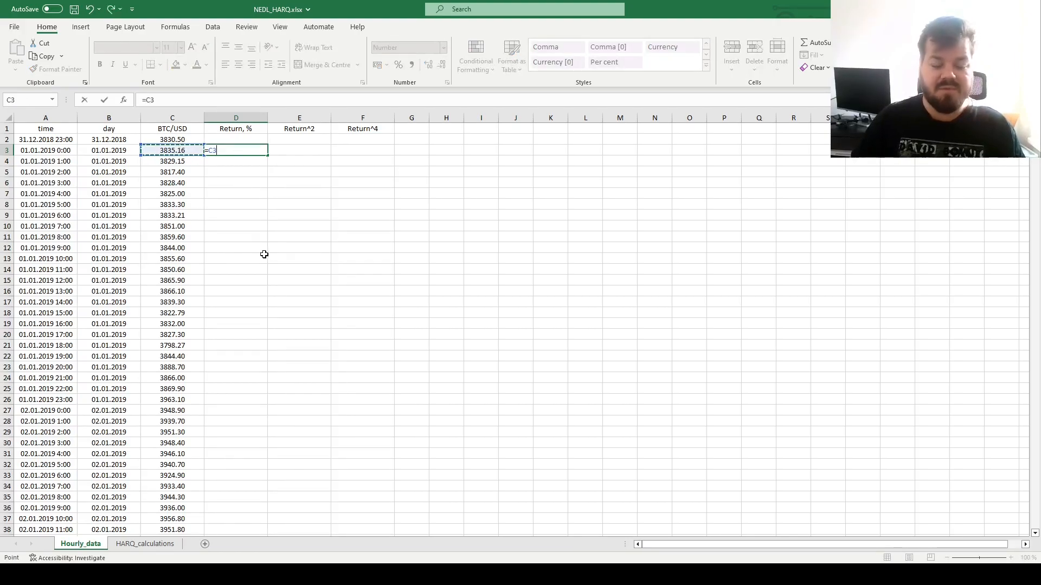
text(/)
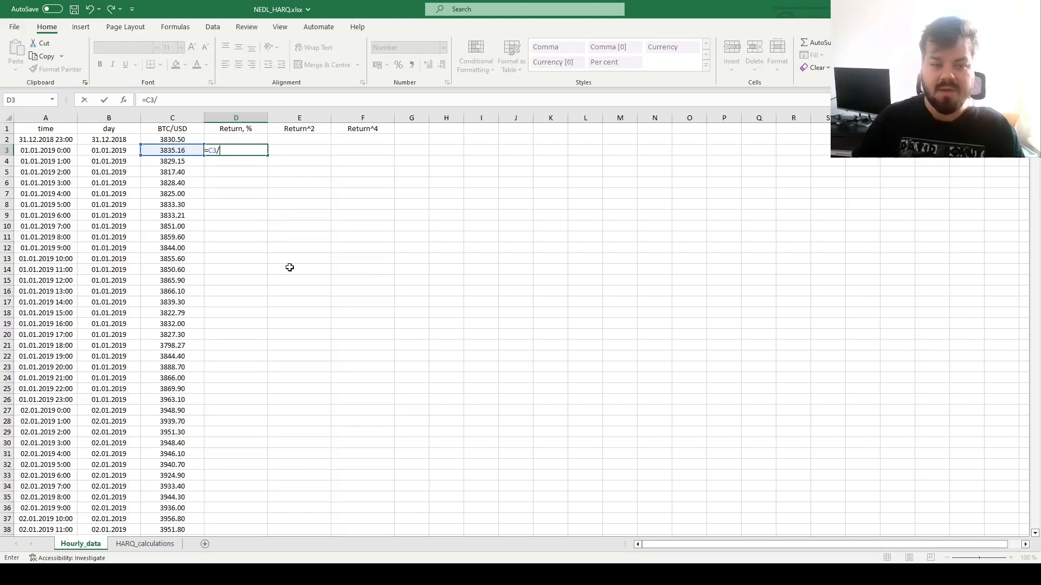
click(171, 136)
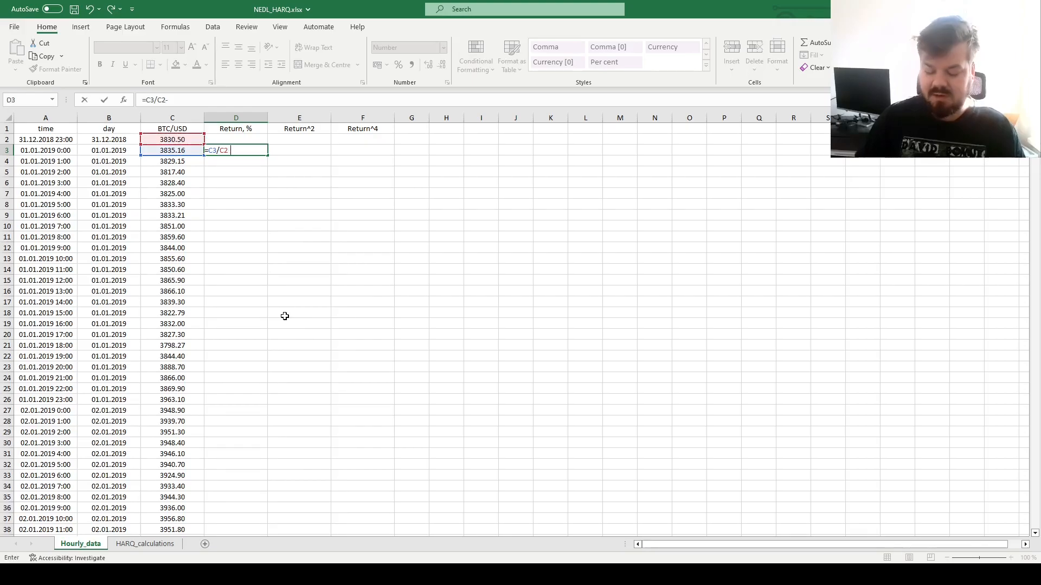
text(-1)
key(ctrl+Return)
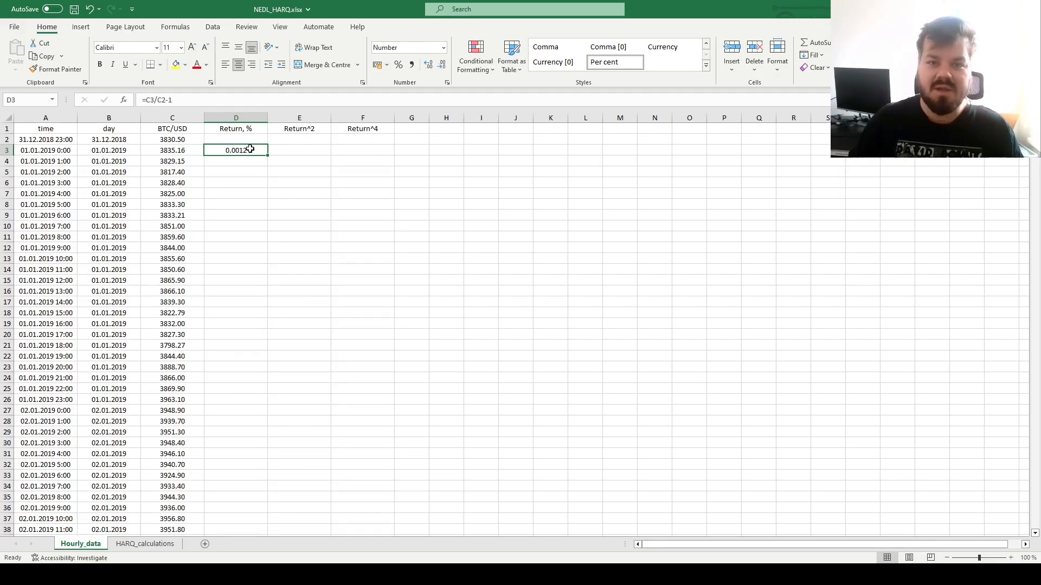
- Change the D3 formula to =C3/C2*100-100 and fill it down the Return, % column
double_click(250, 149)
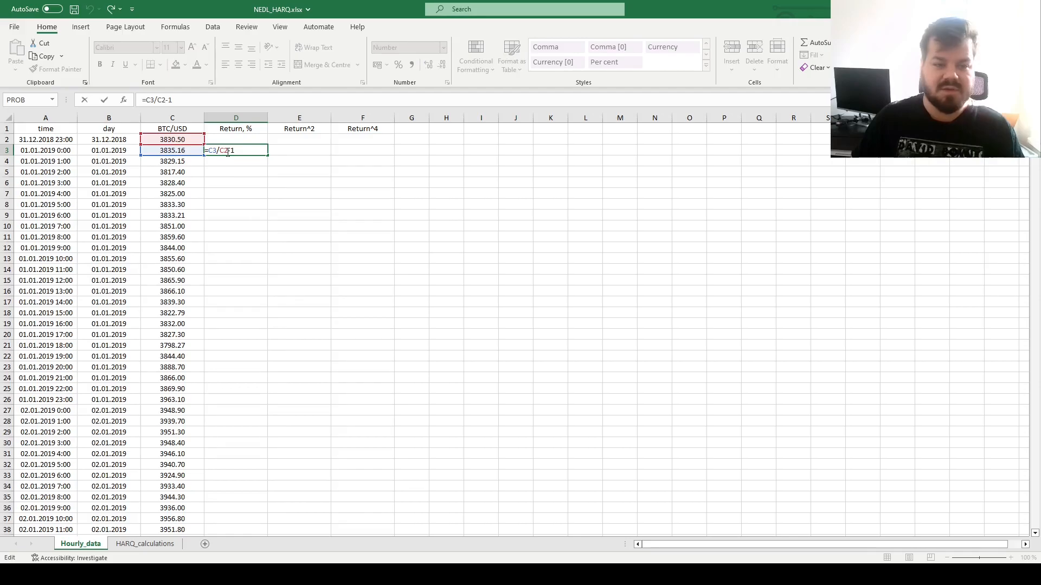
text(*100-1)
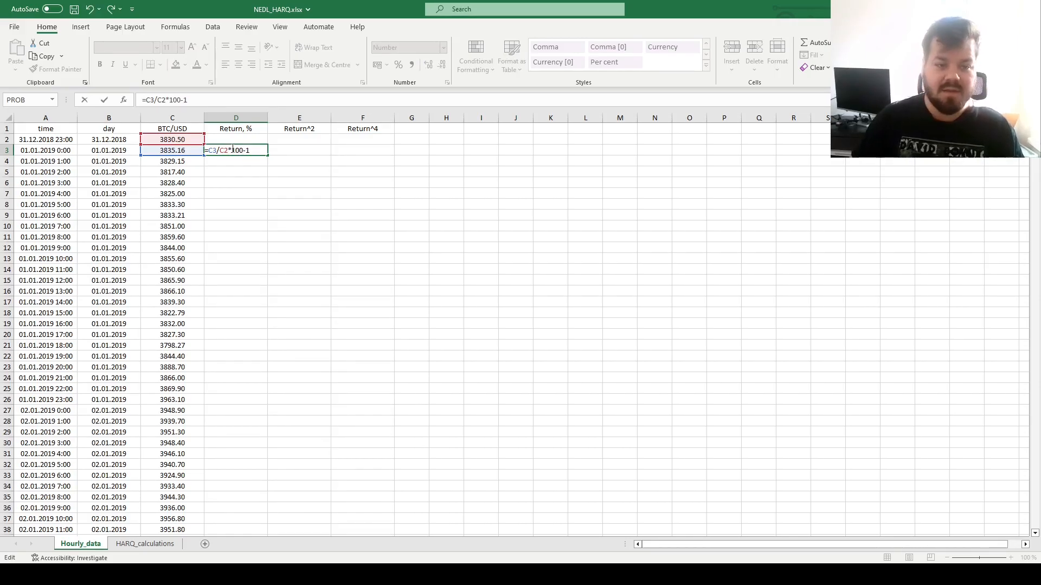
text(00)
key(Return)
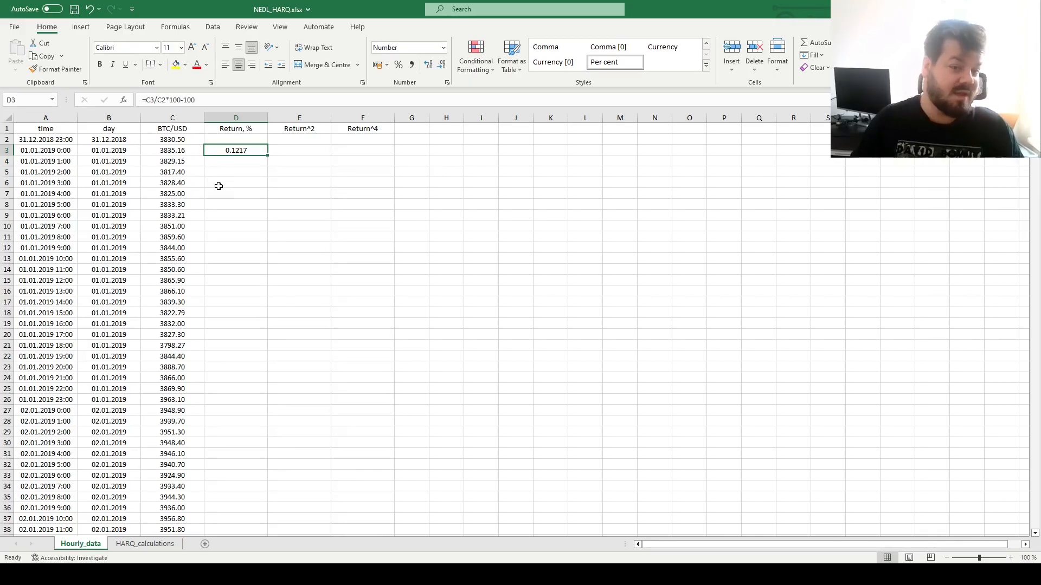
double_click(267, 157)
- Enter =D3^2 in E3 of the Return^2 column and =D3^4 in F3 of the Return^4 column
click(303, 152)
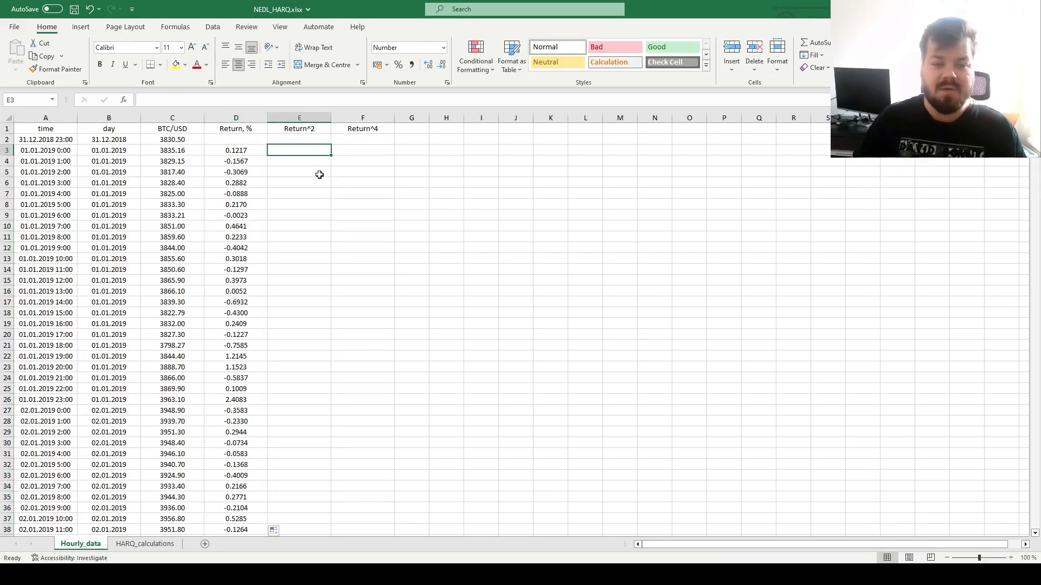
text(=D3^2)
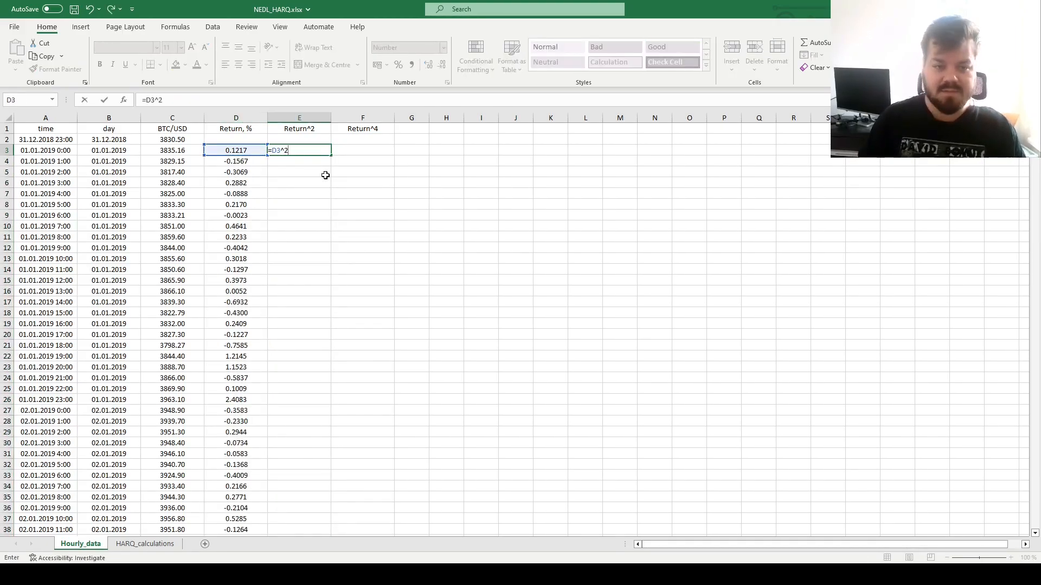
key(Tab)
text(=)
key(Left)
key(Left)
text(^4)
key(Return)
- Fill the formulas in E3:F3 down the Return^2 and Return^4 columns
key(Up)
click(309, 151)
drag(309, 151, 364, 152)
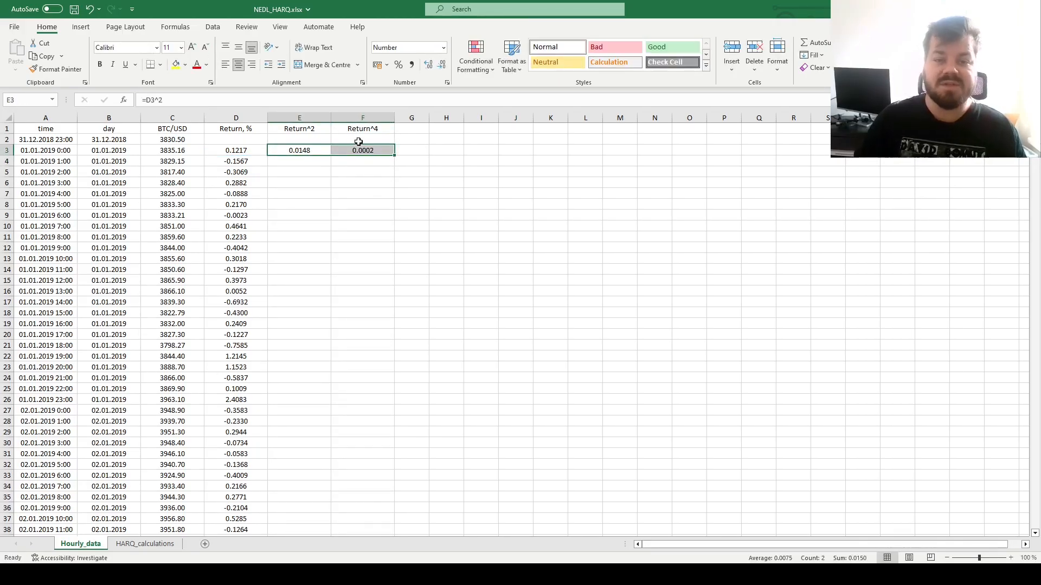
double_click(395, 156)
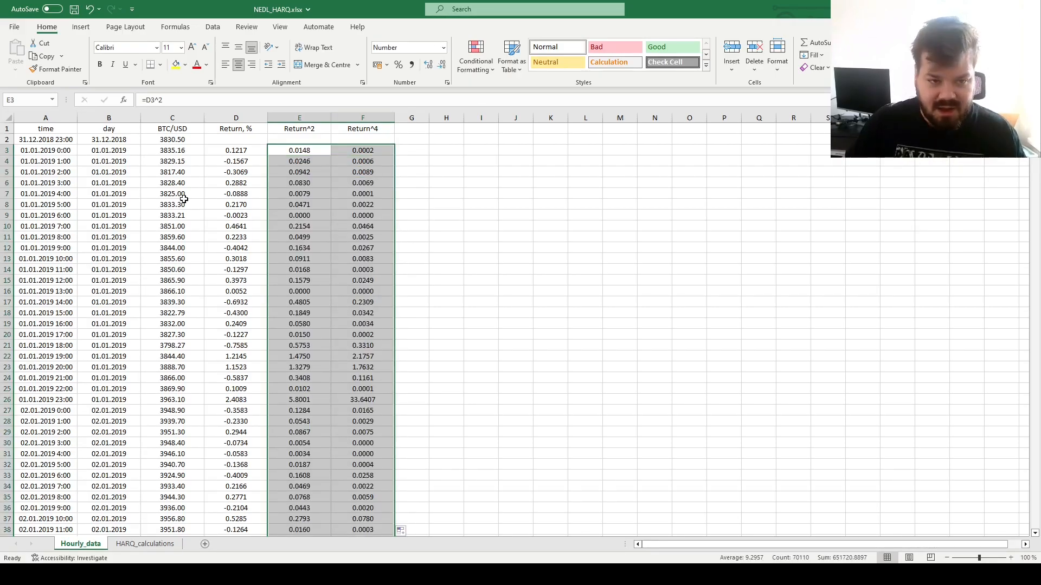
- Begin a SUMIF formula in B2, the first RV cell of the HARQ_calculations sheet
click(145, 543)
click(104, 206)
key(Home)
click(104, 206)
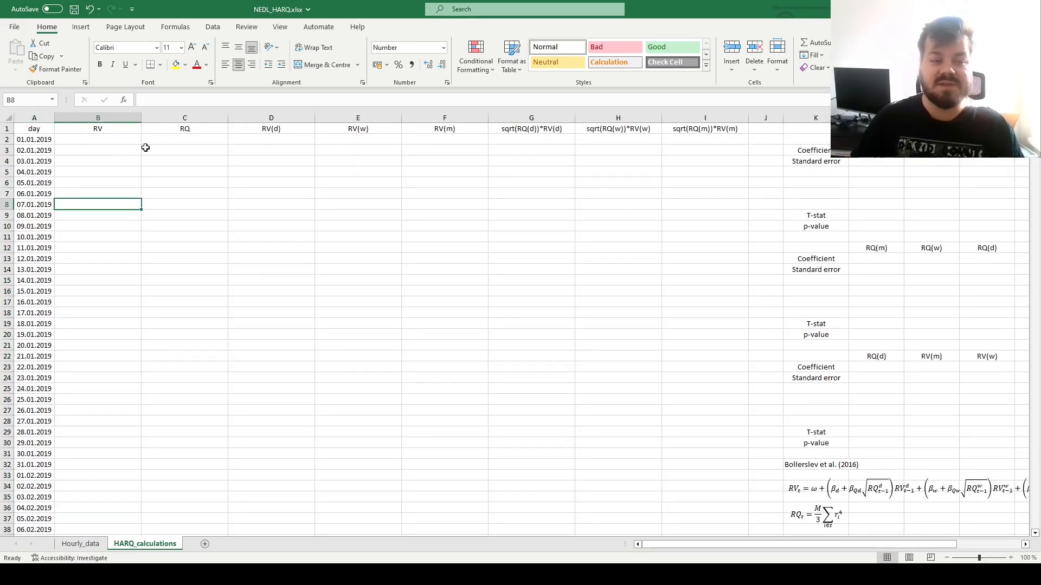
click(111, 140)
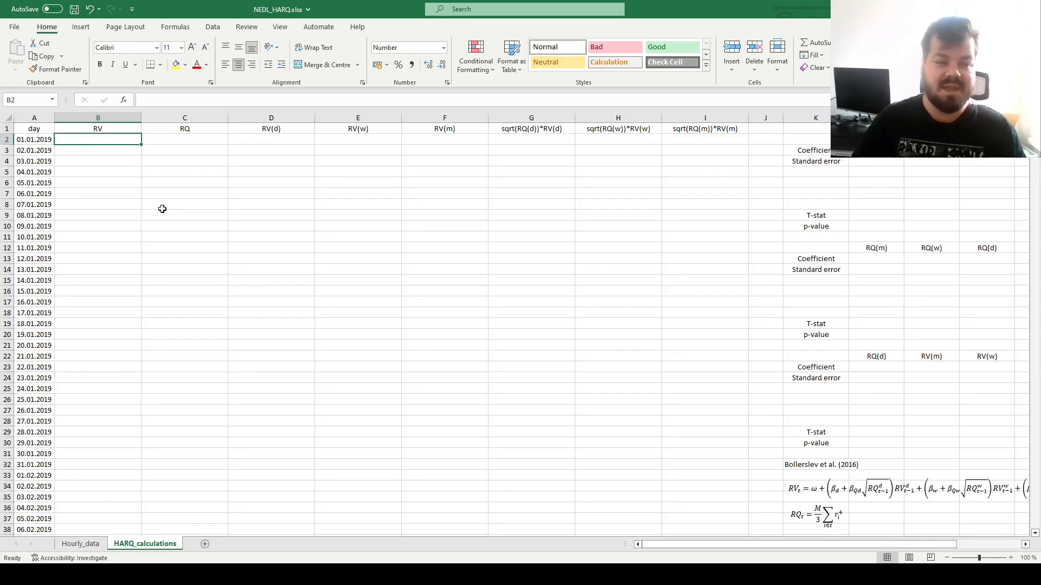
text(=)
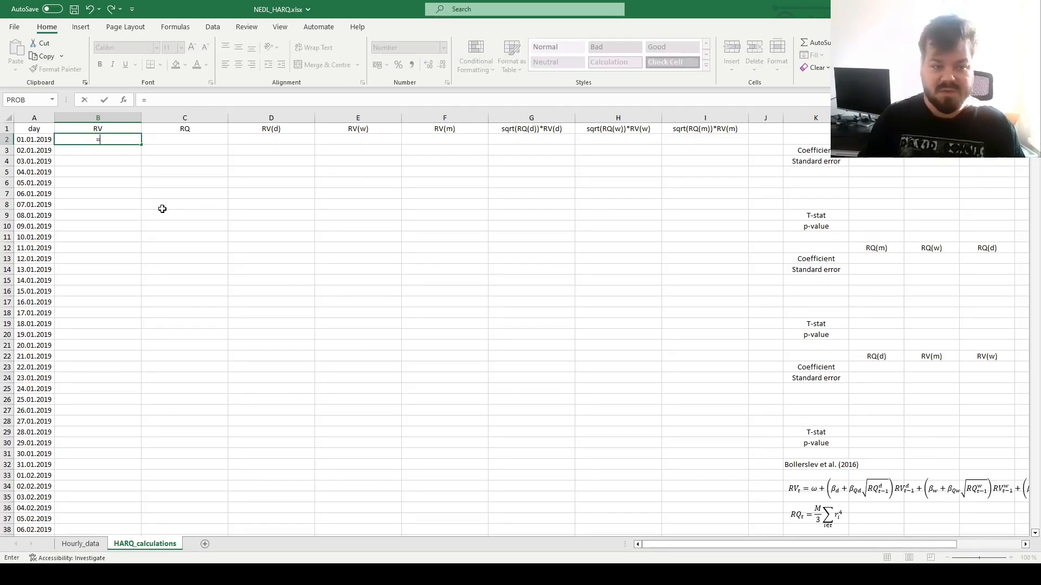
text(SUMIF()
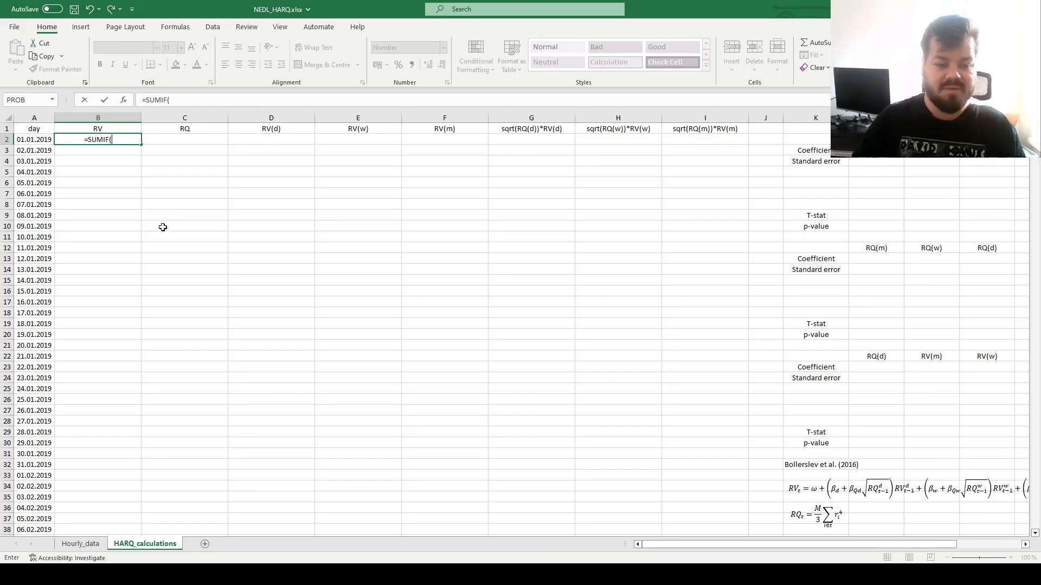
- Set the RV formula's criteria range to the hourly day column as the absolute reference Hourly_data!$B$3:$B$35057
click(80, 544)
click(117, 196)
key(Up)
key(Up)
key(Up)
key(Up)
key(ctrl+shift+Down)
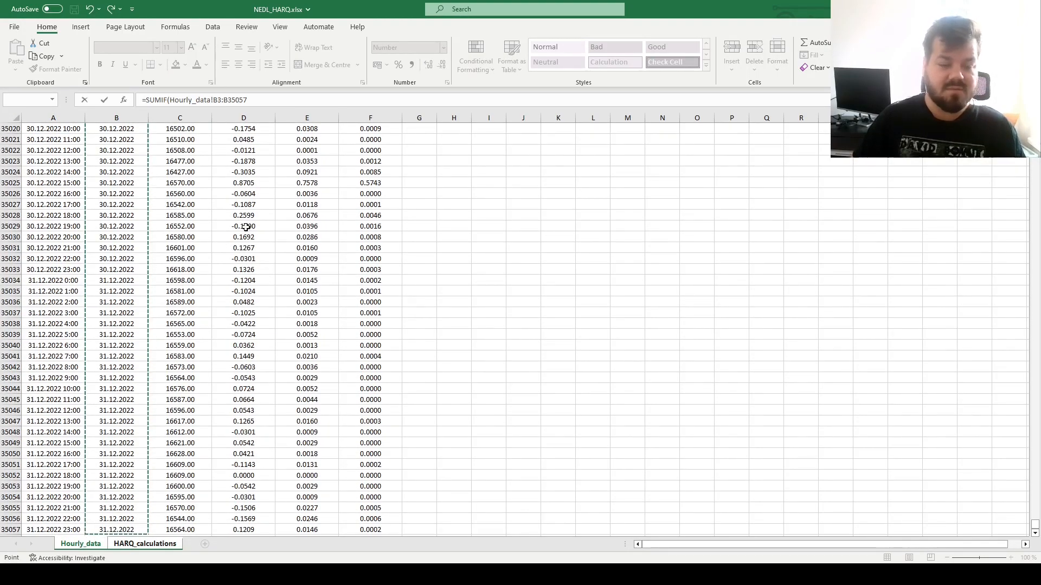
drag(214, 100, 287, 105)
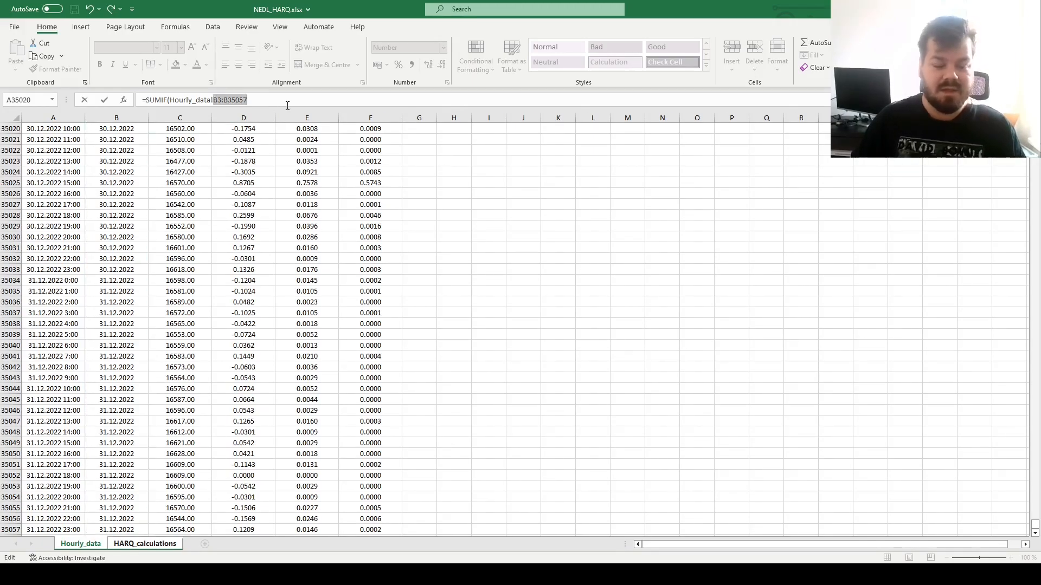
key(F4)
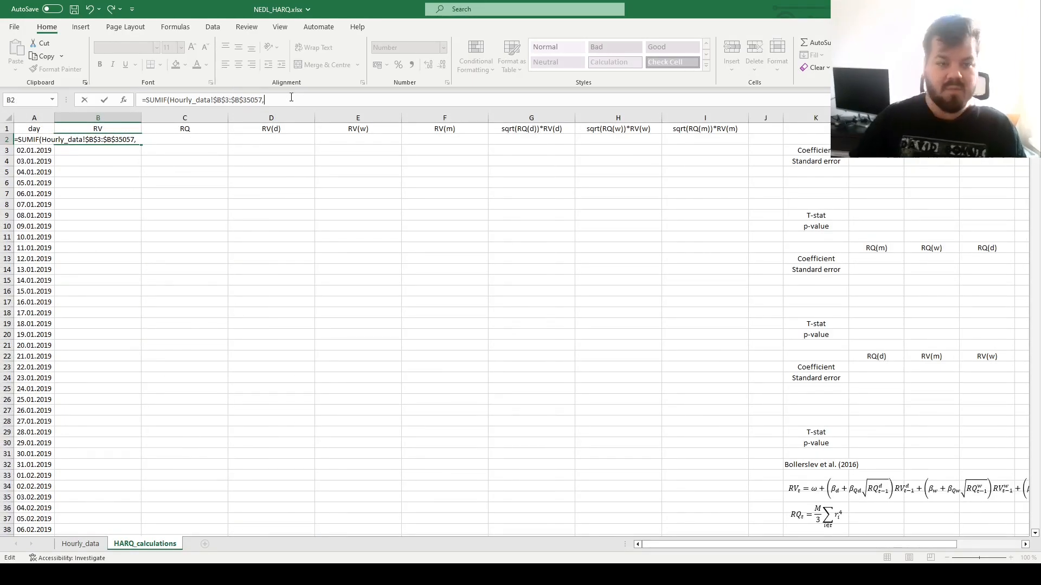
- Set the RV formula's criterion to the day in HARQ_calculations!$A2, with only the column fixed
click(34, 140)
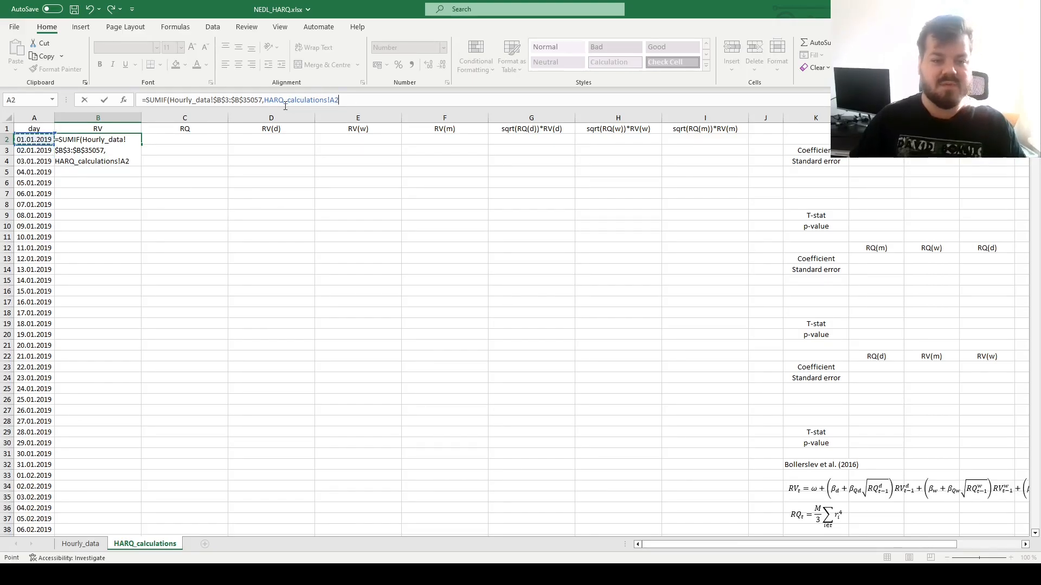
click(328, 100)
text($A2,)
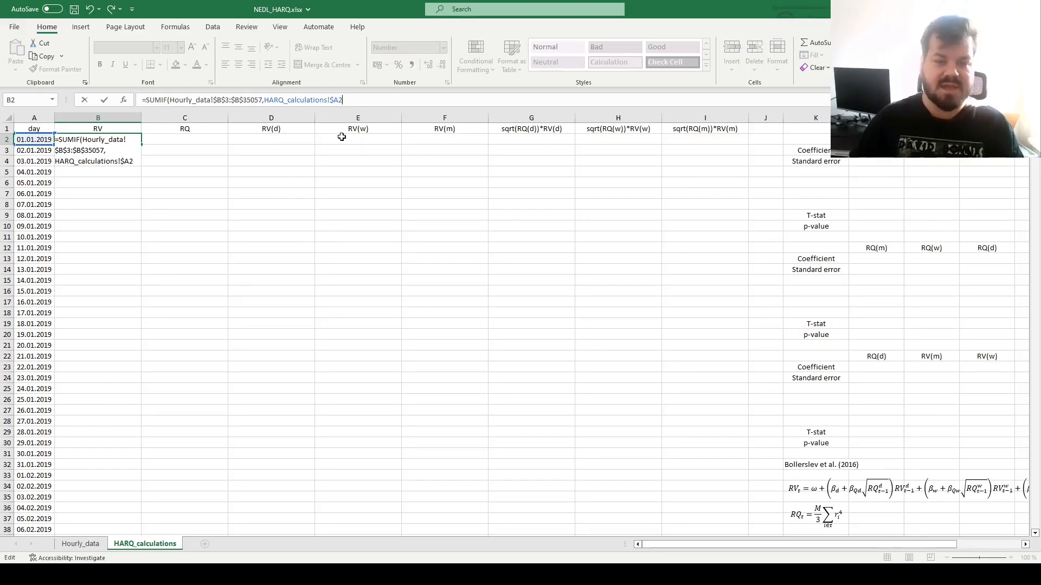
- Set the sum range to the squared returns Hourly_data!$E$3:$E$35057 and commit the RV formula in B2
click(74, 544)
click(278, 366)
key(ctrl+Up)
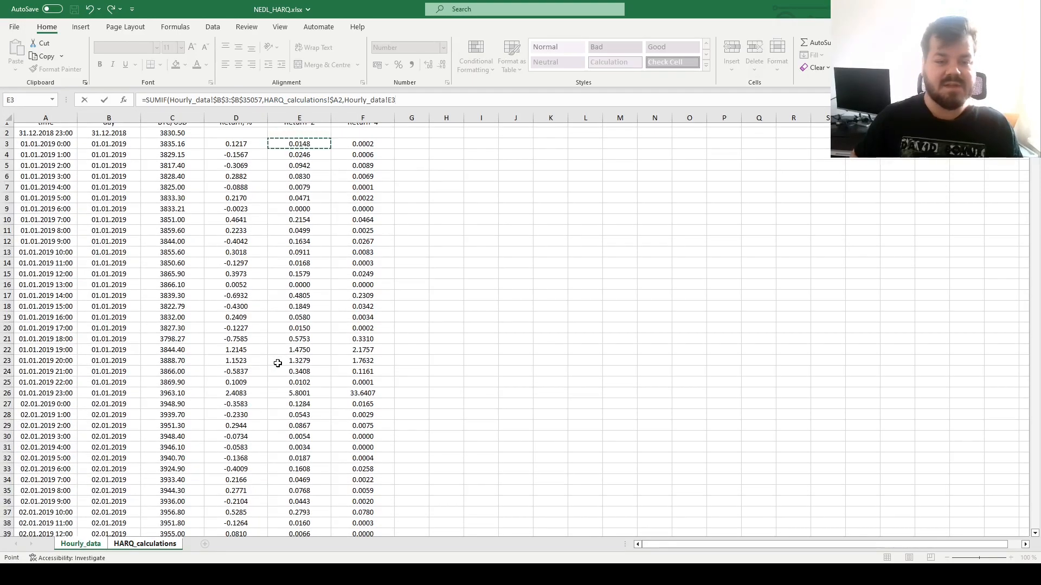
key(ctrl+shift+Down)
drag(388, 100, 454, 99)
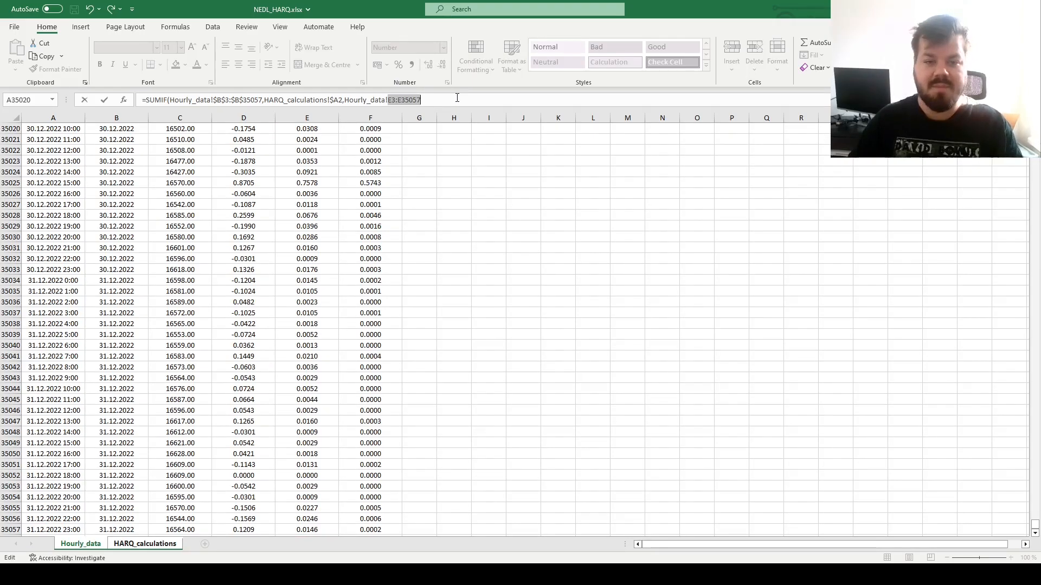
key(F4)
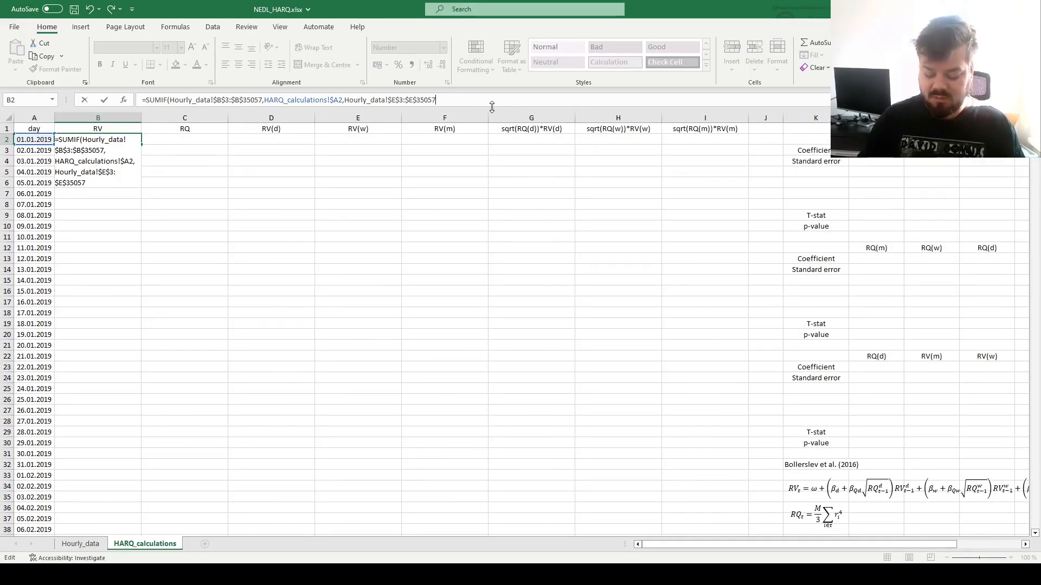
key(ctrl+Return)
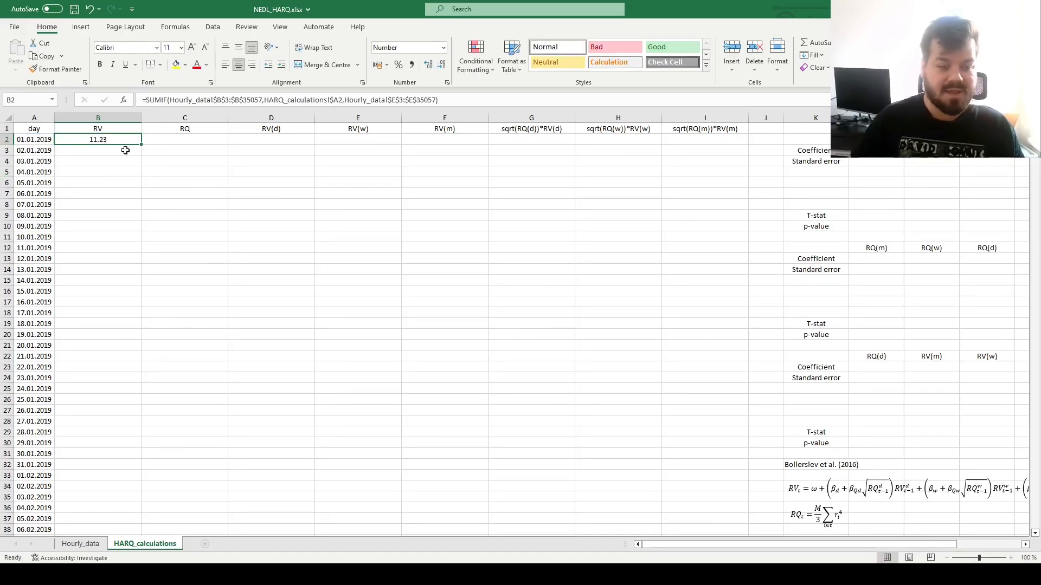
- Fill the RV formula down the column and clear it from B1463 in the Forecast row
double_click(146, 147)
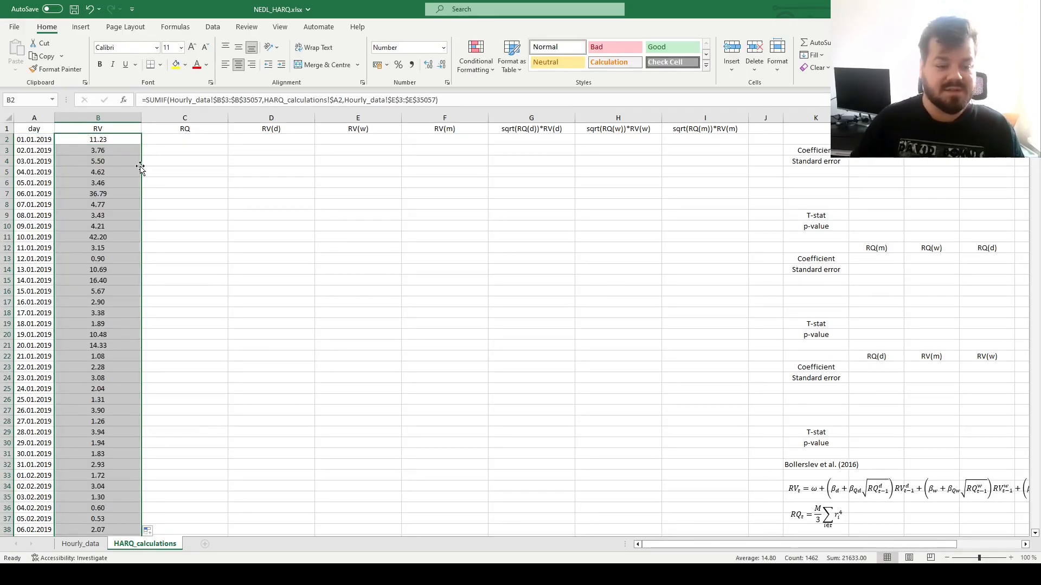
click(81, 139)
key(ctrl+Down)
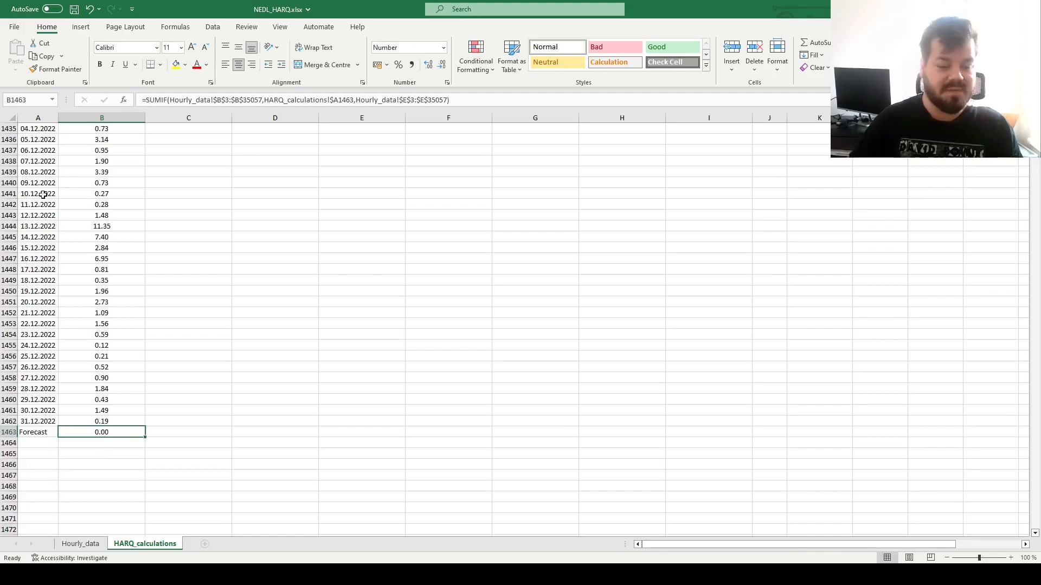
key(Delete)
key(Up)
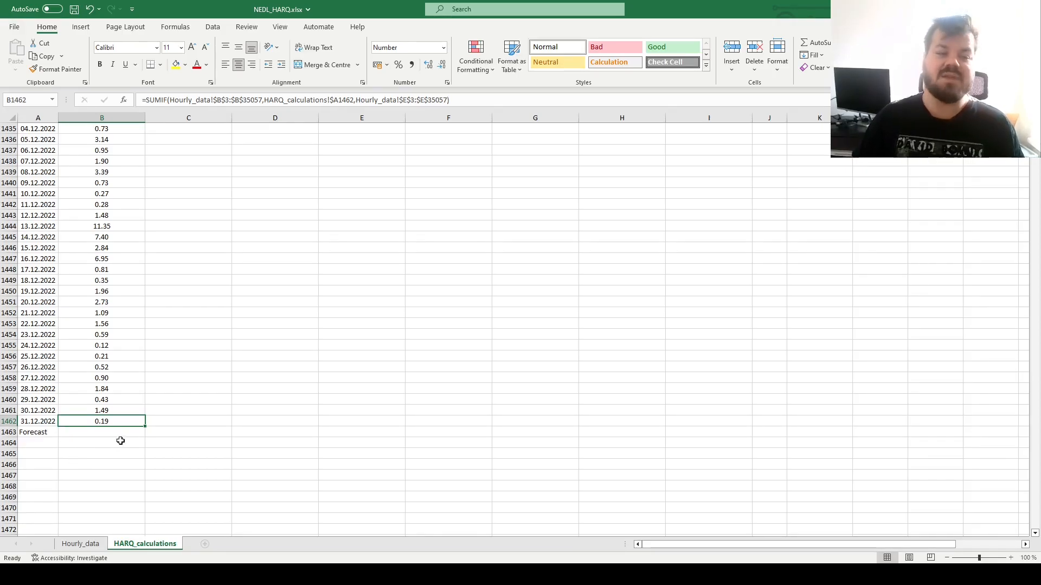
key(ctrl+Home)
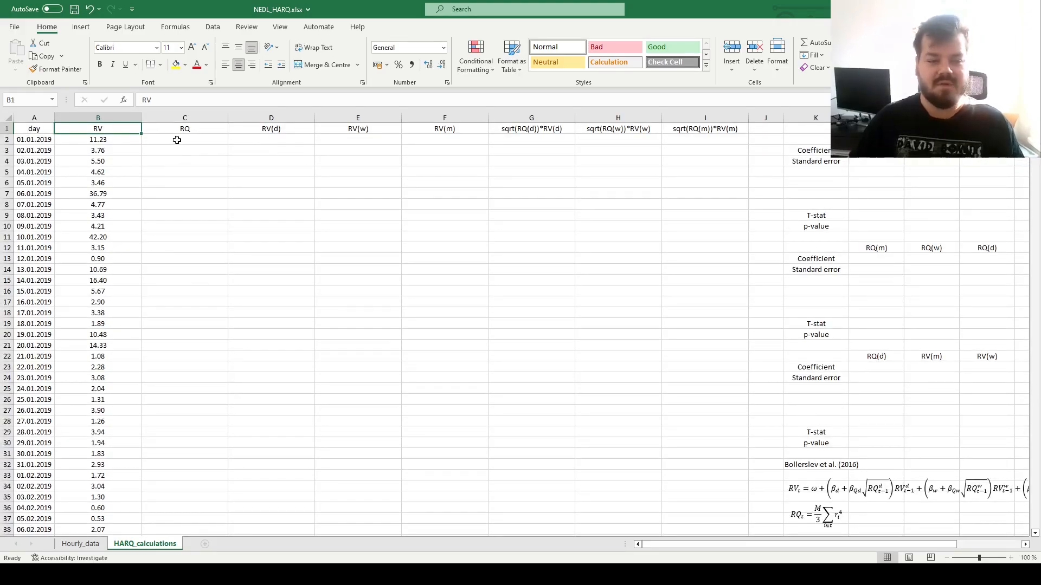
- Consult the RQ equation under Bollerslev et al. (2016) and begin the RQ formula in C2 with =24/3*SUMIF(
click(177, 139)
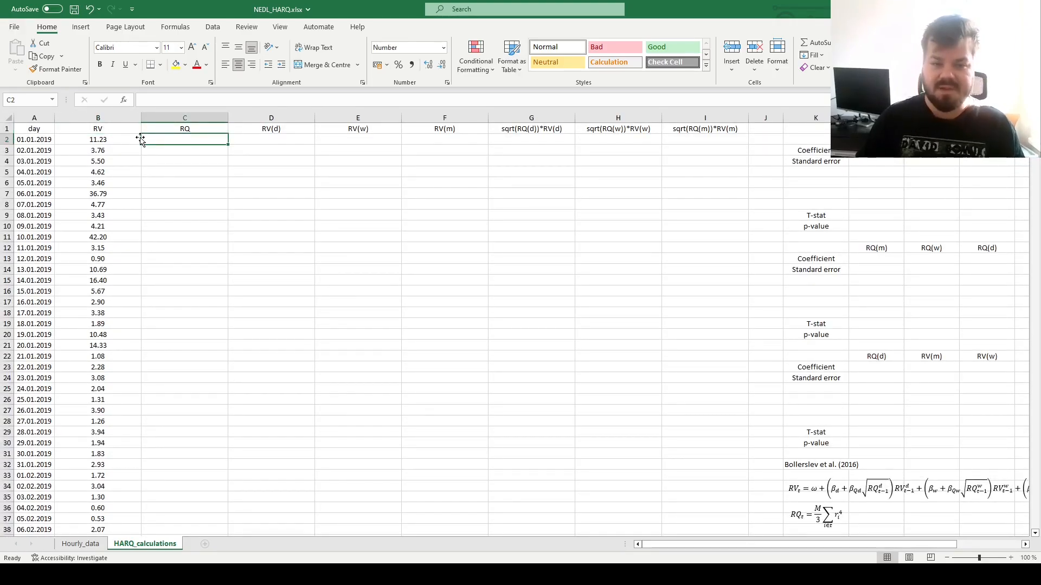
scroll(786, 420, down, 2)
click(818, 443)
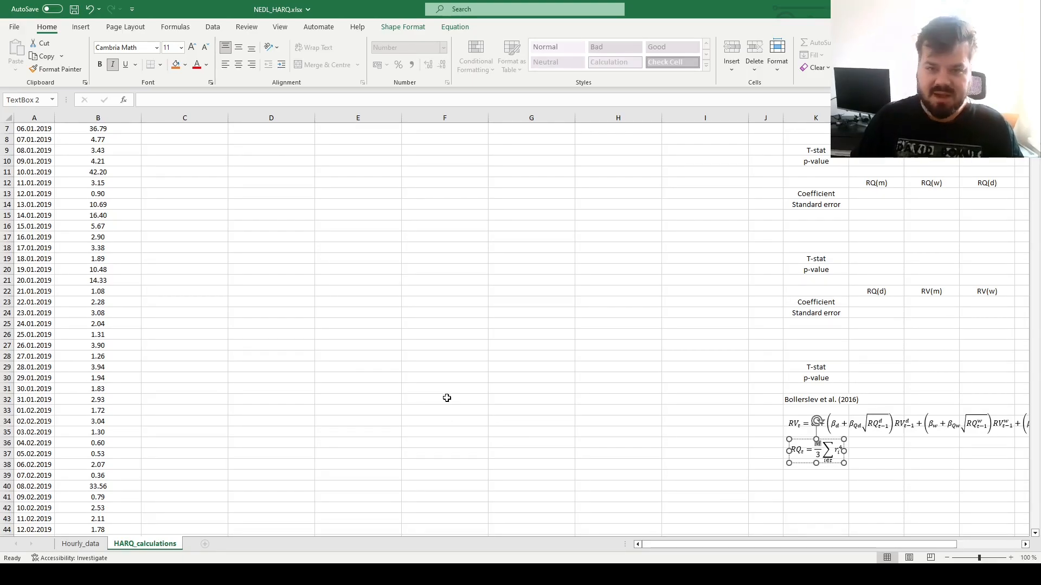
scroll(422, 402, up, 2)
scroll(430, 405, down, 2)
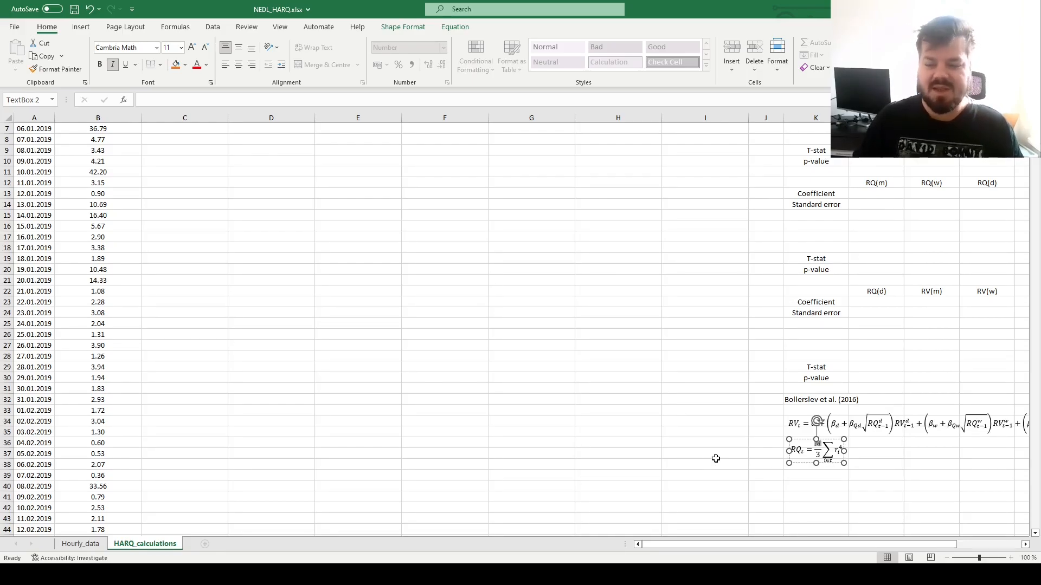
scroll(450, 428, up, 2)
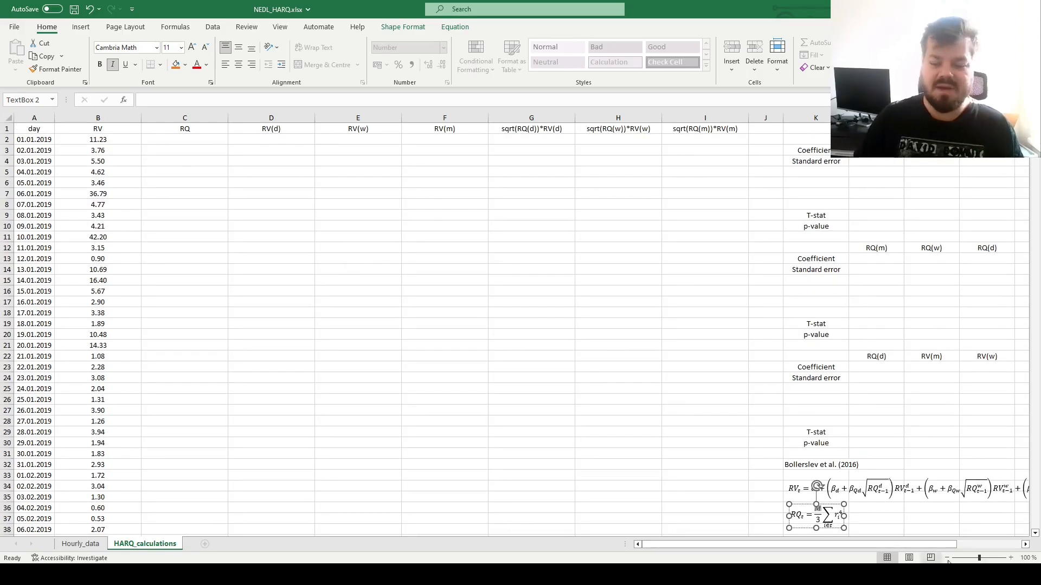
click(179, 139)
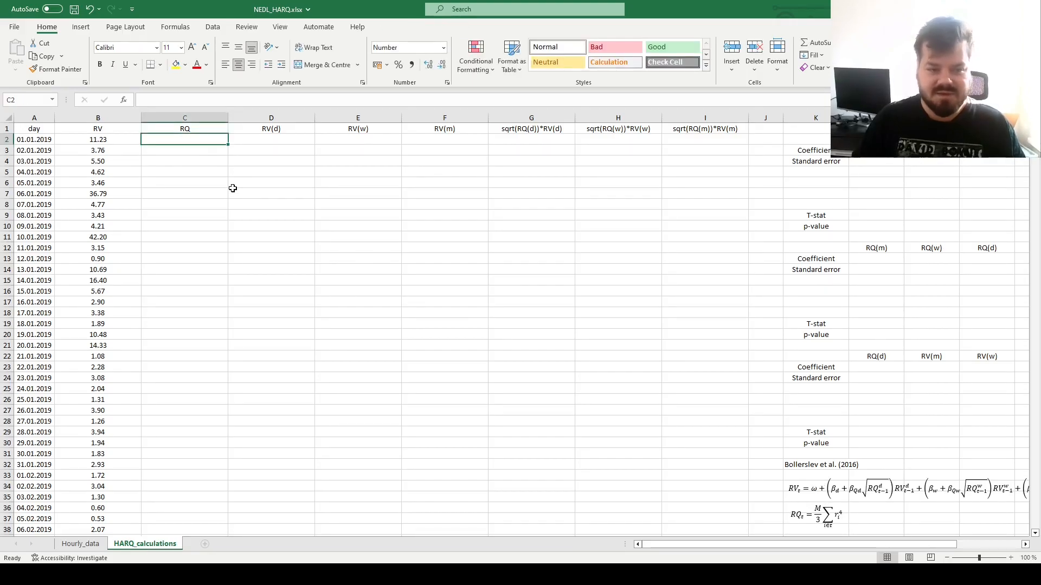
text(=)
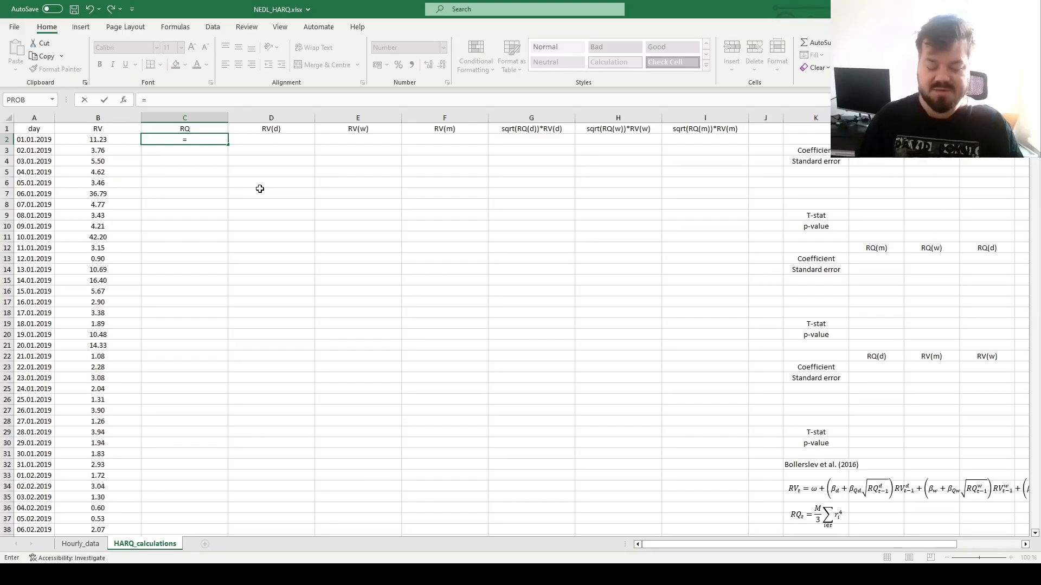
text(24/3)
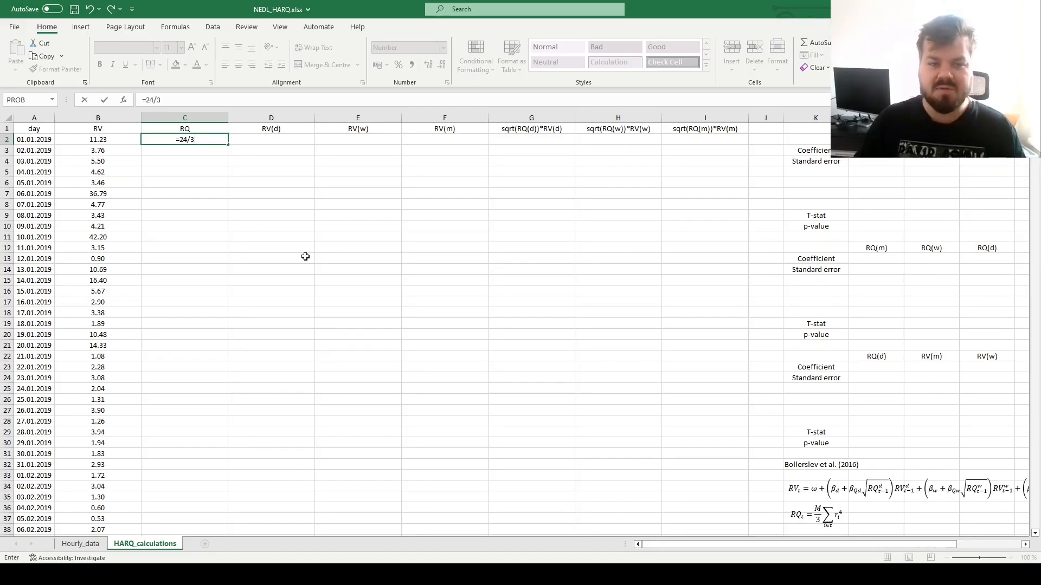
text(*SUMIF()
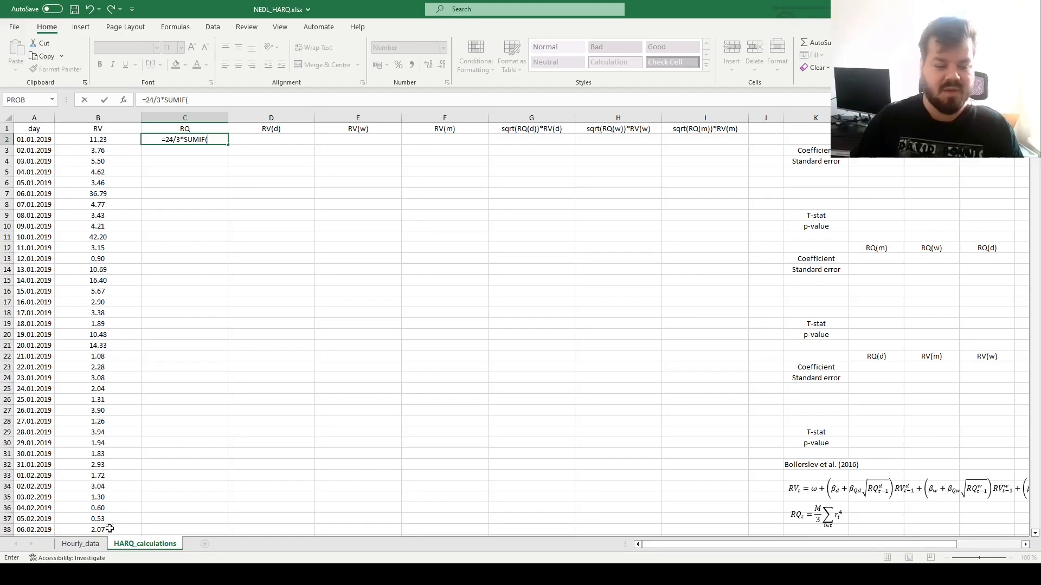
- Set the RQ formula's criteria range to the absolute day range Hourly_data!$B$3:$B$35057
click(81, 544)
click(131, 340)
key(ctrl+Up)
key(Down)
key(Down)
key(ctrl+shift+Down)
key(F4)
click(282, 100)
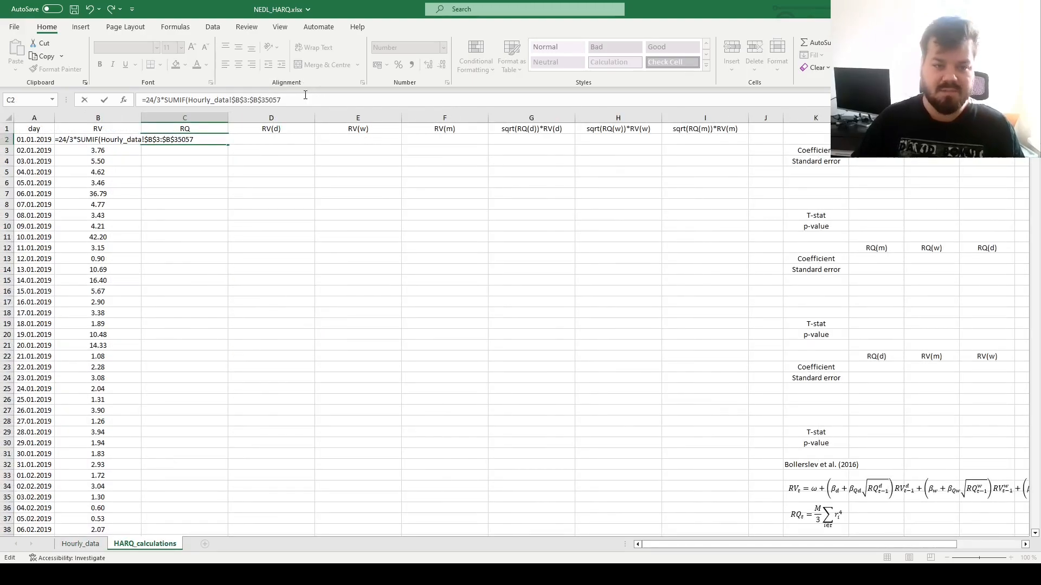
- Use the day in HARQ_calculations!$A2 as the RQ formula's criterion, fixing only the column
click(46, 173)
key(Up)
key(Up)
key(Up)
click(349, 100)
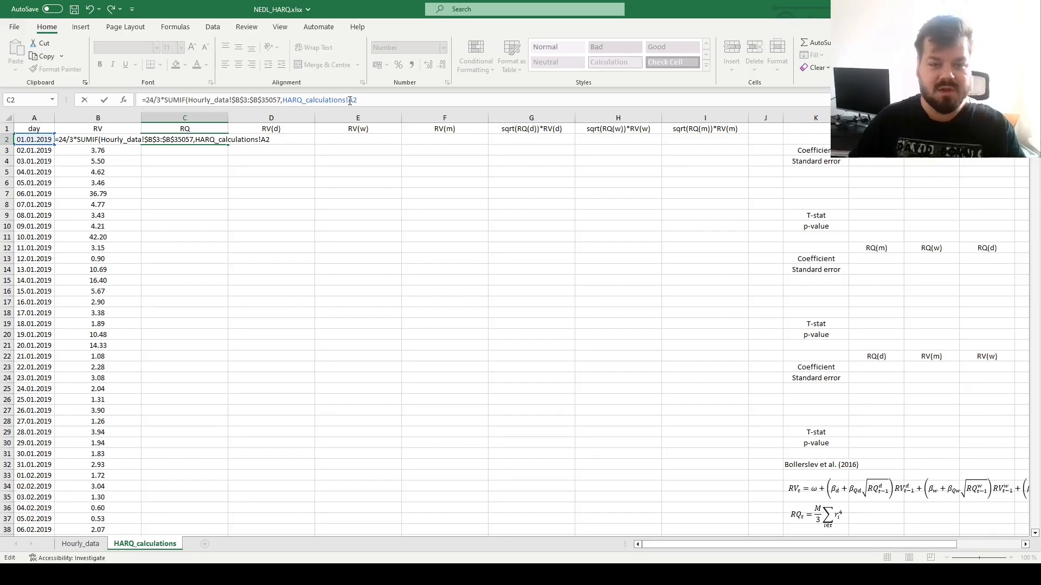
text($A2,)
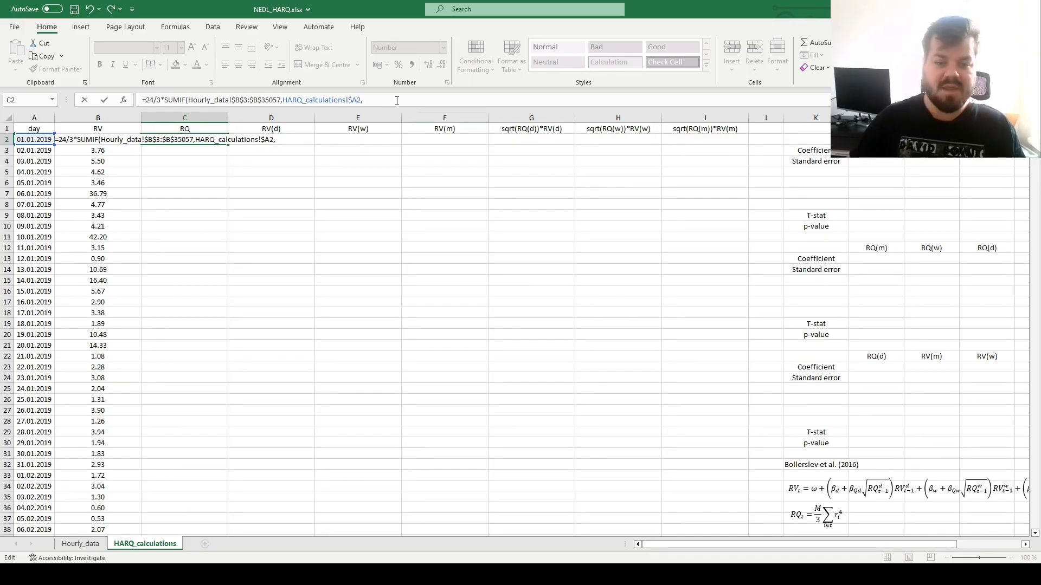
- Set the RQ formula's sum range to the absolute fourth-power return range Hourly_data!$F$3:$F$35057
click(80, 543)
click(399, 390)
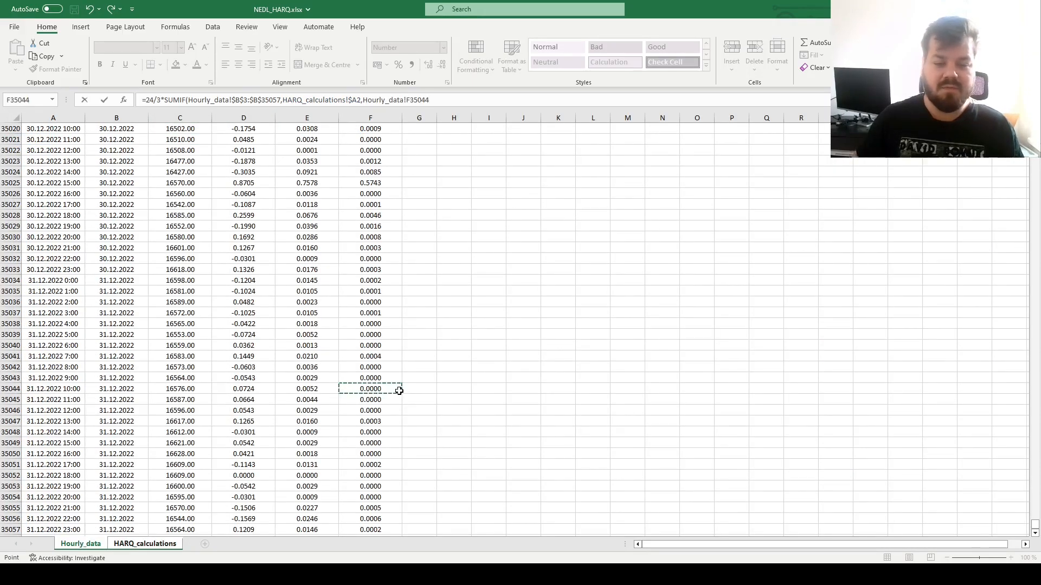
key(ctrl+Up)
key(ctrl+shift+Down)
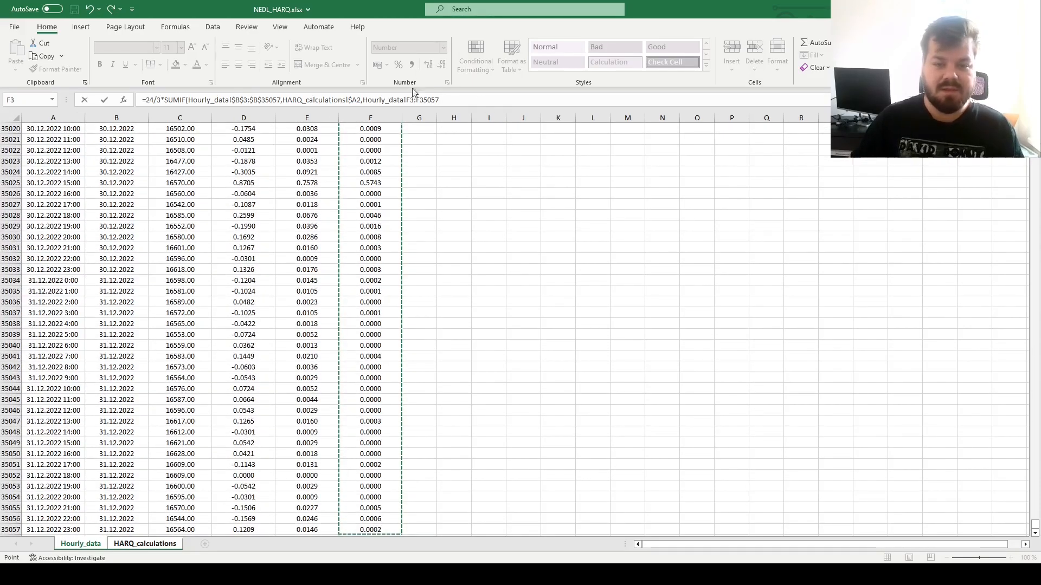
click(480, 98)
key(F4)
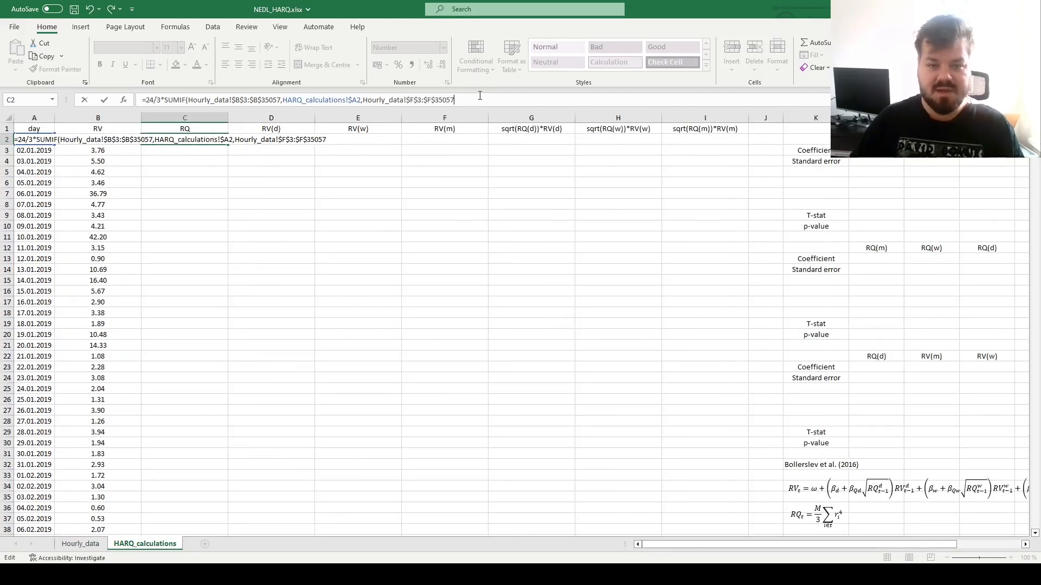
- Complete the RQ formula in C2 and fill it down the whole RQ column
key(Return)
key(Up)
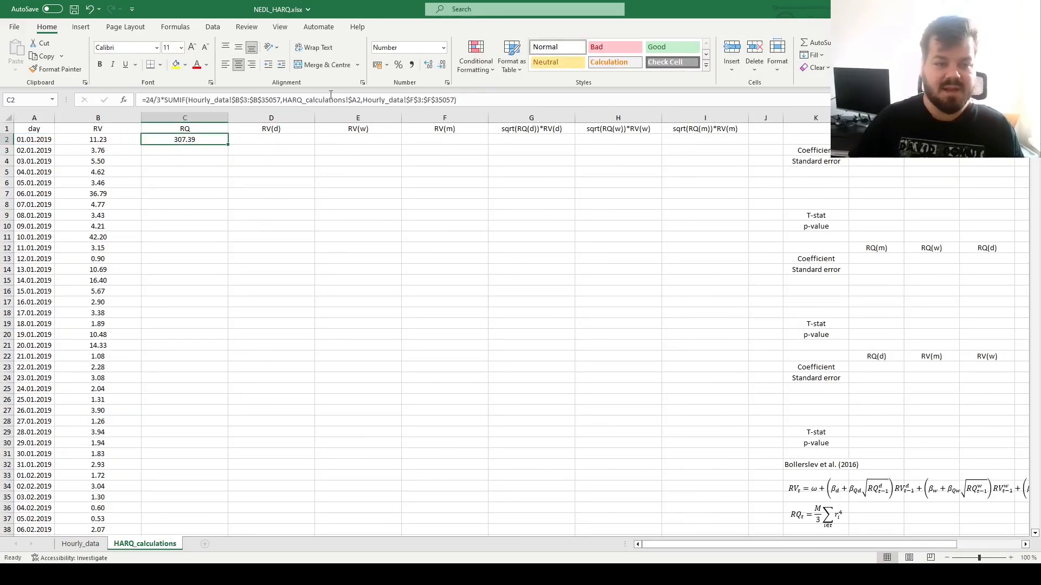
double_click(228, 145)
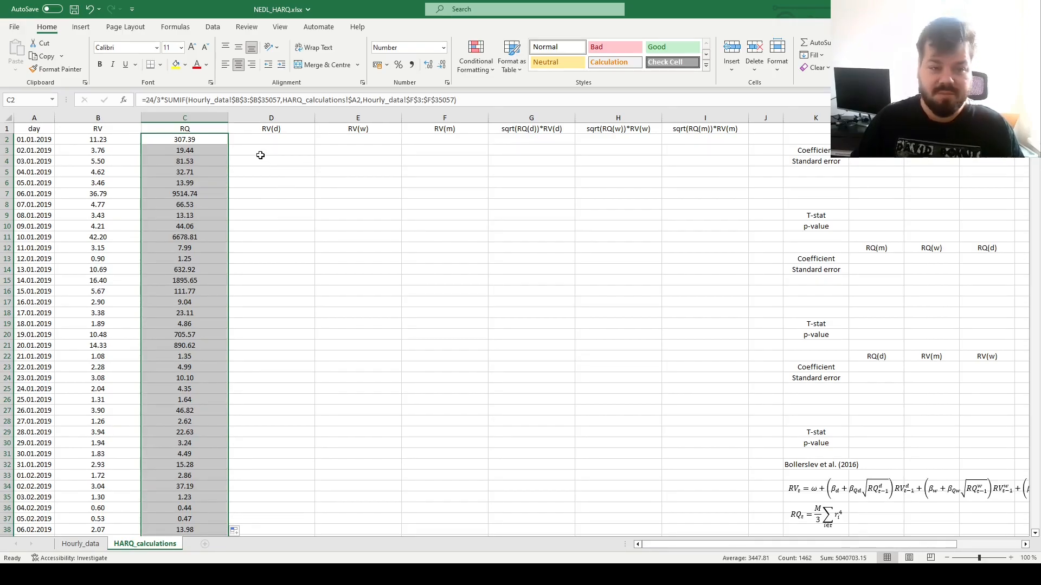
- Examine the lagged daily, weekly and monthly RV terms and the square-root RQ term in the Bollerslev et al. (2016) regression equation
scroll(713, 379, right, 3)
click(773, 432)
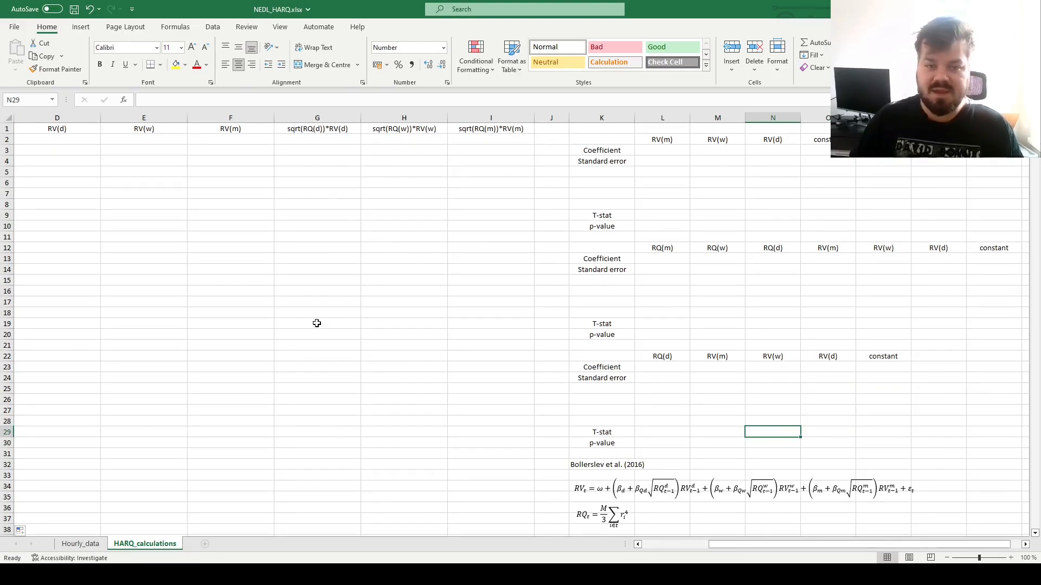
click(685, 495)
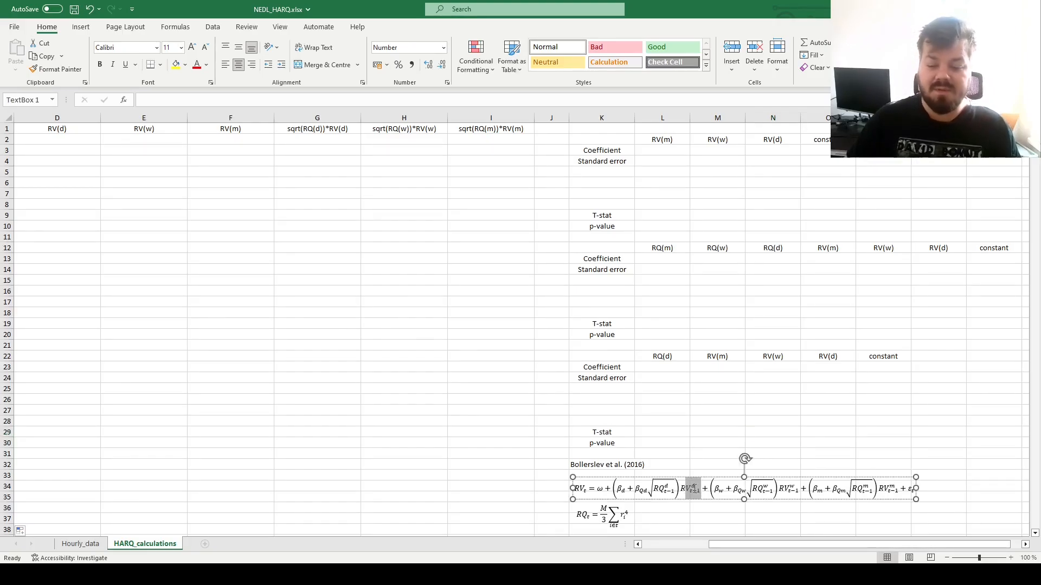
click(784, 491)
click(890, 488)
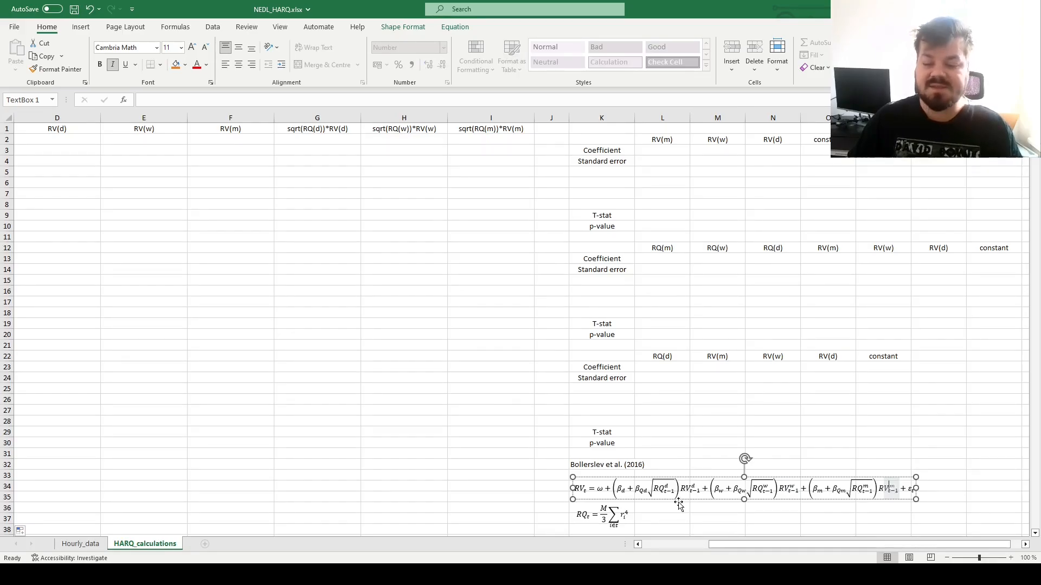
drag(653, 490, 673, 490)
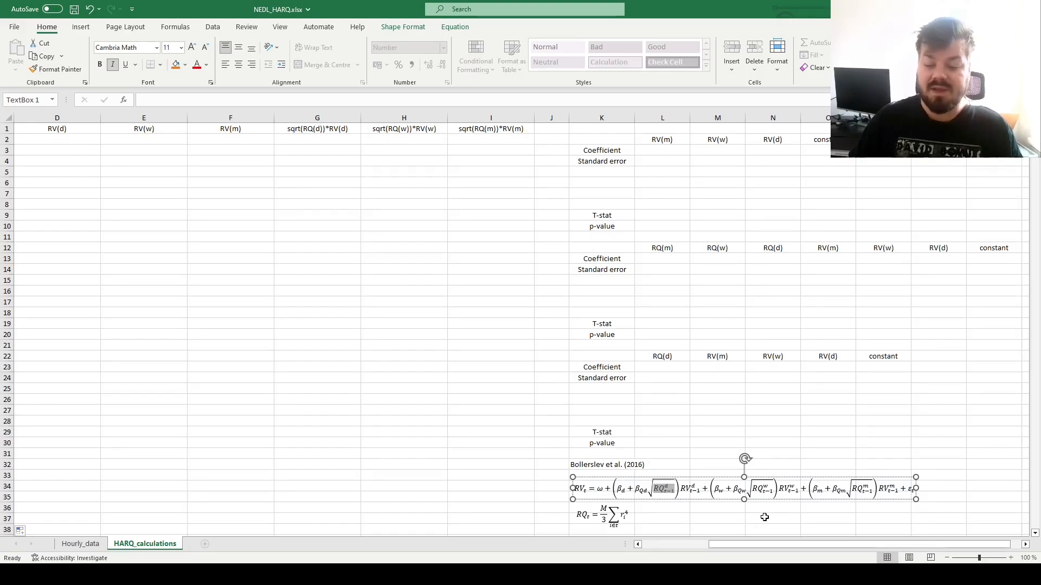
click(658, 490)
drag(649, 489, 672, 487)
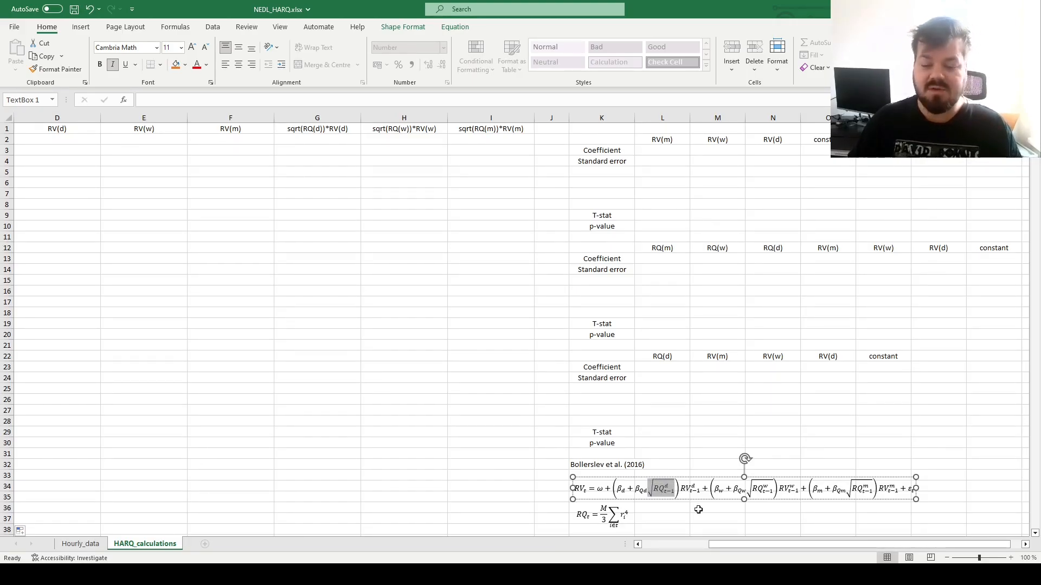
- Enter =B2 in D3 as the lagged daily variance RV(d) and fill it down the column
drag(317, 205, 98, 174)
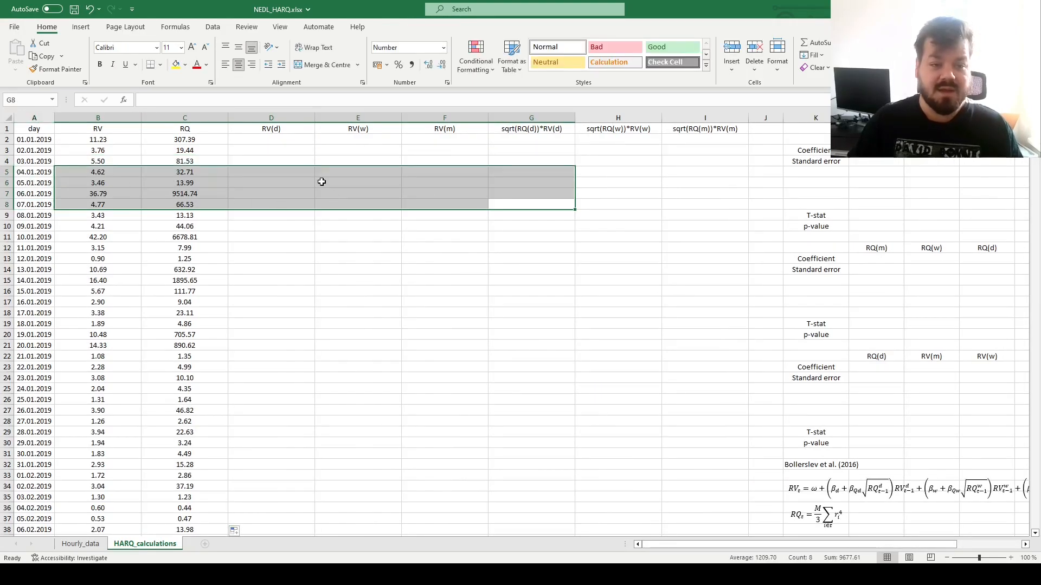
click(282, 151)
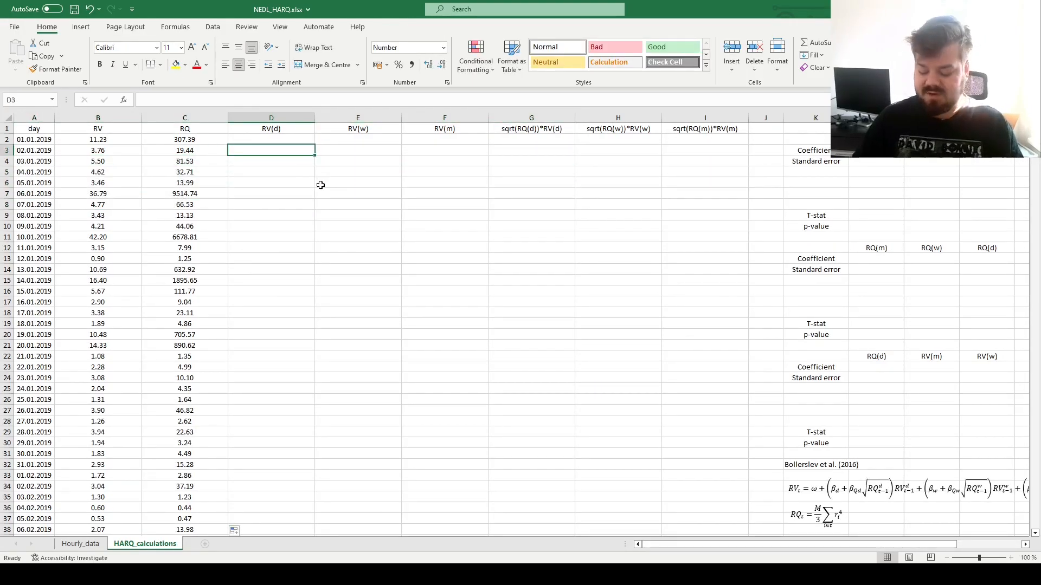
text(=)
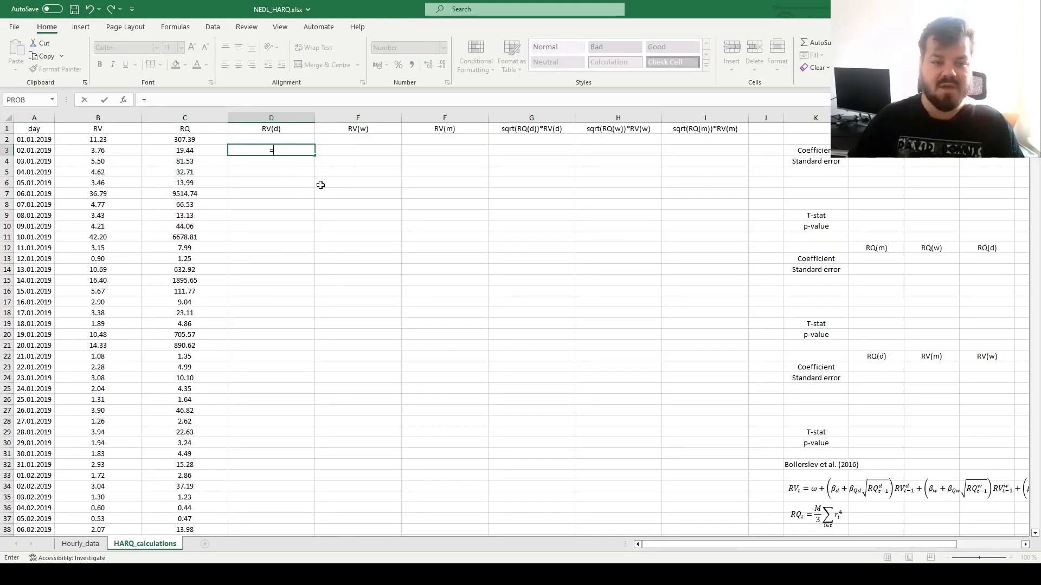
click(105, 140)
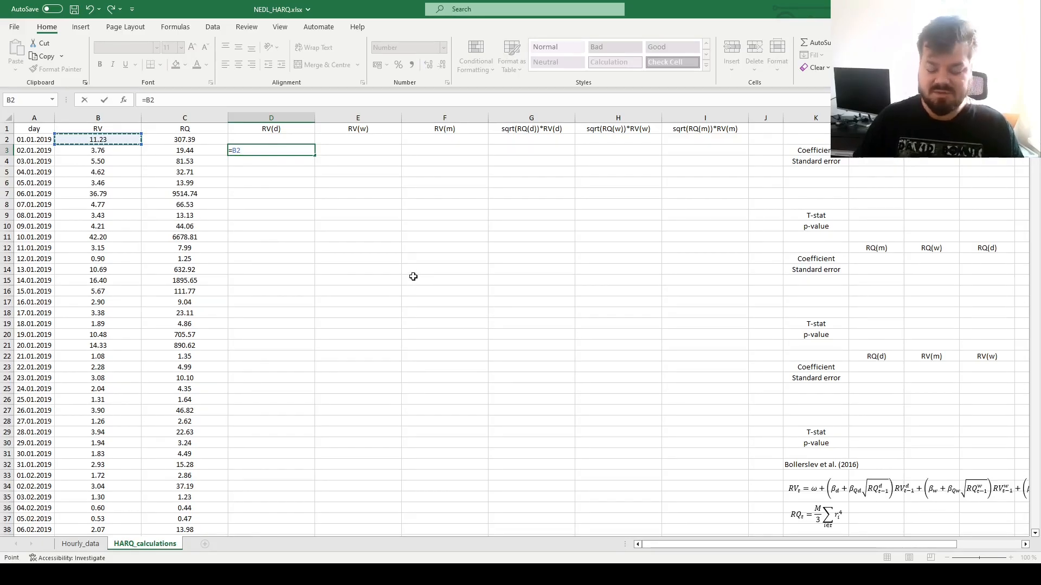
key(ctrl+Return)
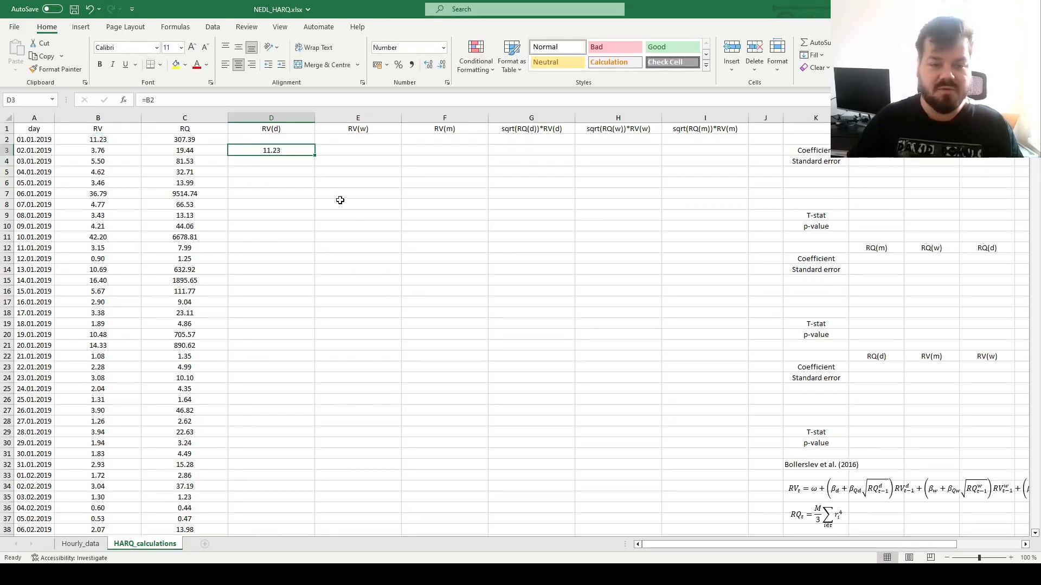
double_click(314, 156)
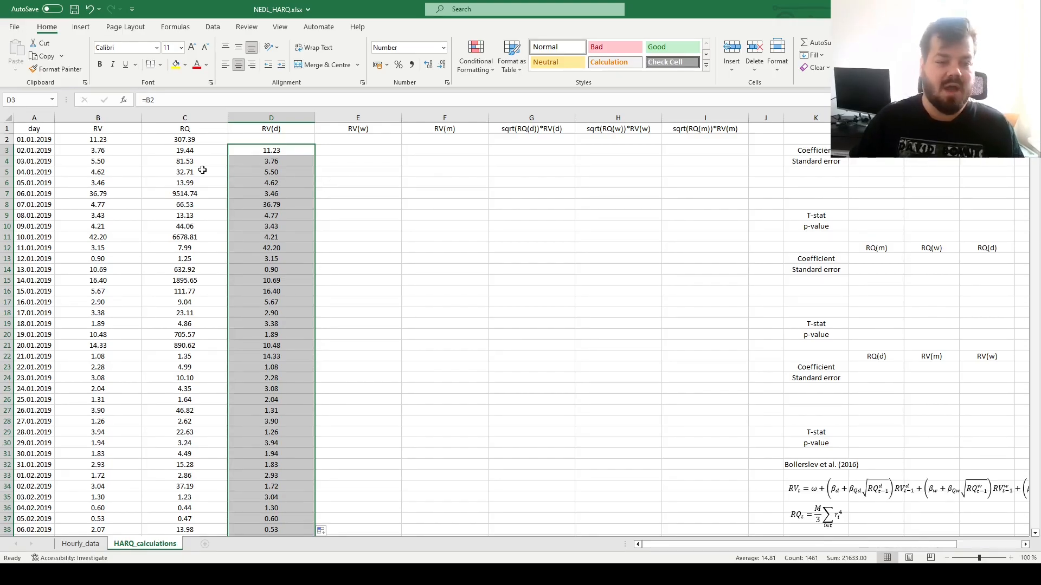
- Compute the weekly variance RV(w) in E9 as =AVERAGE(B2:B8) and fill it down the column
drag(98, 141, 89, 208)
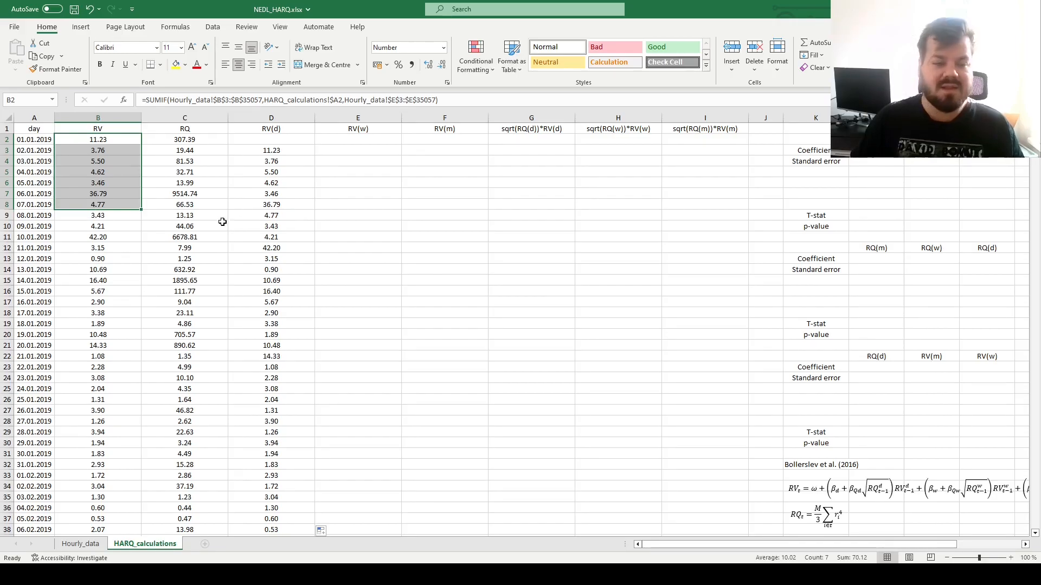
click(342, 216)
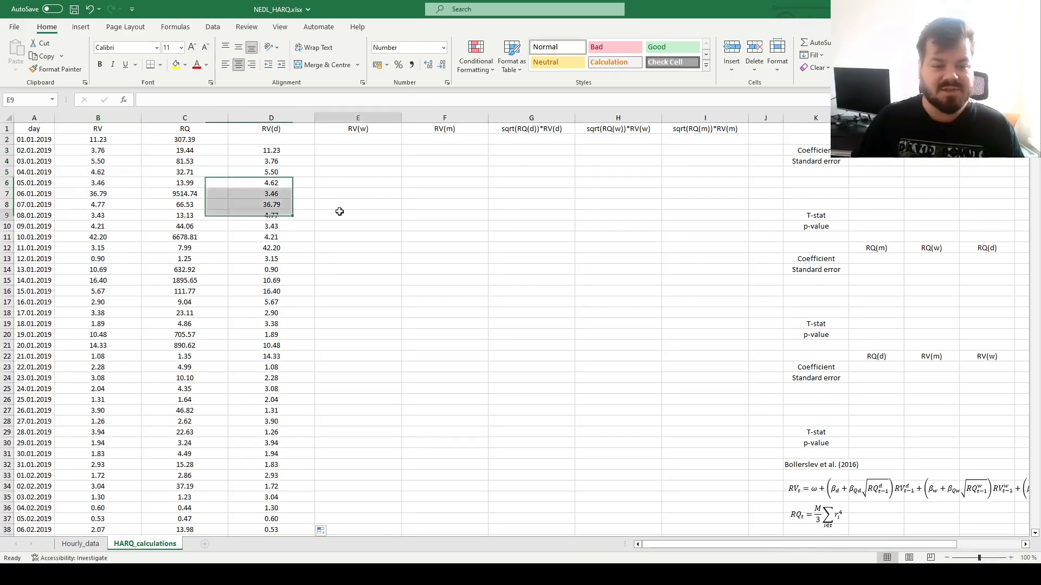
text(=)
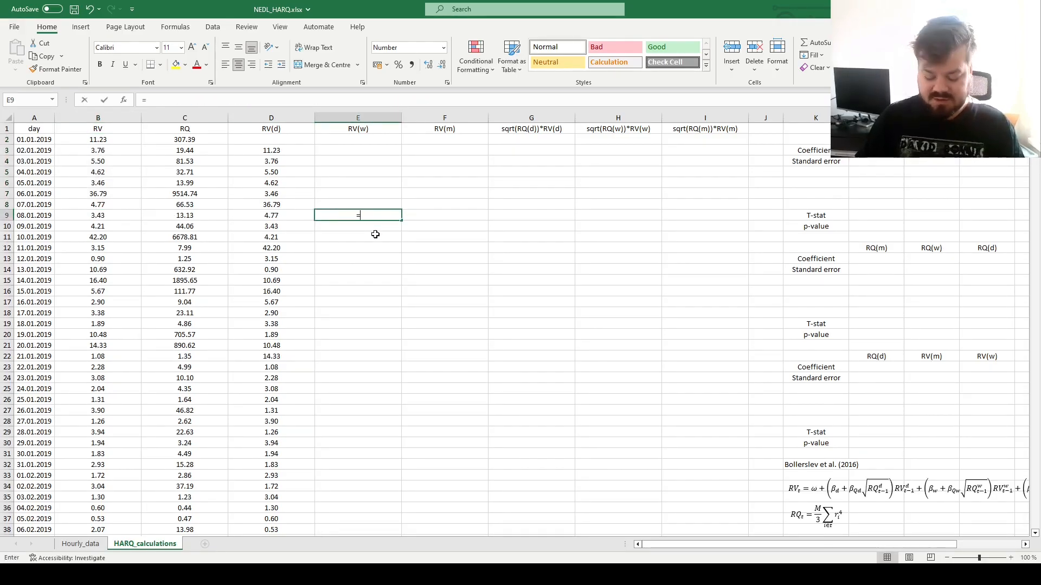
text(AVERAGE()
drag(117, 204, 97, 140)
text())
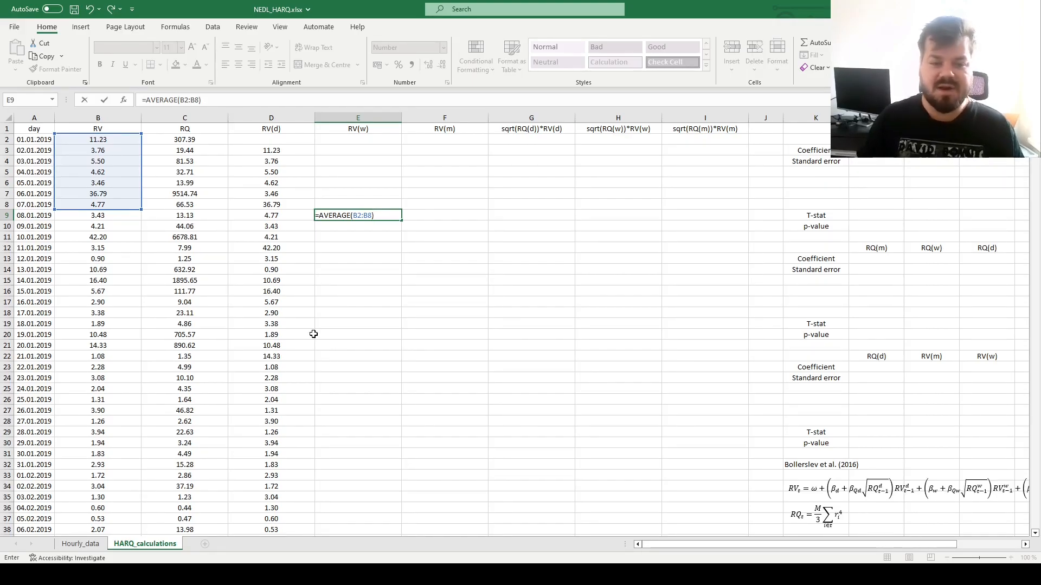
key(ctrl+Return)
double_click(401, 220)
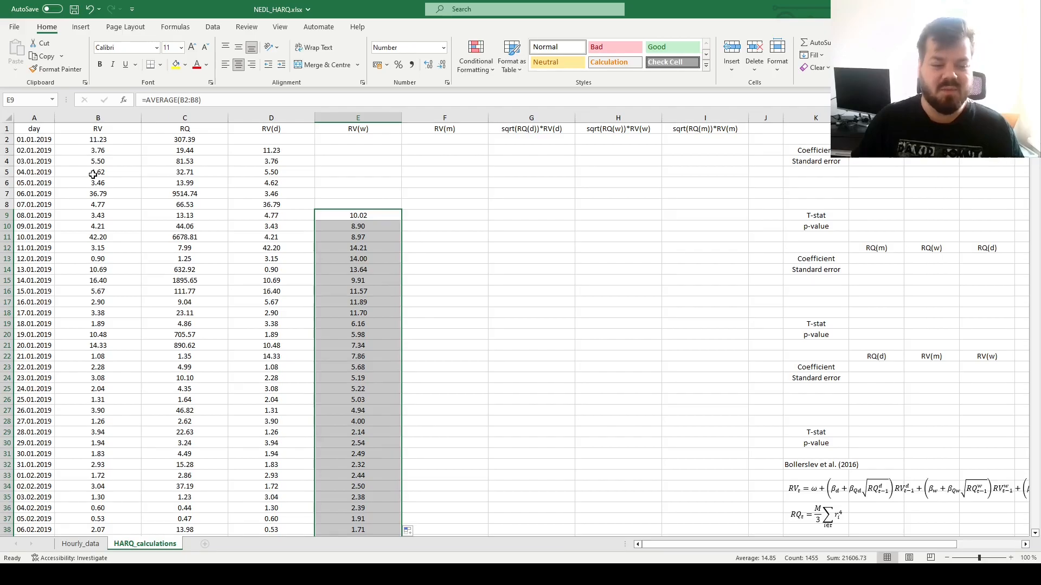
- Compute the monthly variance RV(m) in F32 as =AVERAGE(B2:B31) and fill it down the column
drag(103, 142, 89, 454)
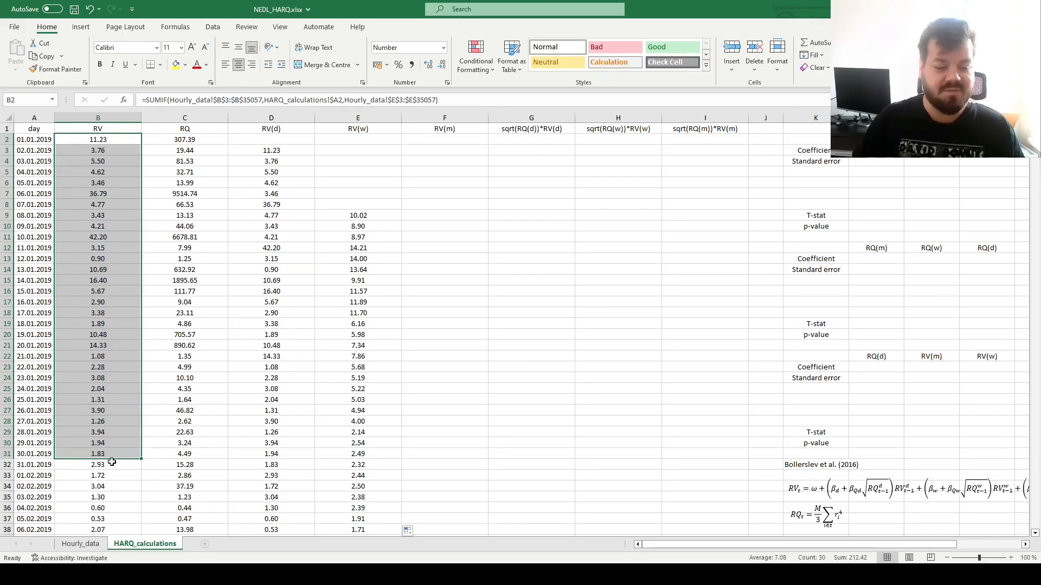
click(431, 461)
text(=AVERAGE()
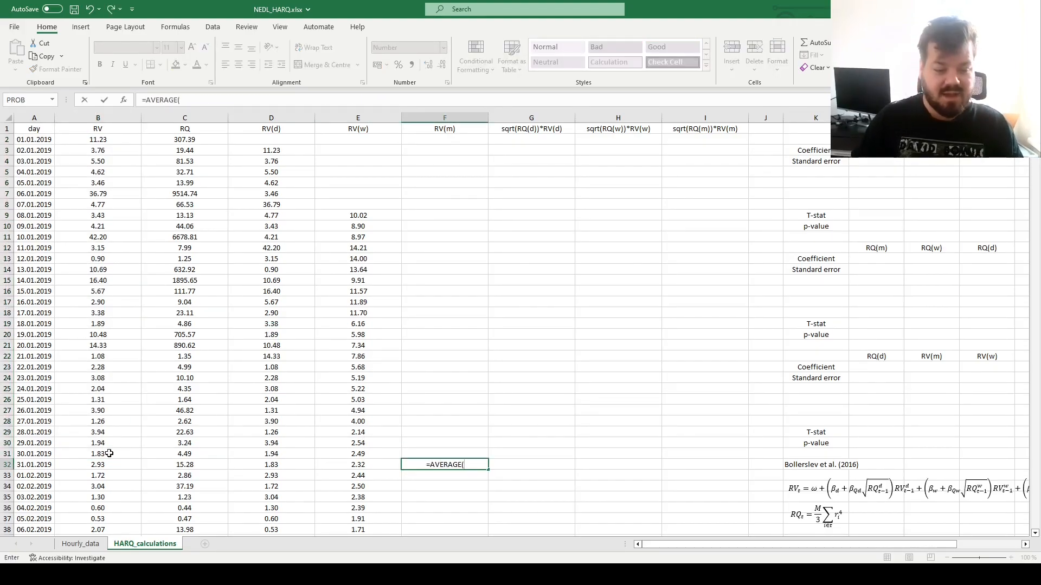
drag(109, 454, 98, 139)
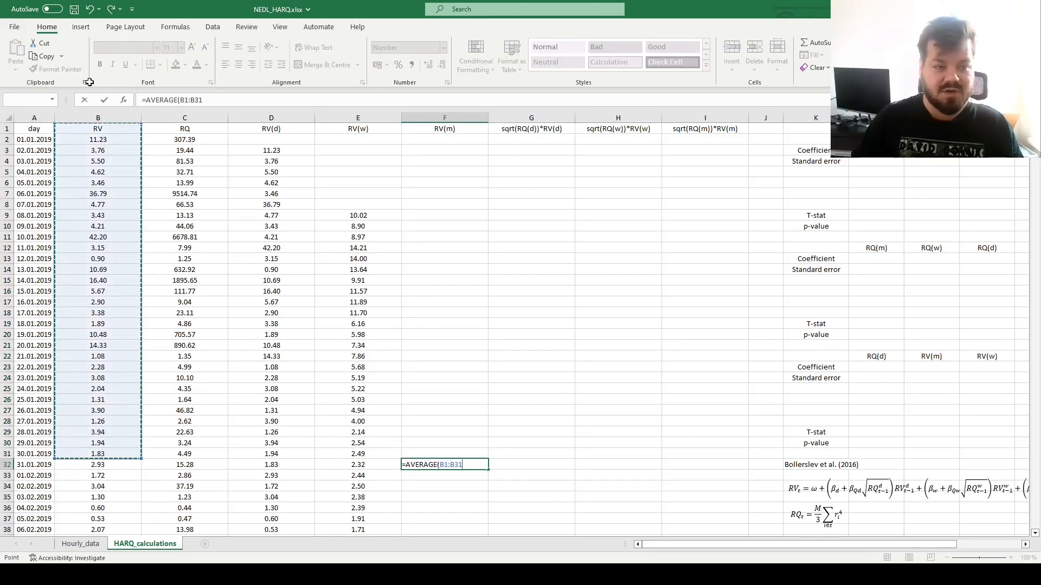
text())
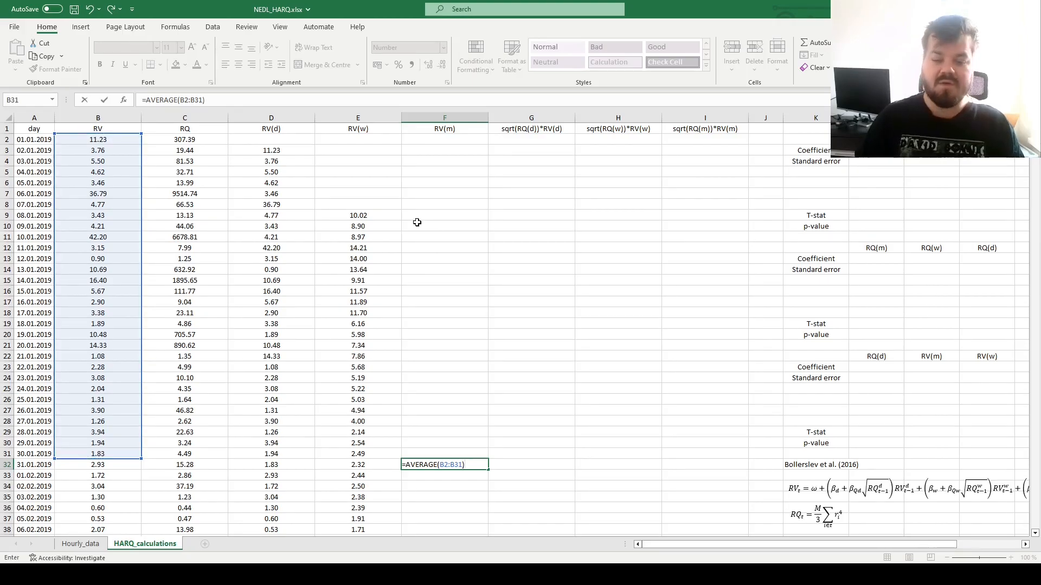
key(ctrl+Return)
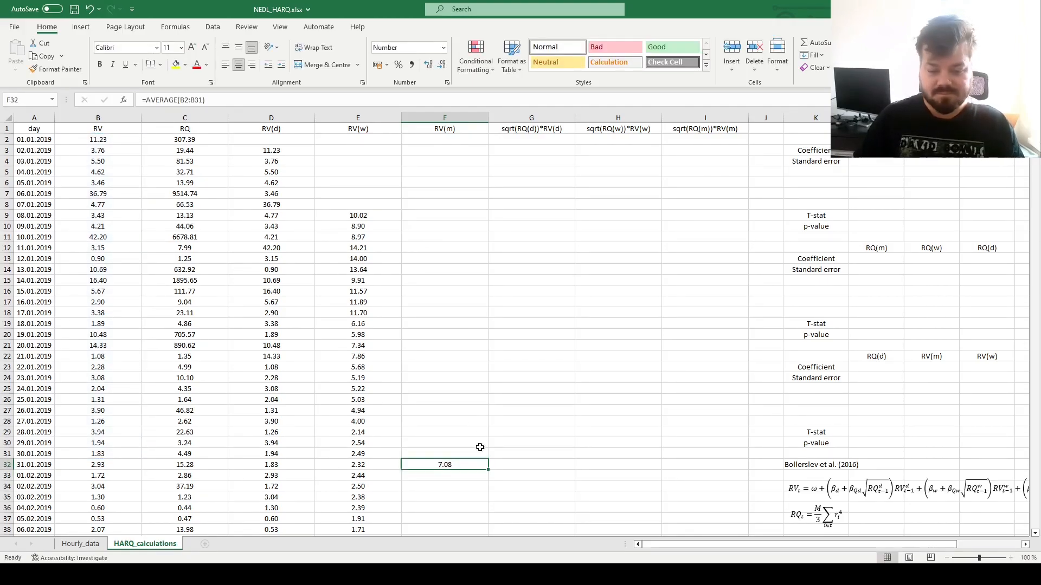
key(ctrl+shift+Down)
key(ctrl+d)
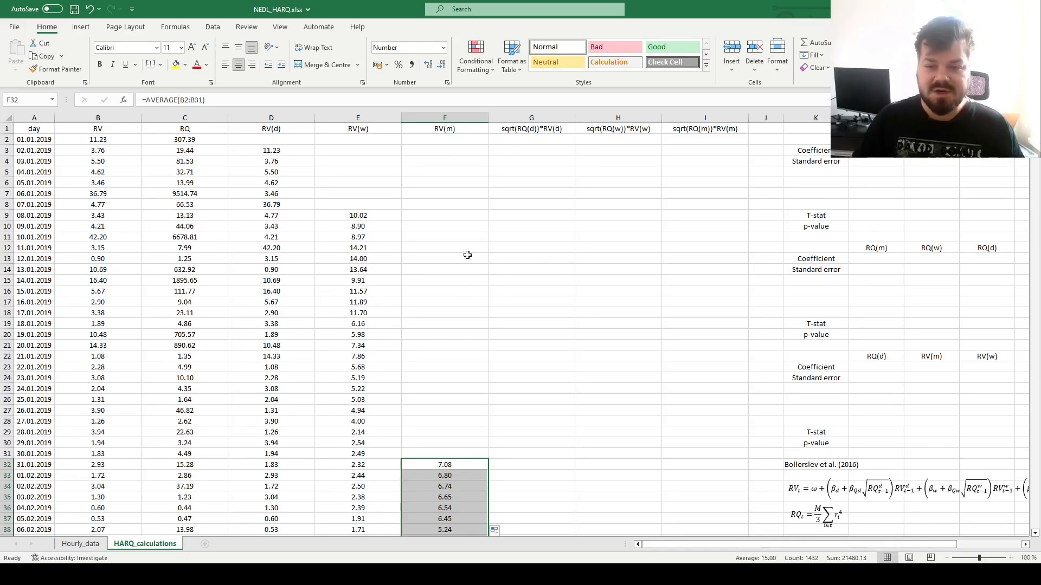
- Enter the daily interaction formula =SQRT(C2)*D3 in G3 under sqrt(RQ(d))*RV(d)
click(531, 150)
text(=SQRT()
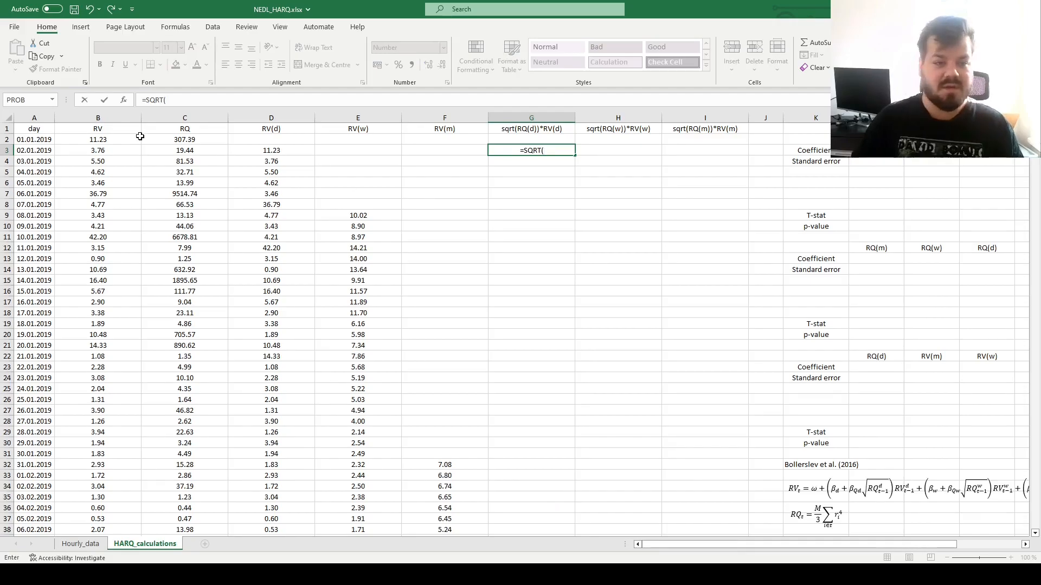
click(168, 138)
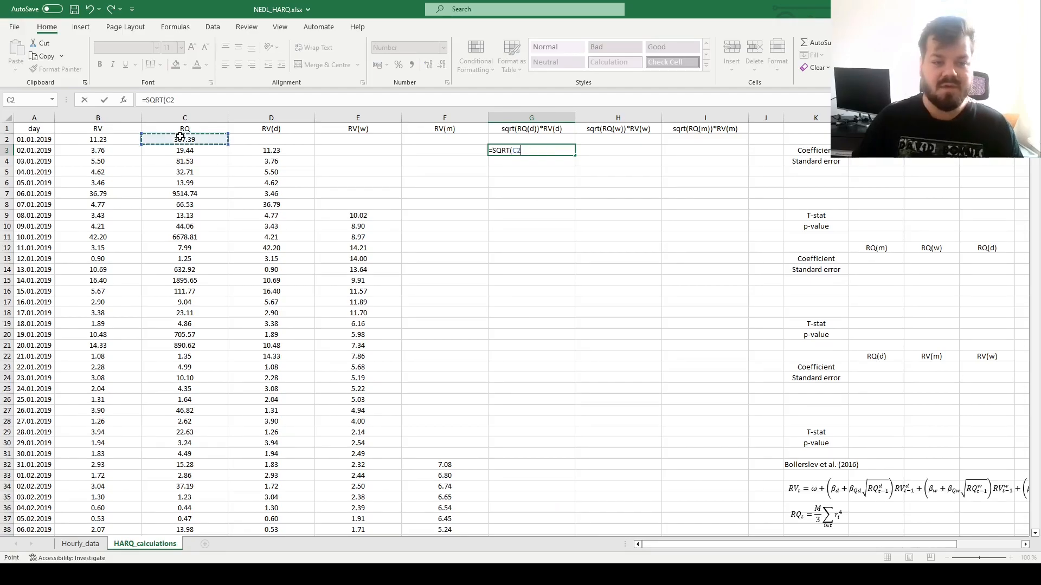
text()*)
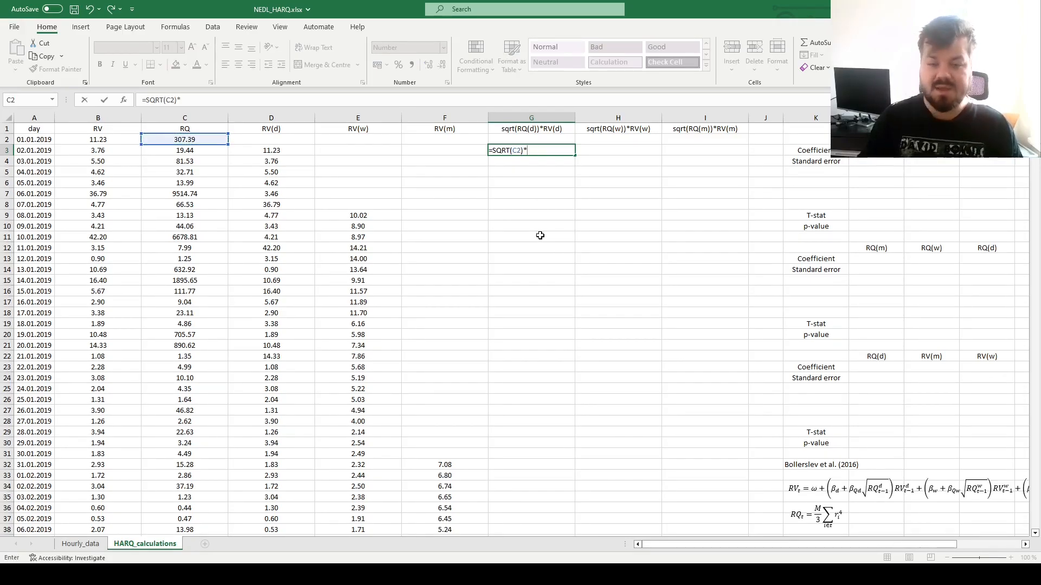
click(86, 139)
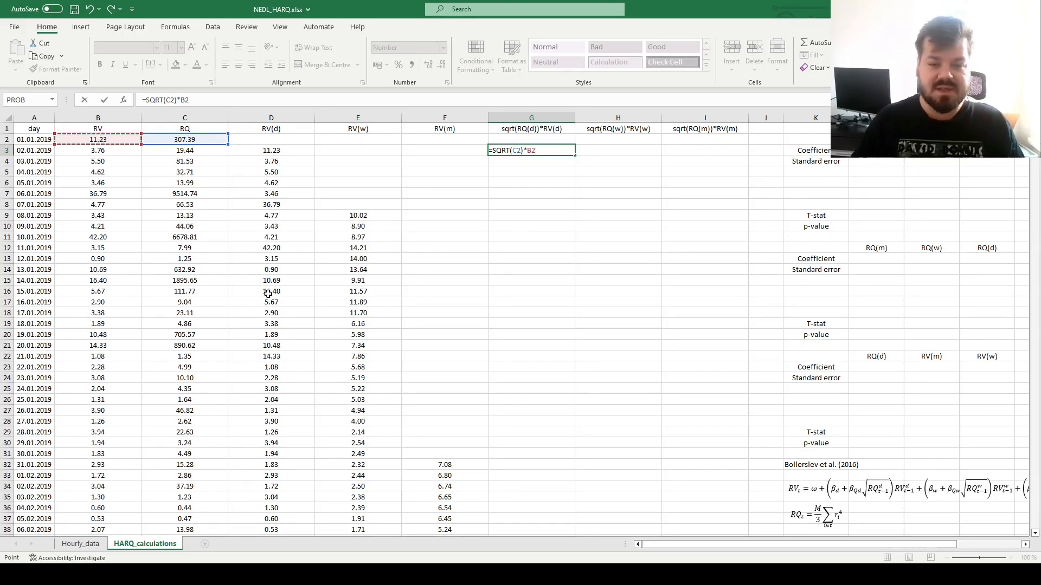
key(BackSpace)
key(BackSpace)
click(261, 150)
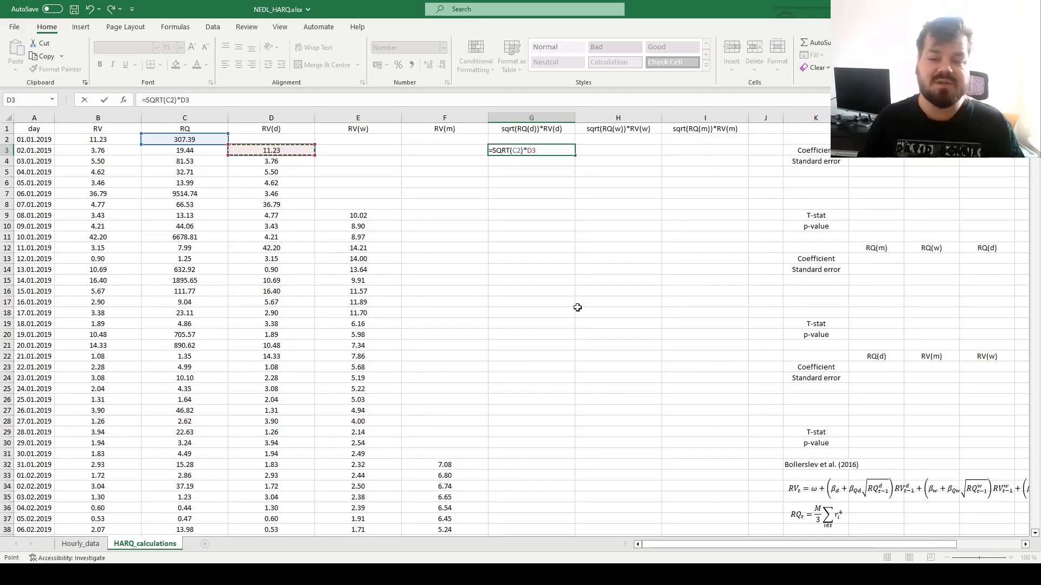
key(Return)
key(Up)
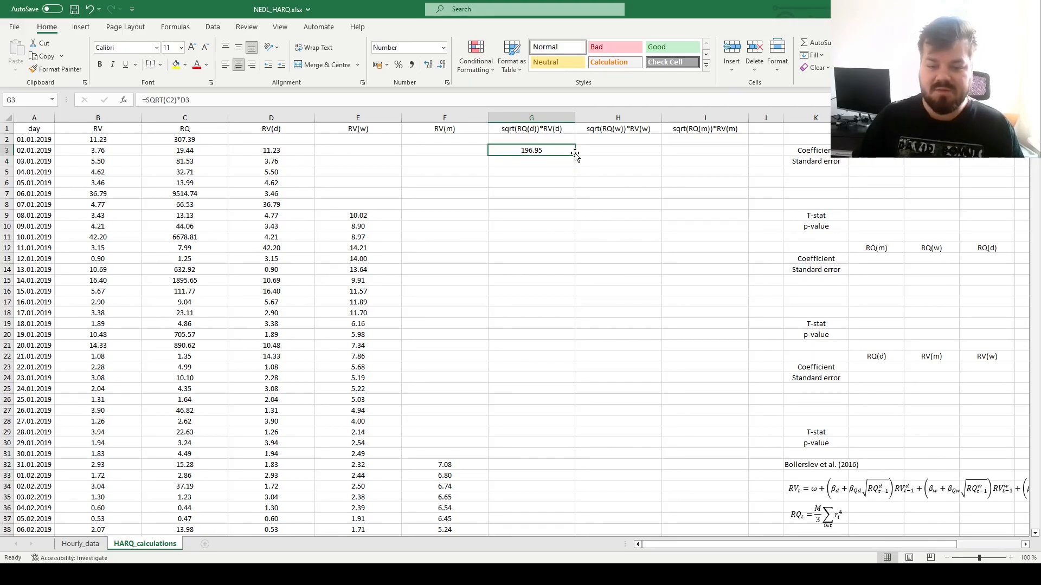
- Fill the sqrt(RQ(d))*RV(d) formula from G3 down to row 32, and on from G32 to the end of the data
drag(574, 157, 573, 471)
click(573, 468)
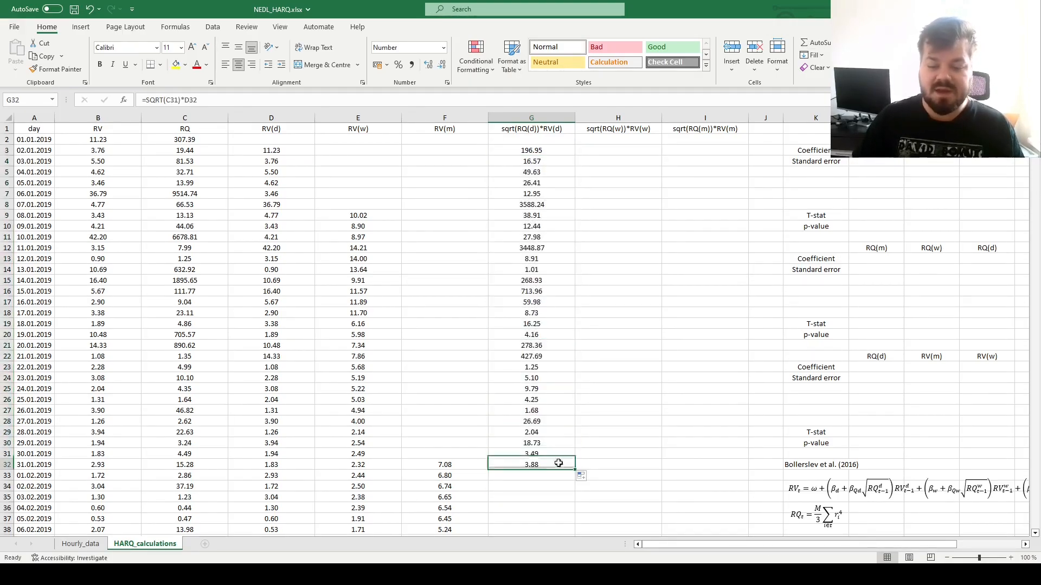
double_click(574, 470)
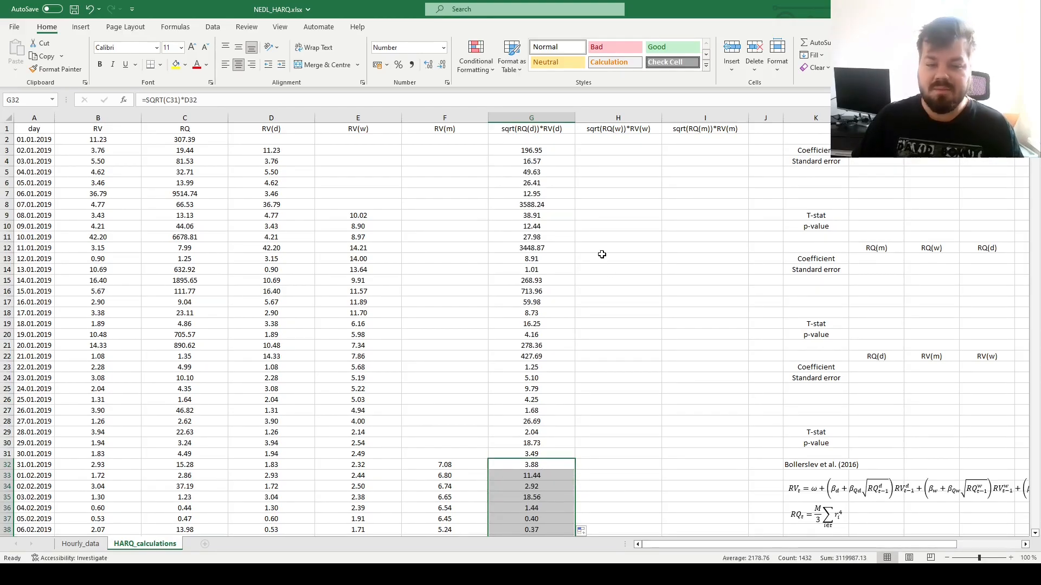
- Compute the weekly interaction sqrt(RQ(w))*RV(w) in H9 as =SQRT(SUM(C2:C8))*E9 and fill it down the column
click(350, 216)
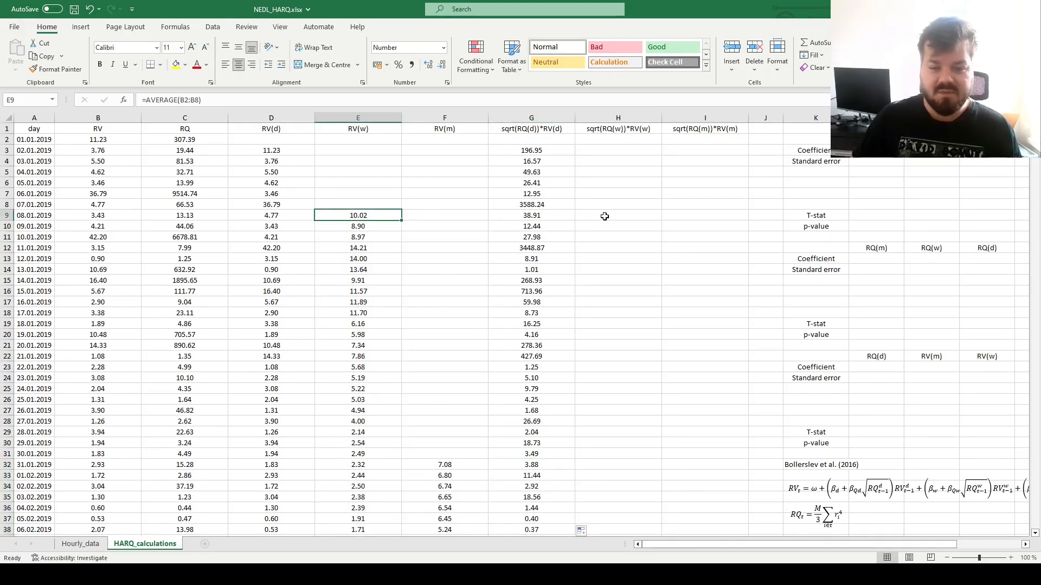
ctrl+click(614, 217)
click(611, 215)
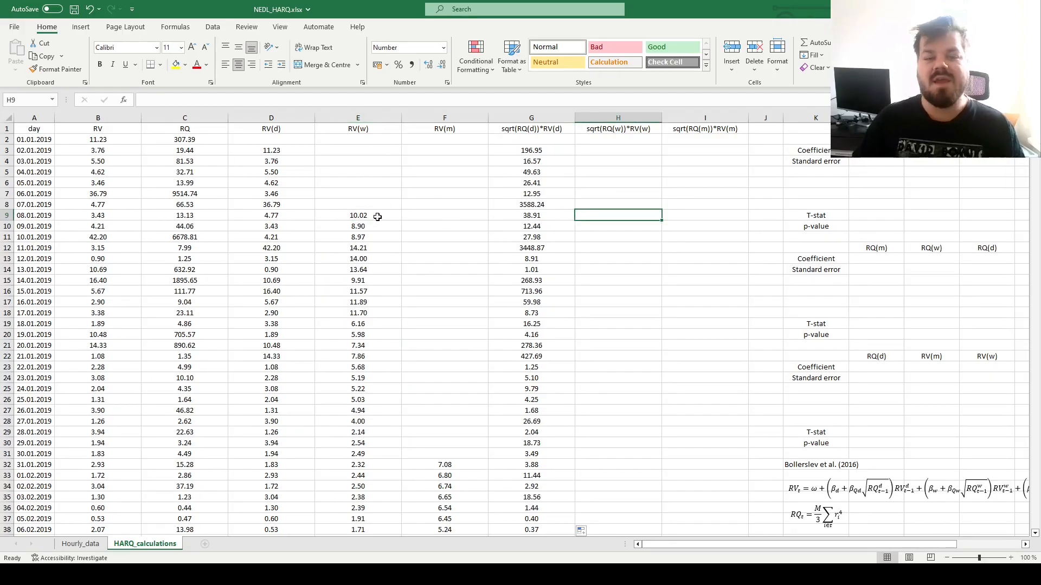
text(=SQRT()
text(SUM()
drag(204, 204, 196, 139)
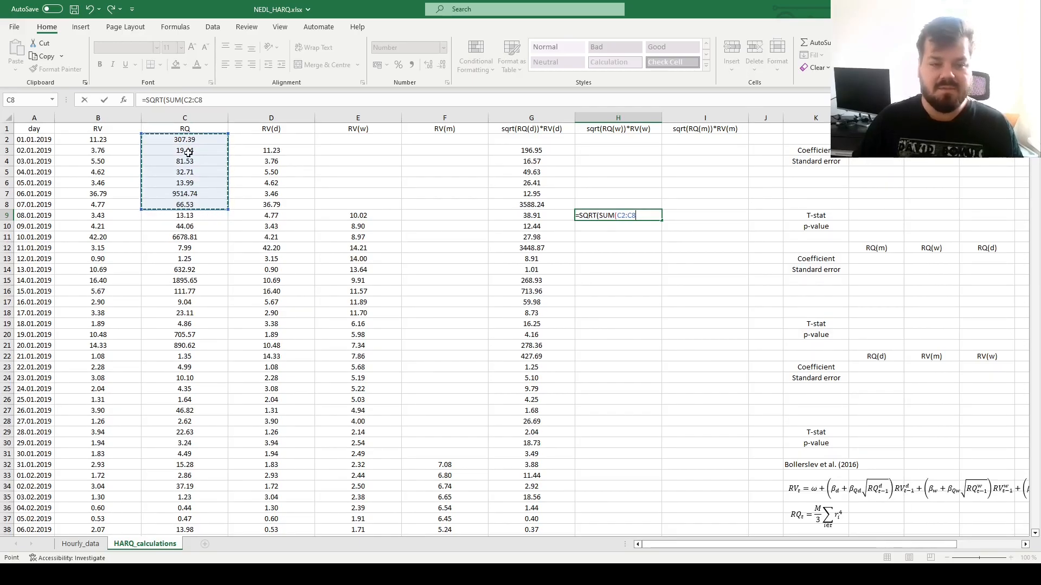
text())
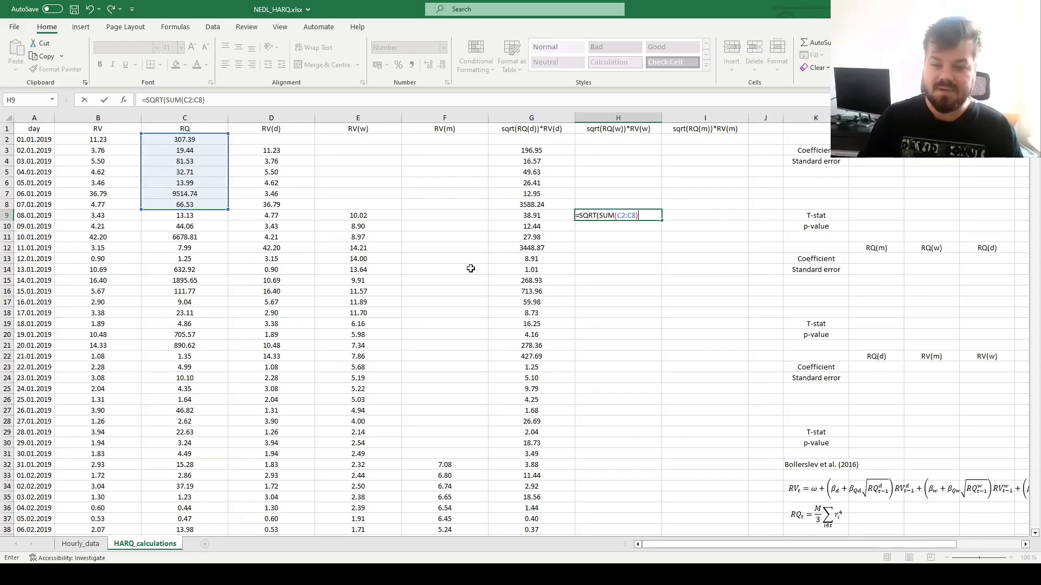
text()*)
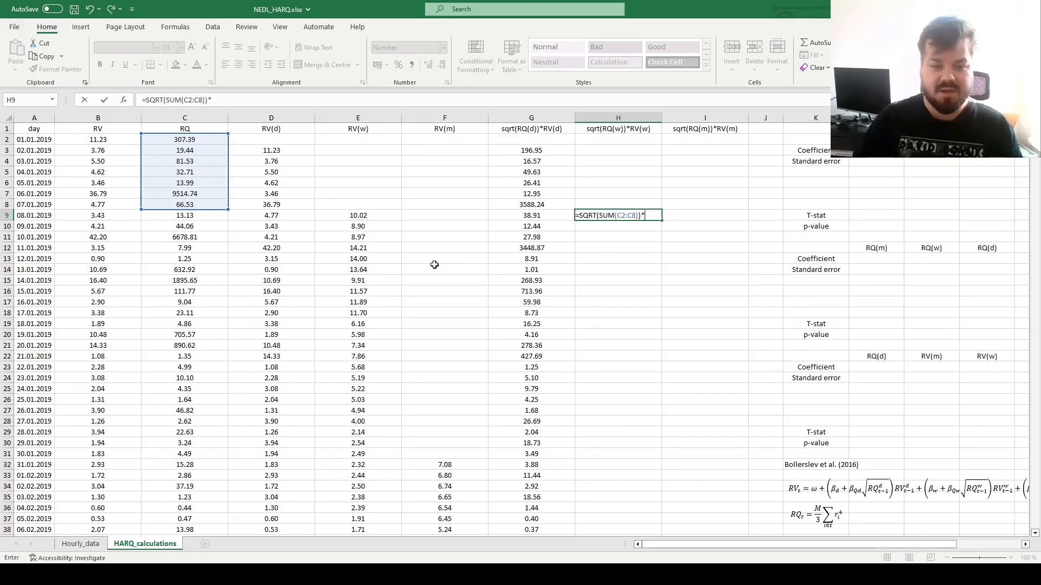
click(355, 216)
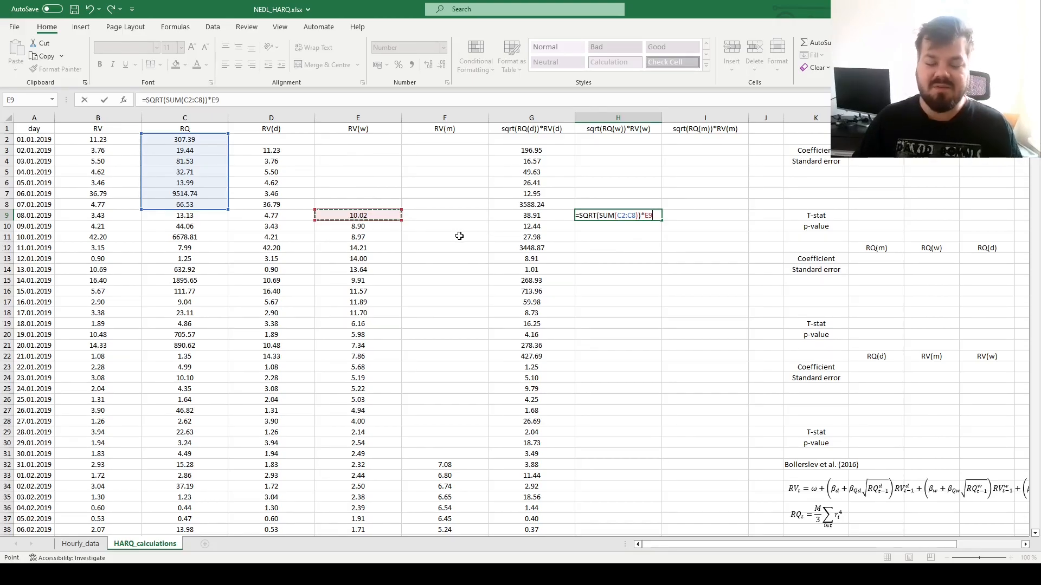
key(ctrl+Return)
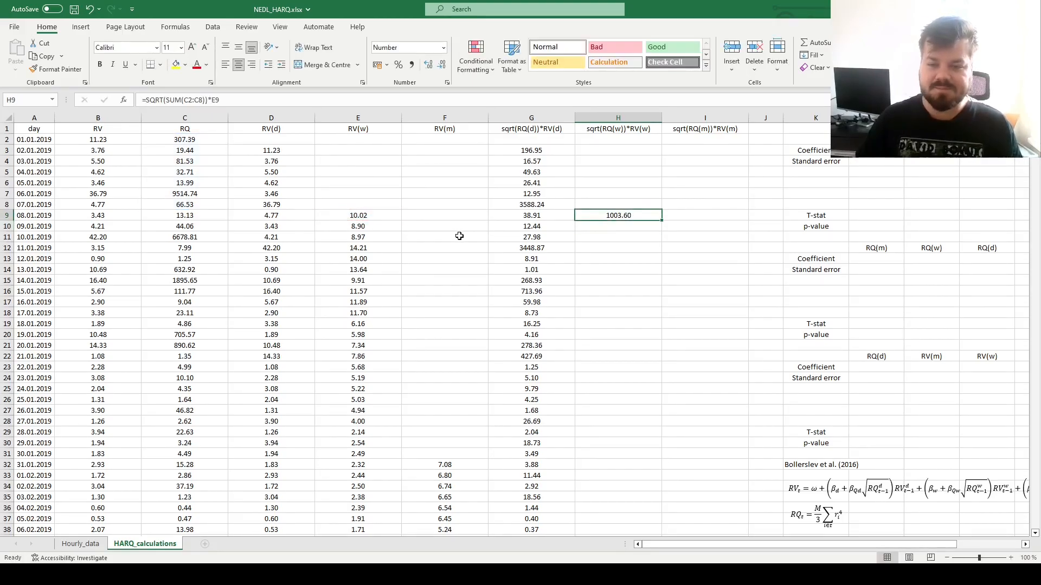
double_click(663, 220)
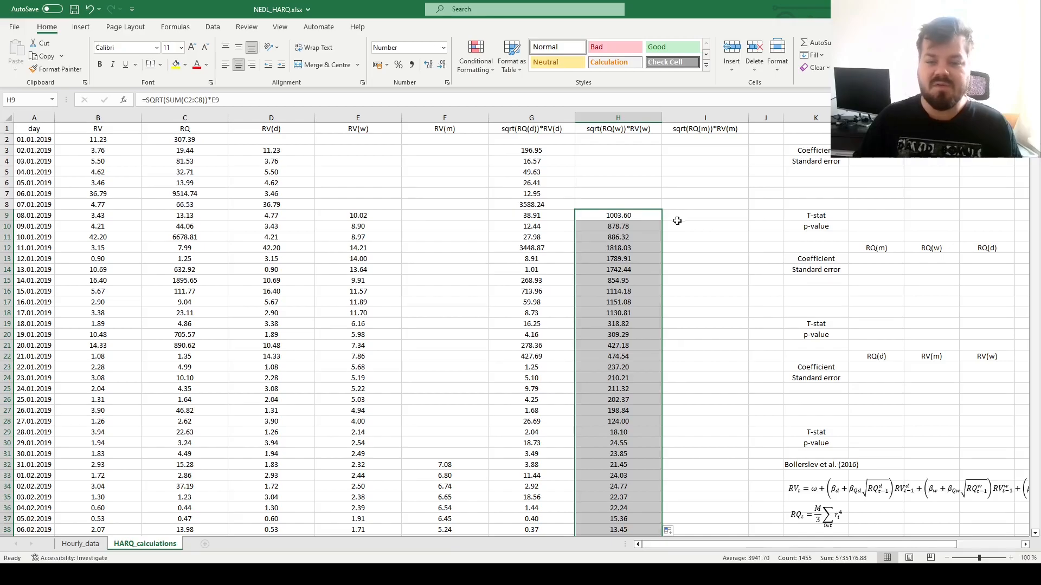
- Compute the monthly interaction sqrt(RQ(m))*RV(m) in I32 as =SQRT(SUM(C2:C31))*F32 and fill it down the column
click(454, 464)
click(714, 466)
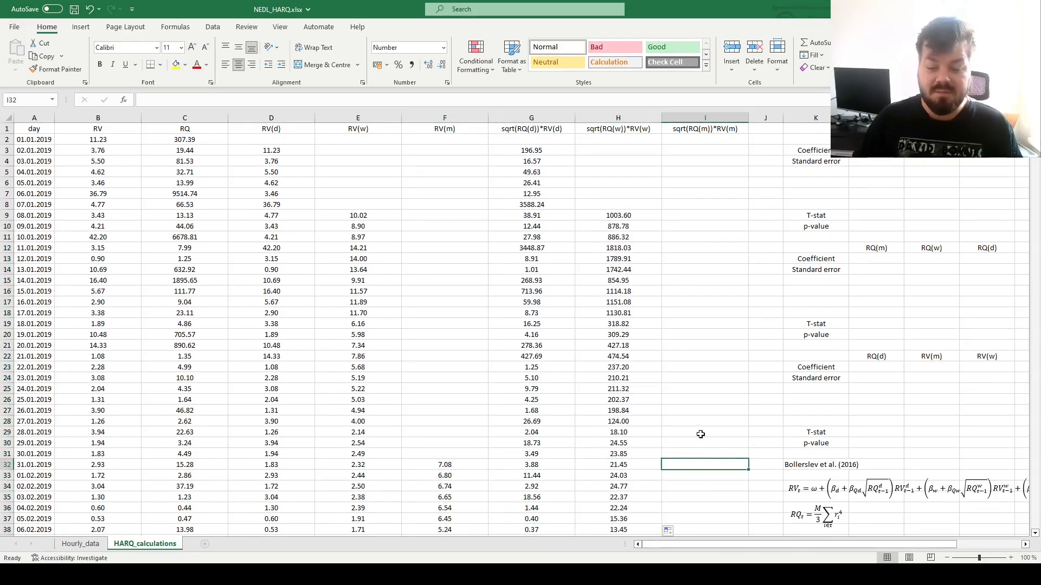
text(=SQ)
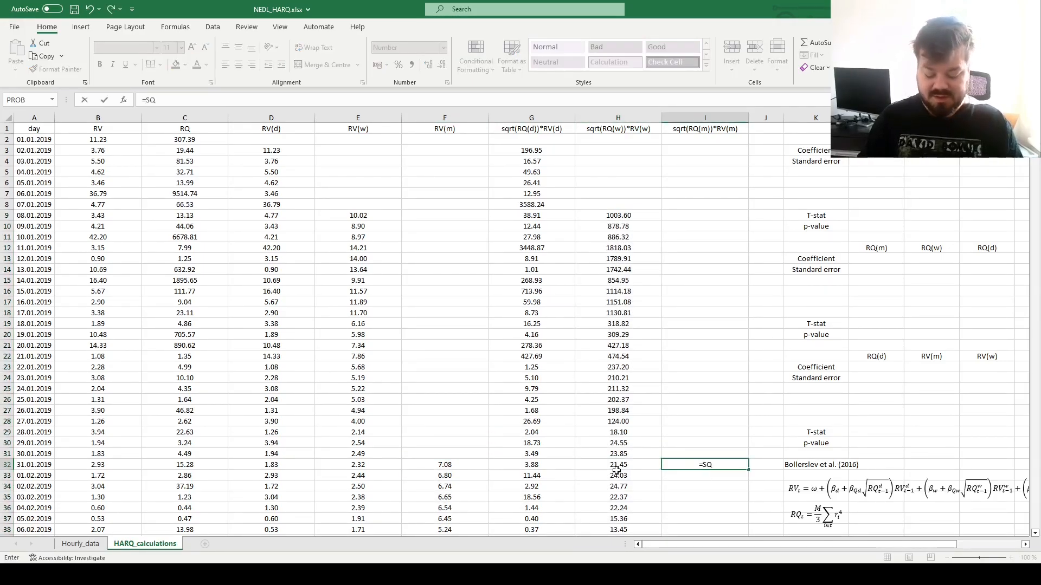
text(RT(SUM()
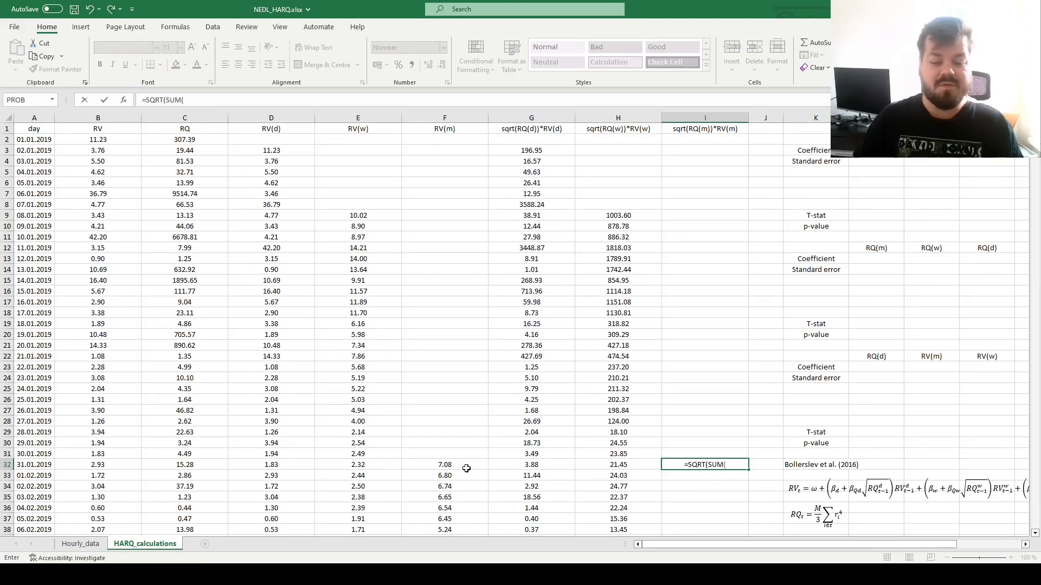
drag(199, 455, 180, 140)
text())
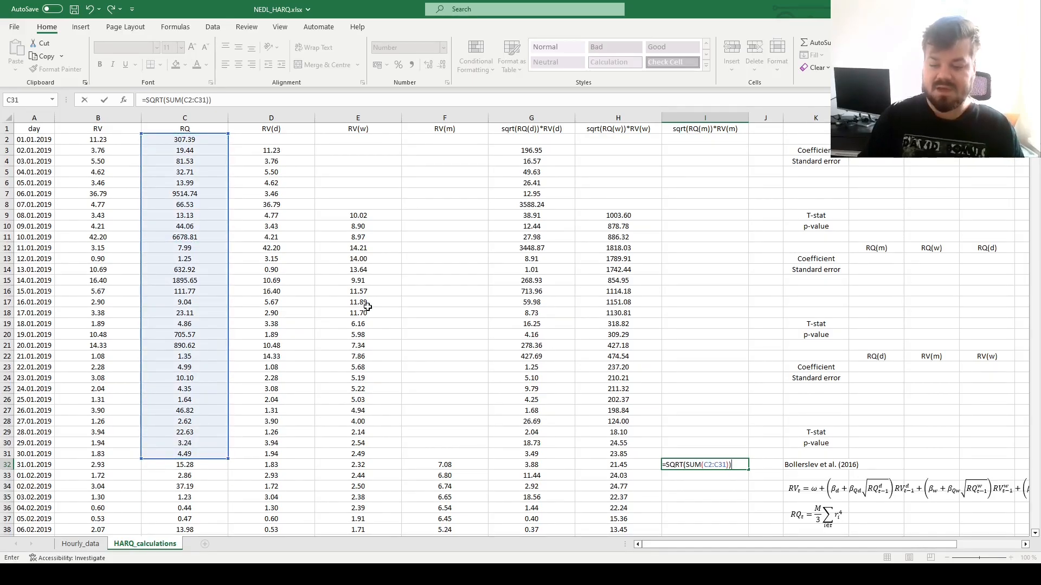
text()*)
click(445, 461)
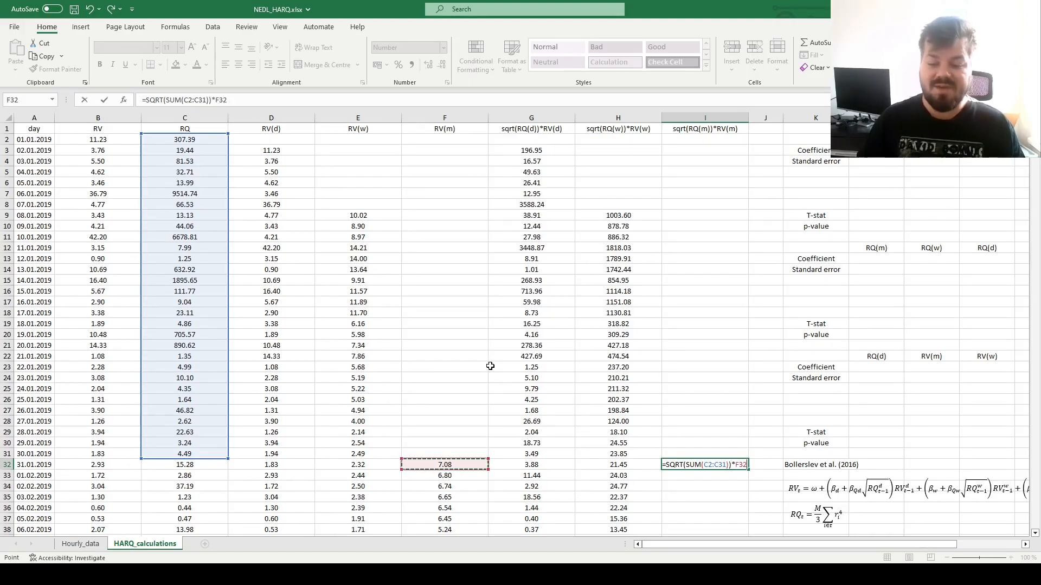
key(ctrl+Return)
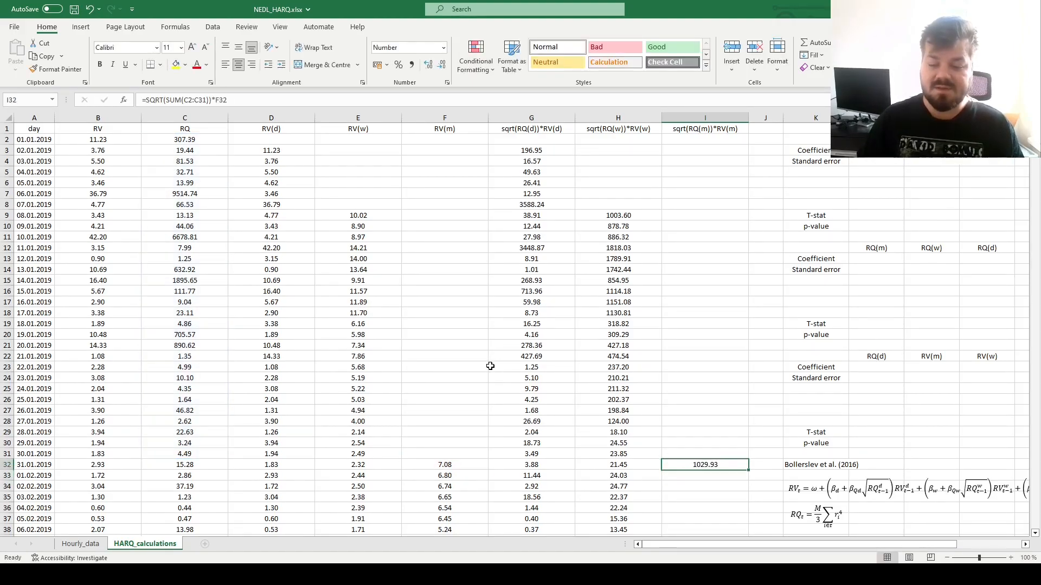
double_click(749, 470)
- Clear the filled values in C1463:I1463 of the Forecast row at the end of the data
drag(269, 455, 358, 529)
click(269, 456)
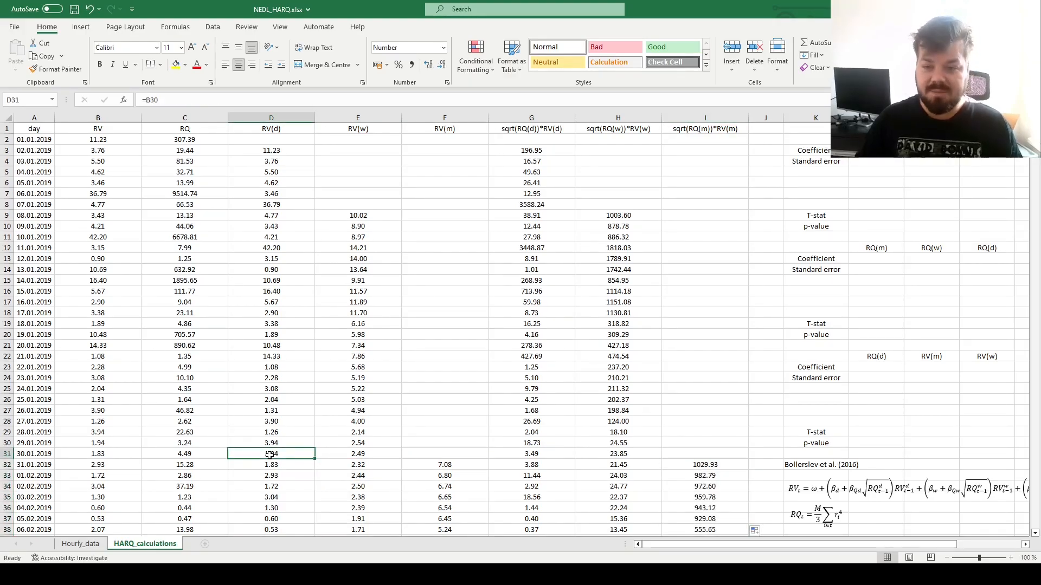
key(Left)
key(Left)
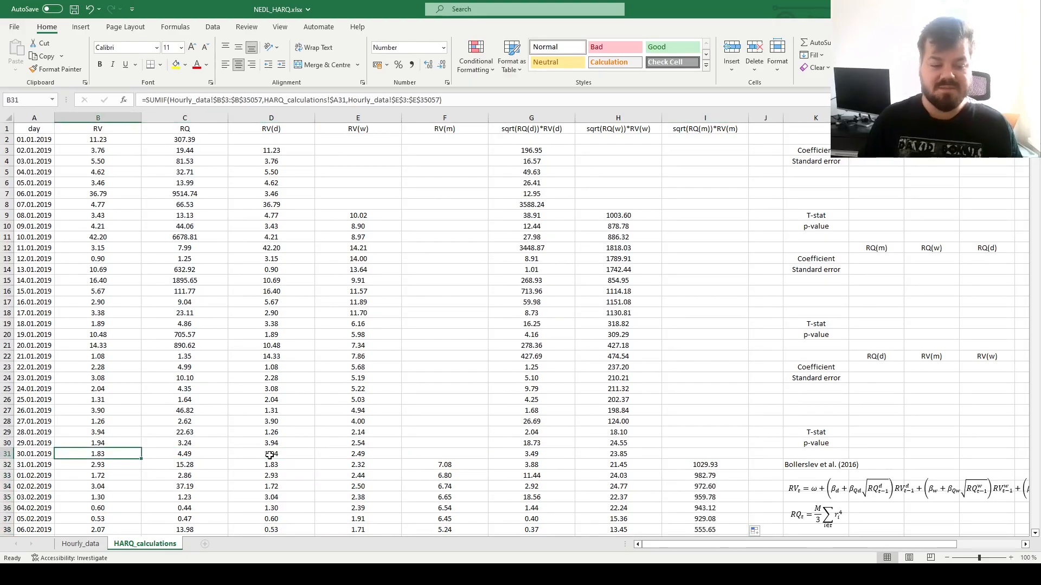
key(ctrl+Down)
scroll(242, 421, down, 6)
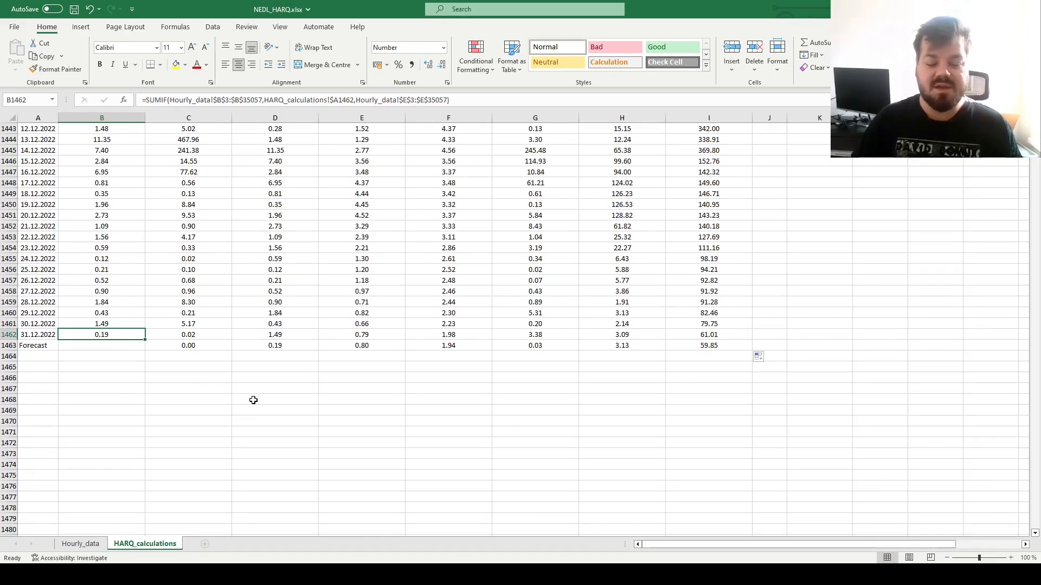
drag(194, 347, 734, 343)
key(Delete)
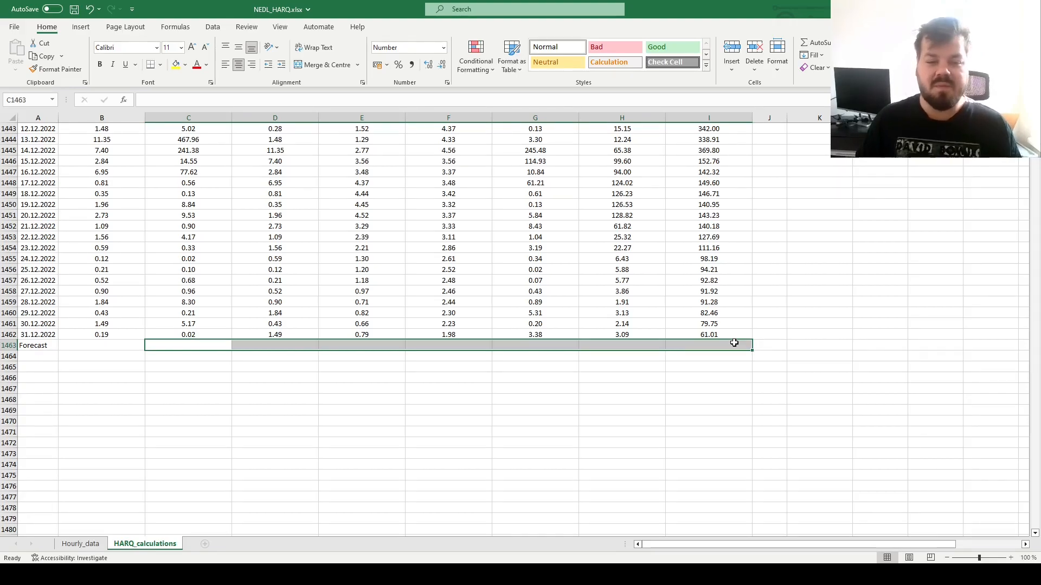
- Start a LINEST array formula in L3:O7 of the first regression table with the RV values B32:B1462 as the dependent variable
key(ctrl+Up)
key(ctrl+Up)
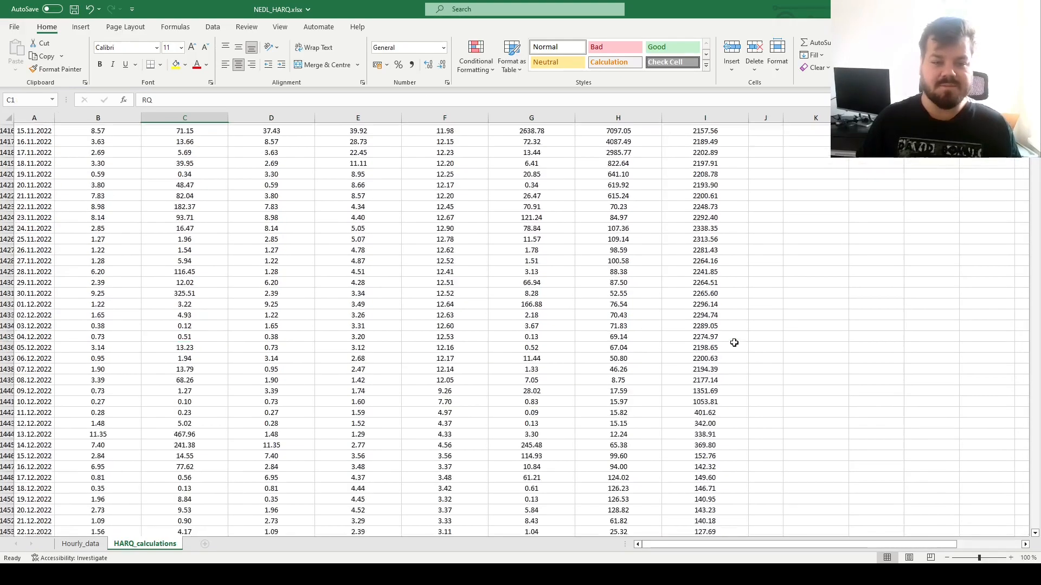
drag(710, 273, 993, 270)
click(774, 183)
drag(885, 162, 810, 218)
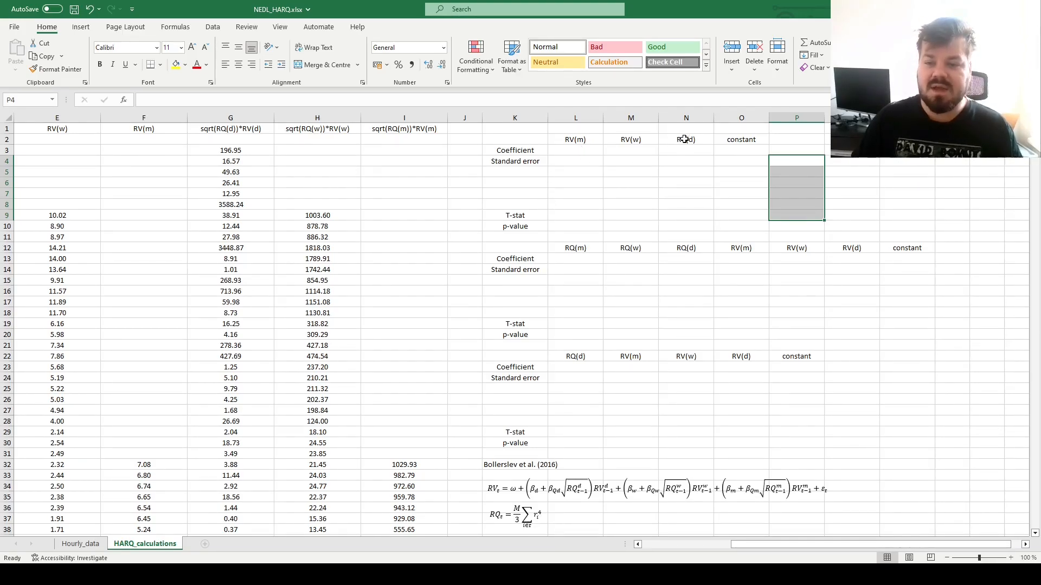
drag(686, 140, 739, 193)
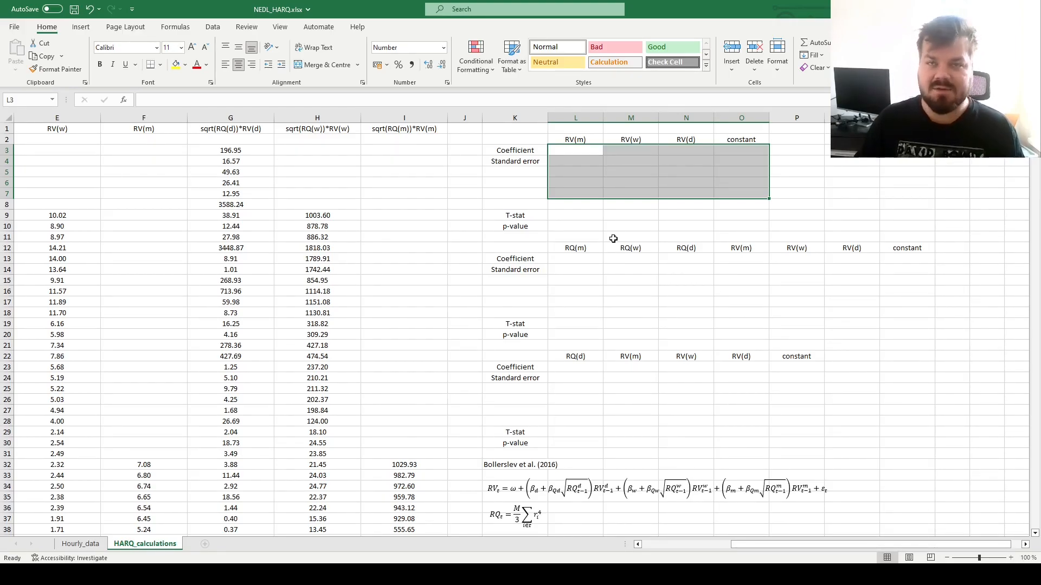
text(=LINEST()
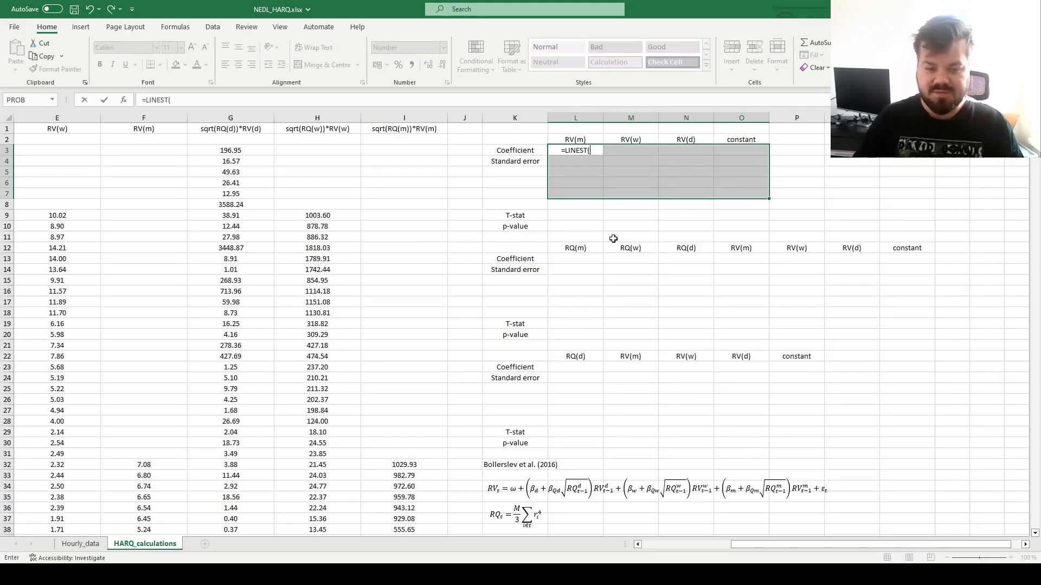
drag(103, 495, 17, 519)
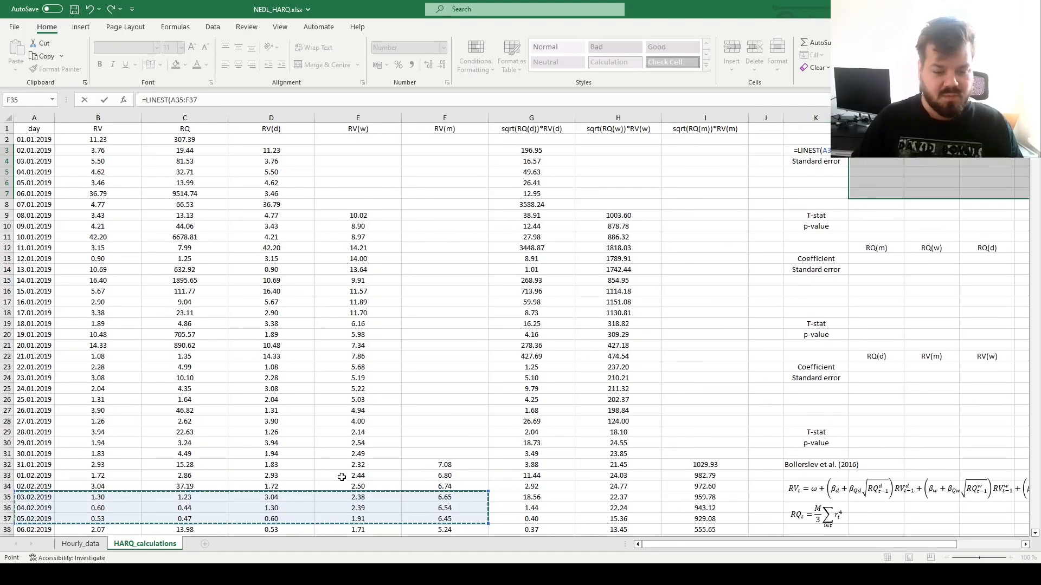
click(111, 464)
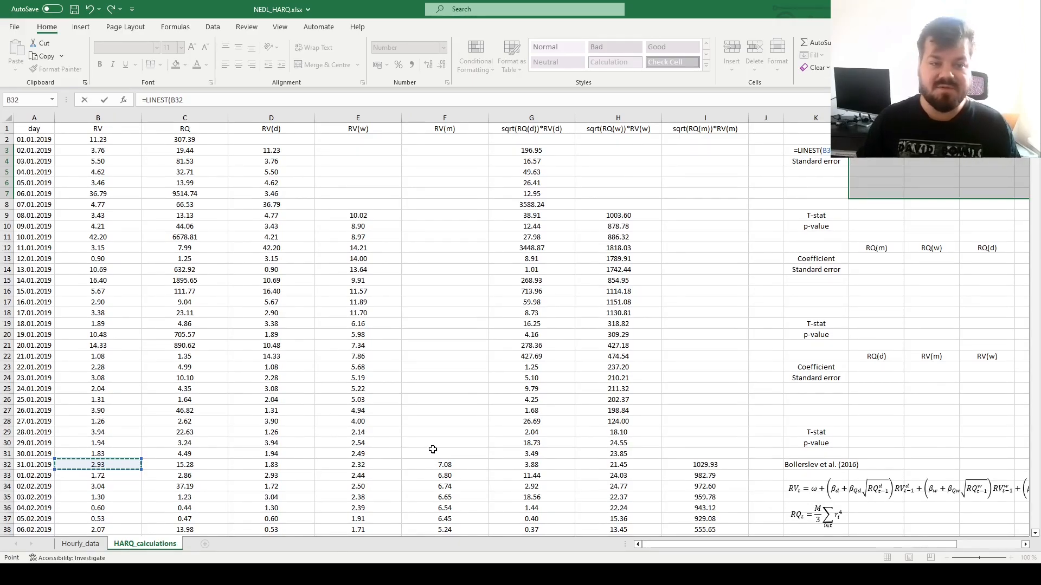
key(ctrl+shift+Down)
text(,)
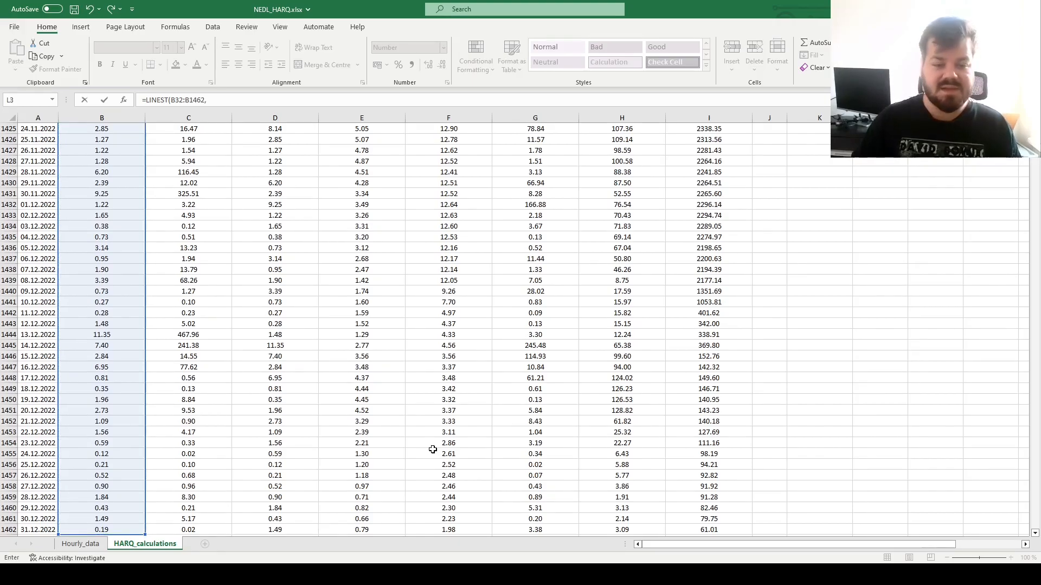
- Complete the LINEST array formula with regressors D32:F1462 and the arguments 1,1 for the constant and statistics
click(428, 442)
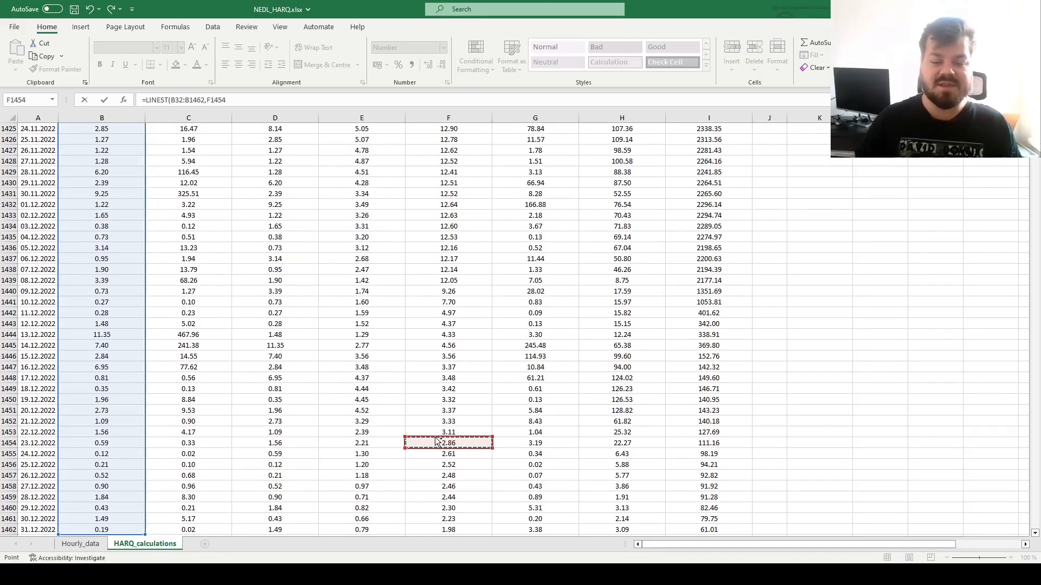
key(ctrl+Up)
drag(275, 226, 456, 260)
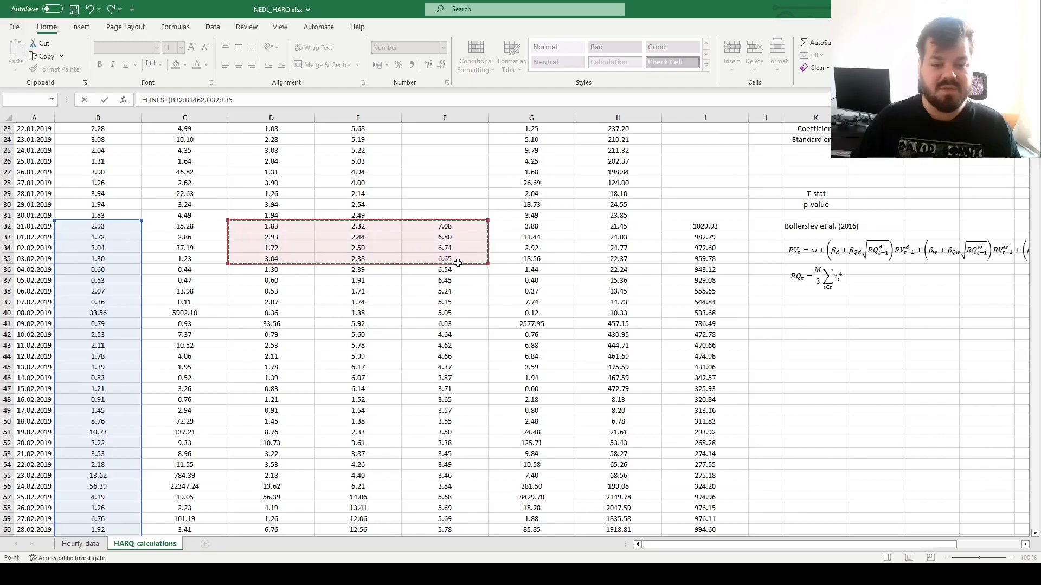
scroll(325, 244, up, 7)
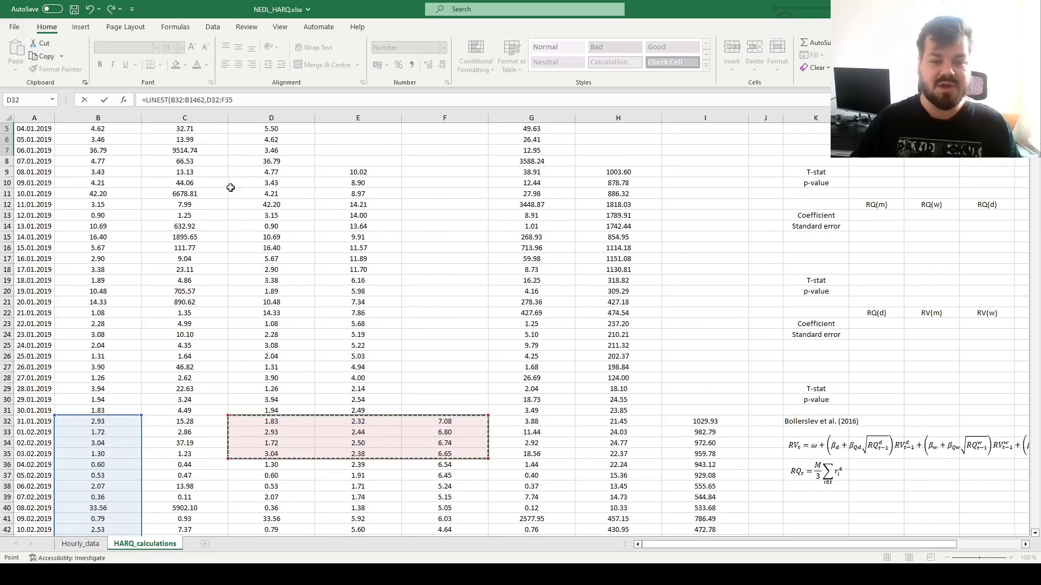
scroll(406, 239, down, 2)
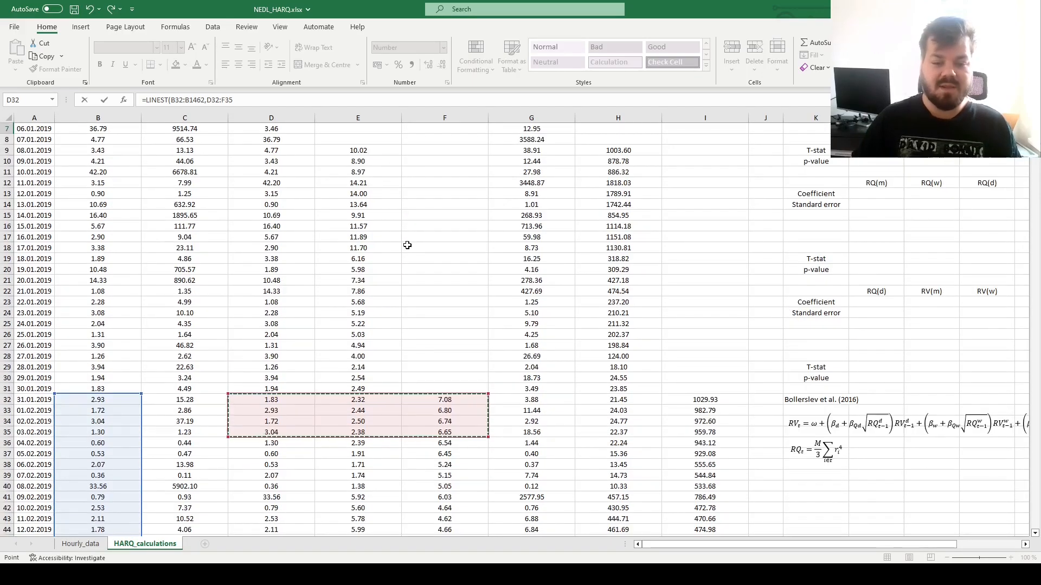
key(ctrl+shift+Down)
scroll(405, 282, down, 1)
text(,1,1)
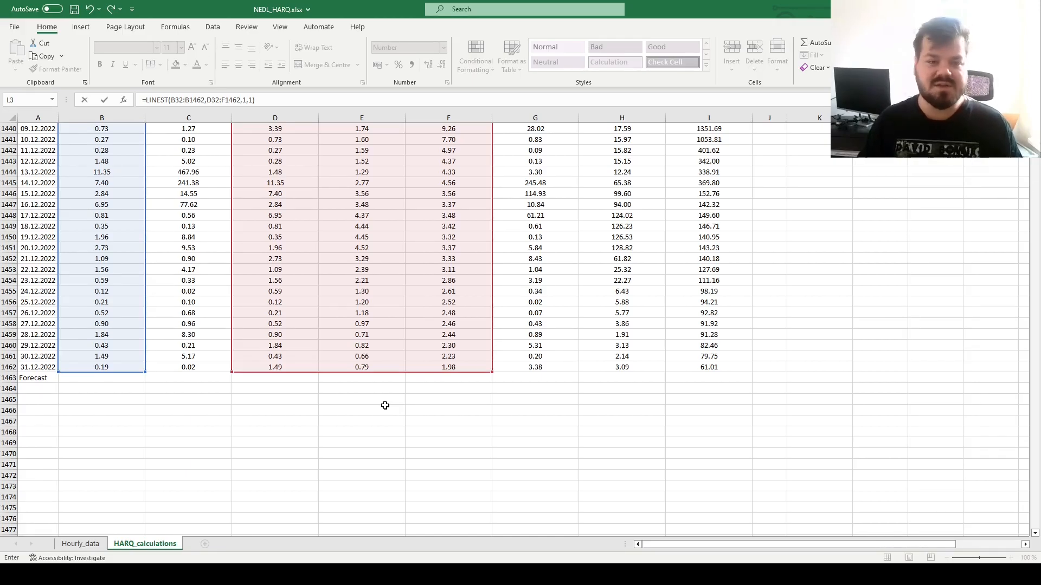
key(Return)
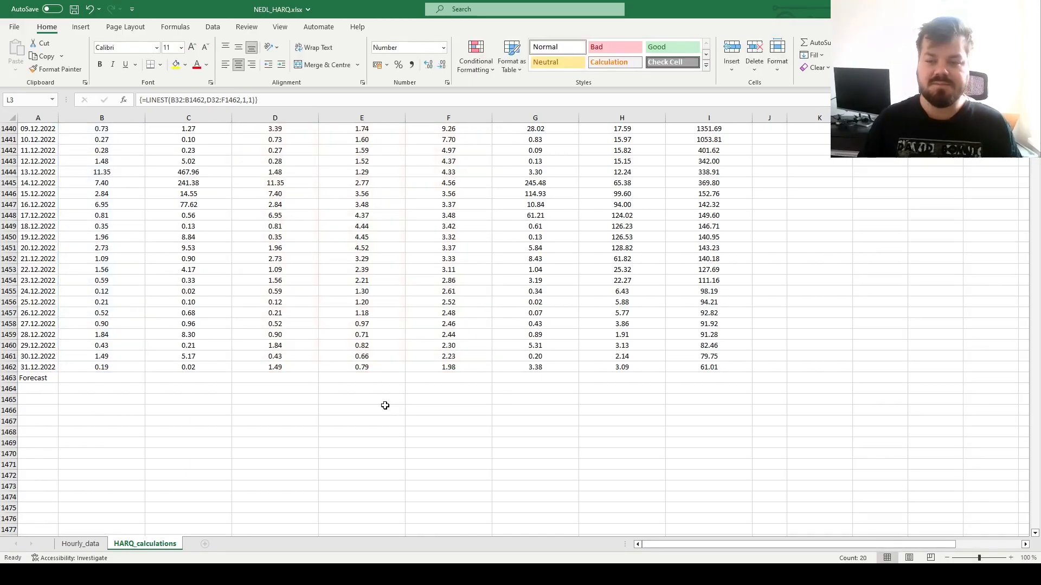
- Compute the T-stat of the first regression in L9 as =L3/L4 and fill it across to O9
scroll(762, 243, right, 5)
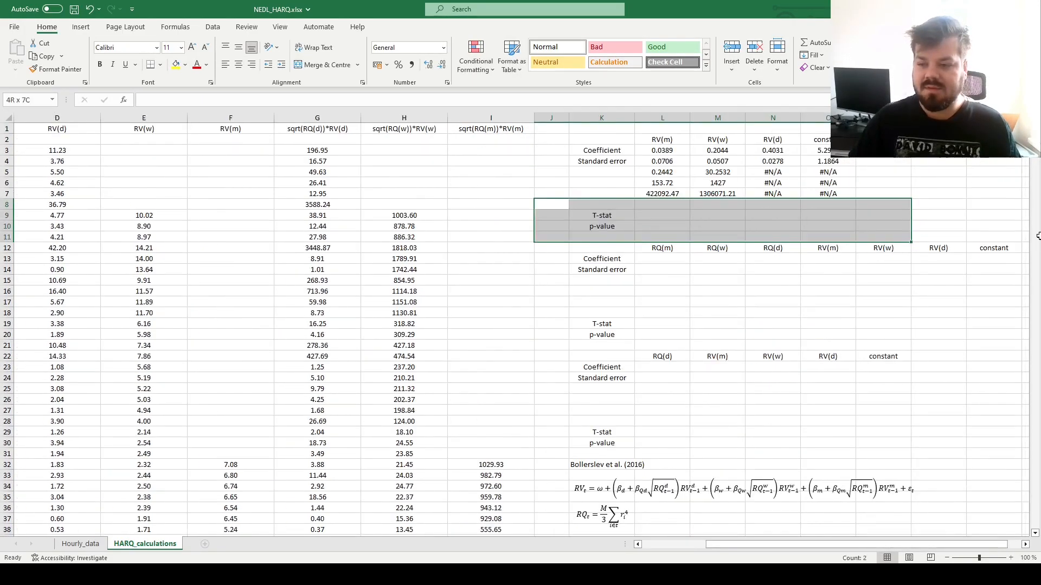
drag(889, 216, 889, 226)
scroll(703, 216, right, 2)
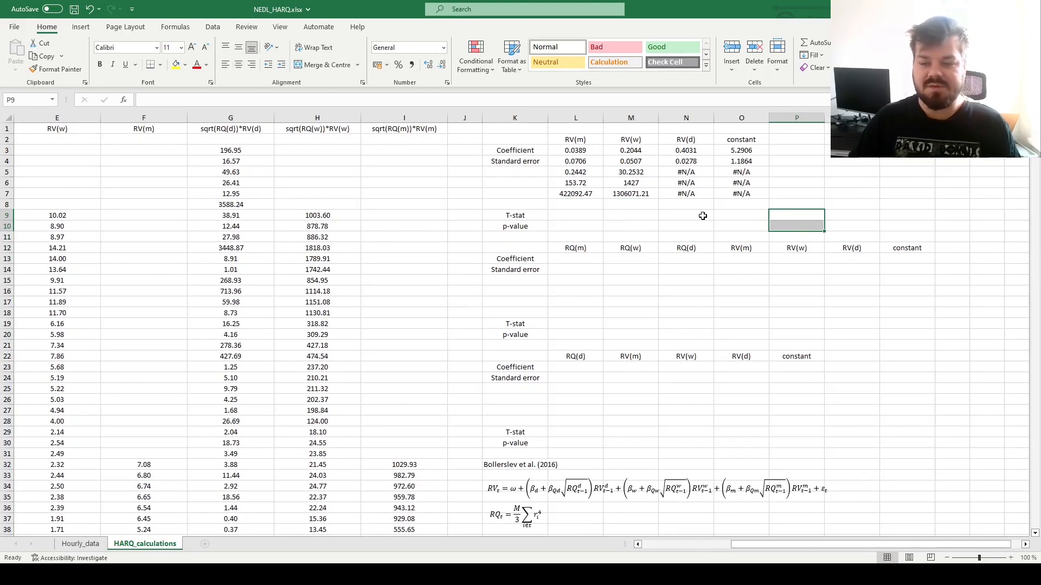
click(560, 214)
text(=)
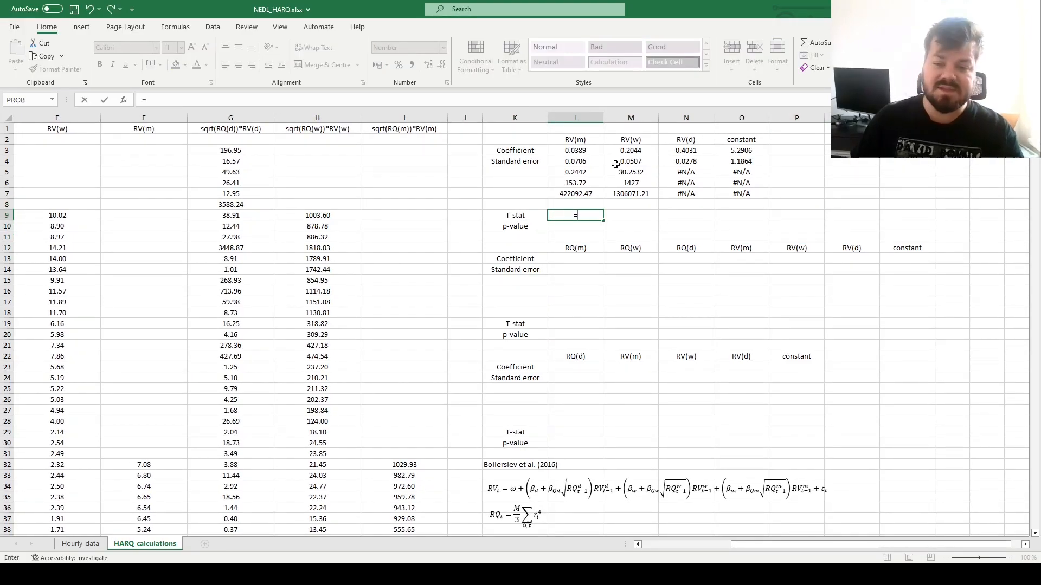
click(569, 149)
text(/)
click(569, 159)
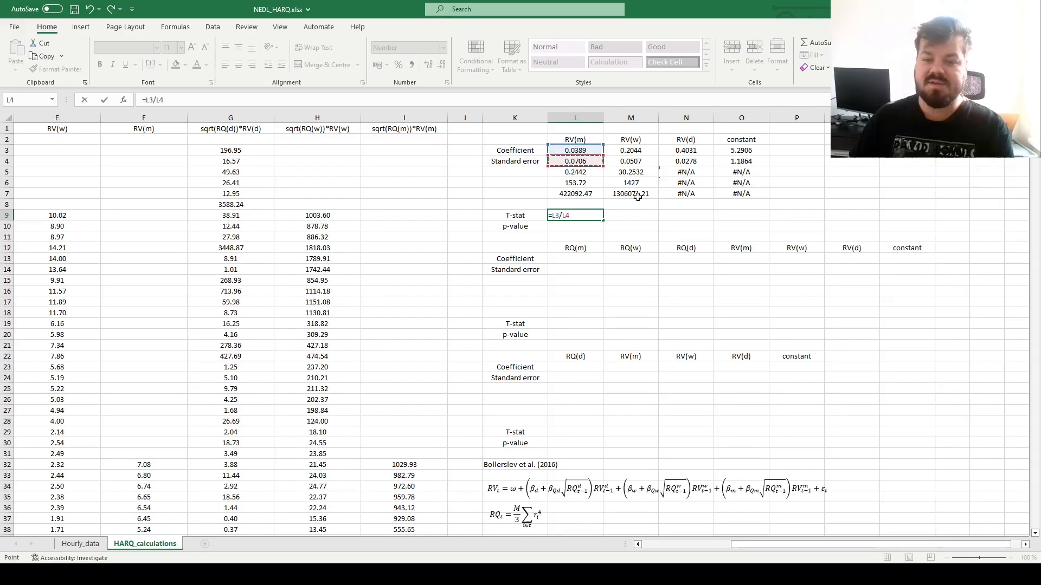
key(Return)
click(588, 216)
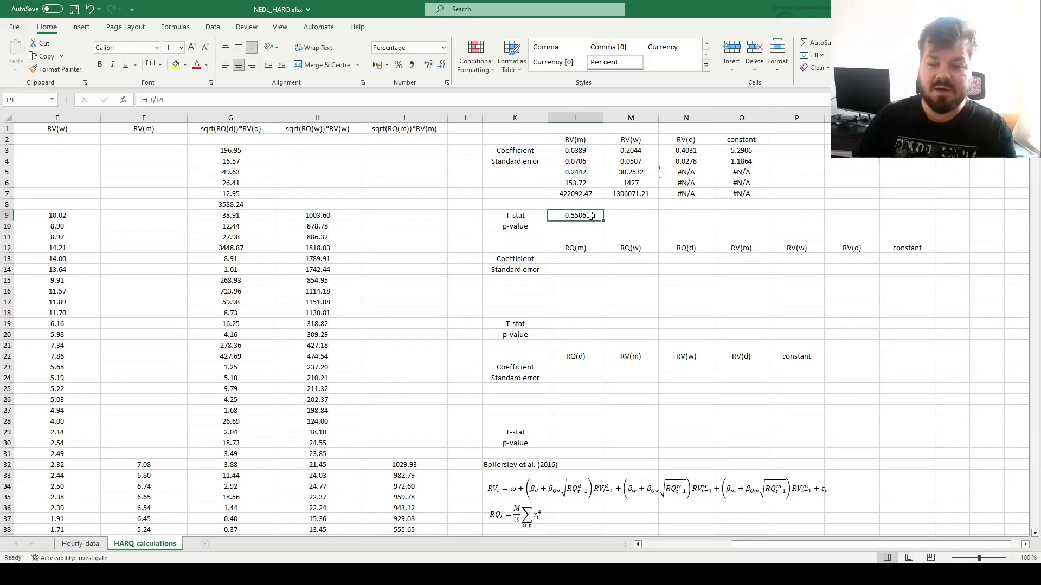
drag(603, 220, 750, 220)
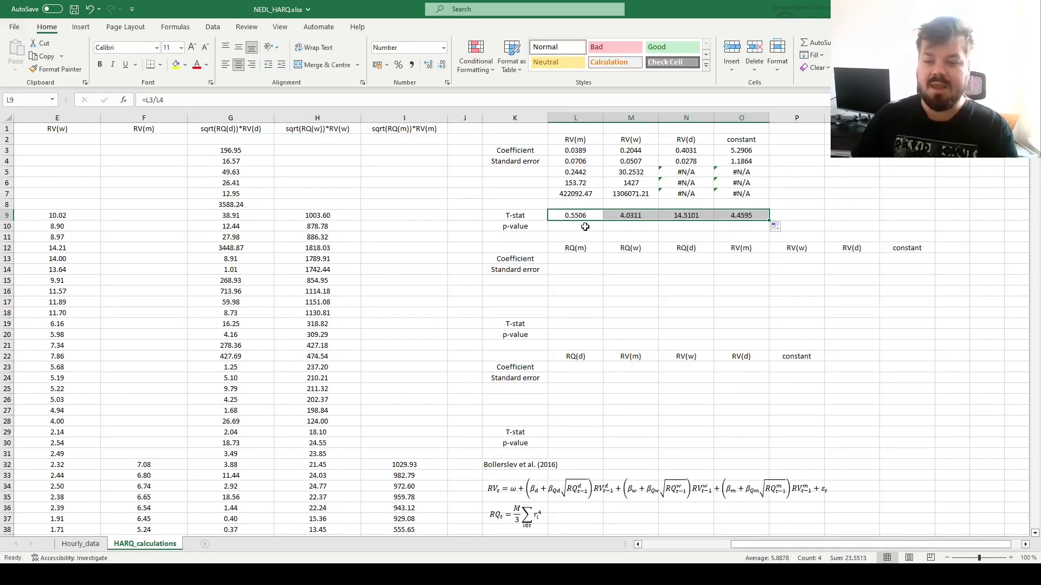
- Compute the two-tailed p-value in L10 as =T.DIST.2T(ABS(L9),$M6) and fill it across to O10
click(582, 224)
text(=T.)
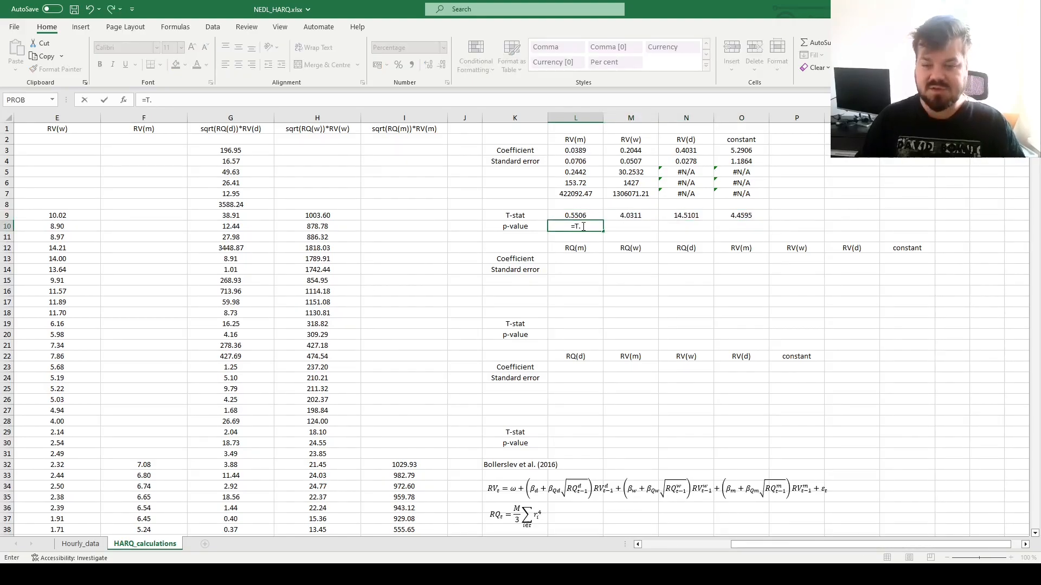
text(DIST.2T()
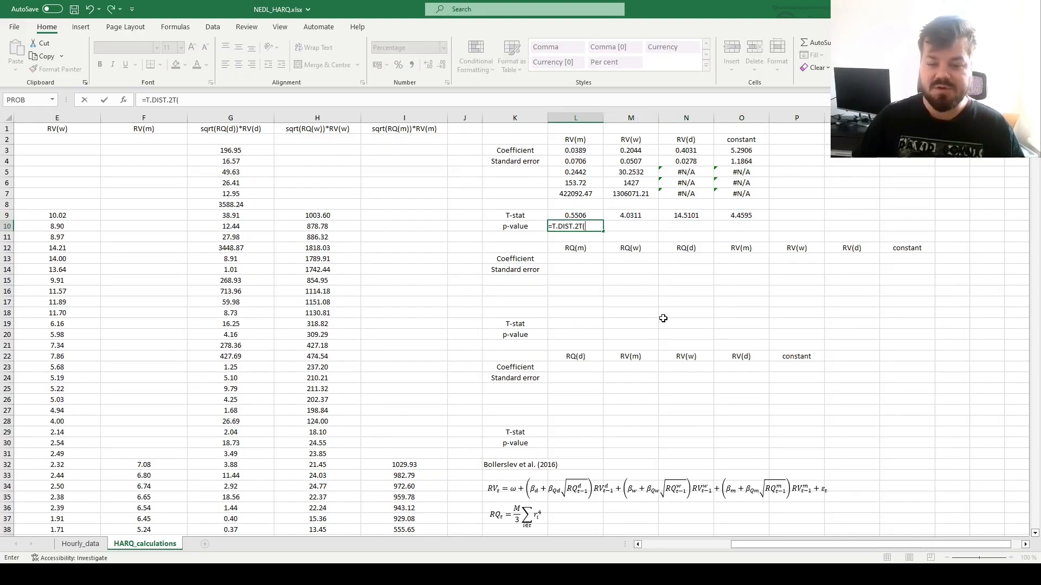
text(ABS()
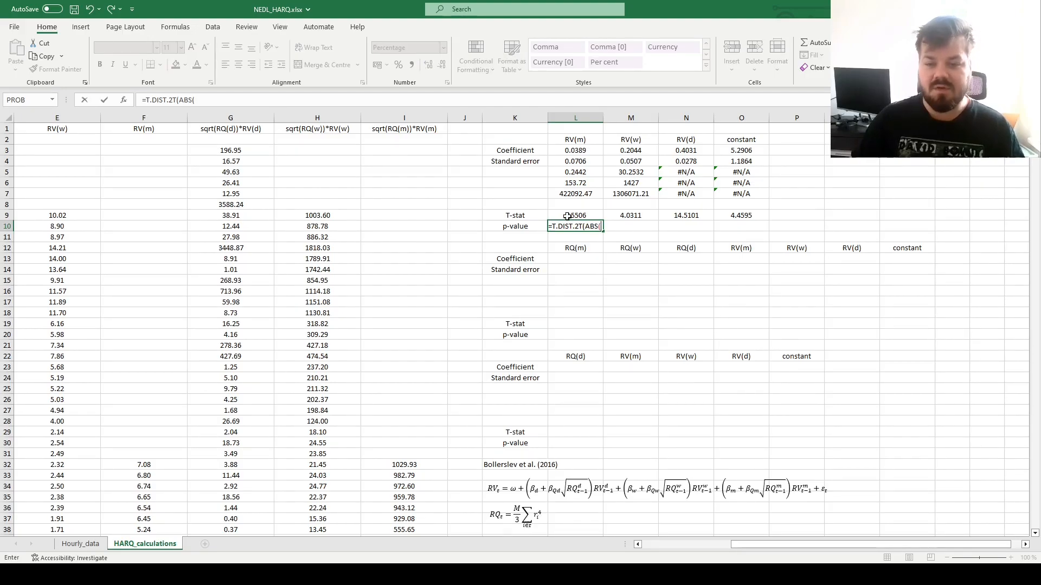
click(567, 216)
text(),)
click(634, 183)
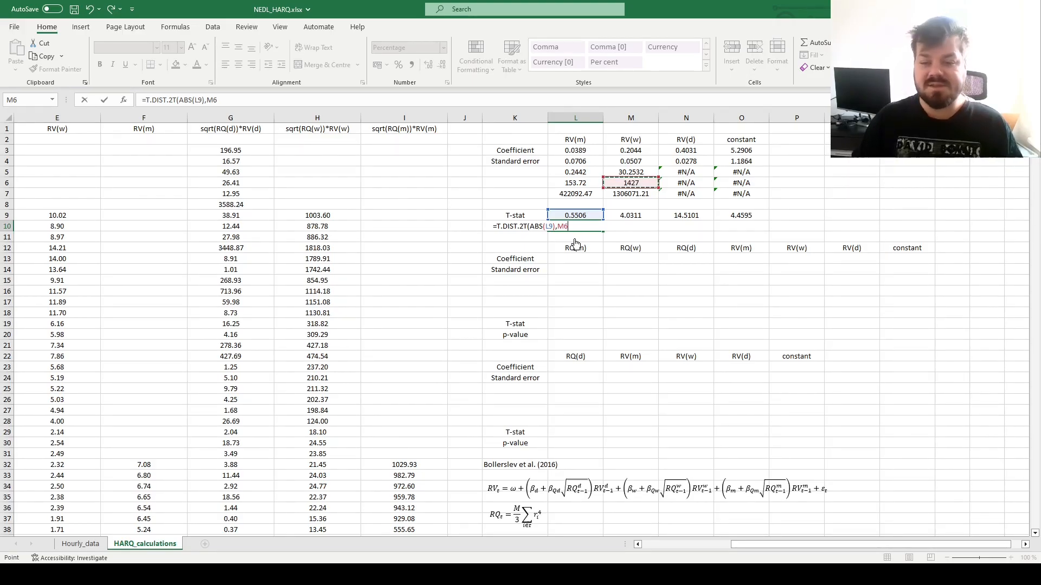
key(F4)
key(F4)
key(F4)
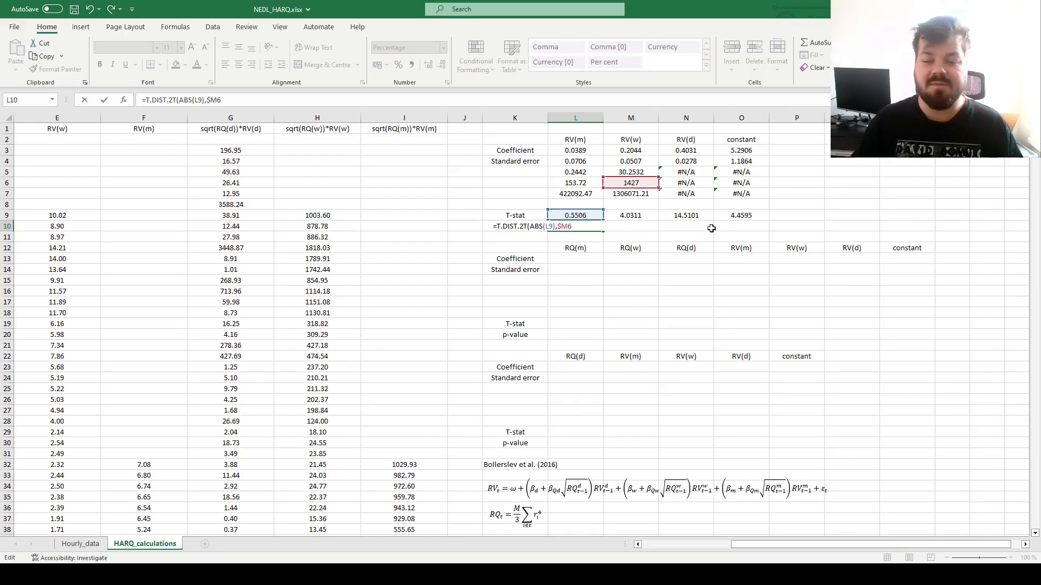
key(ctrl+Return)
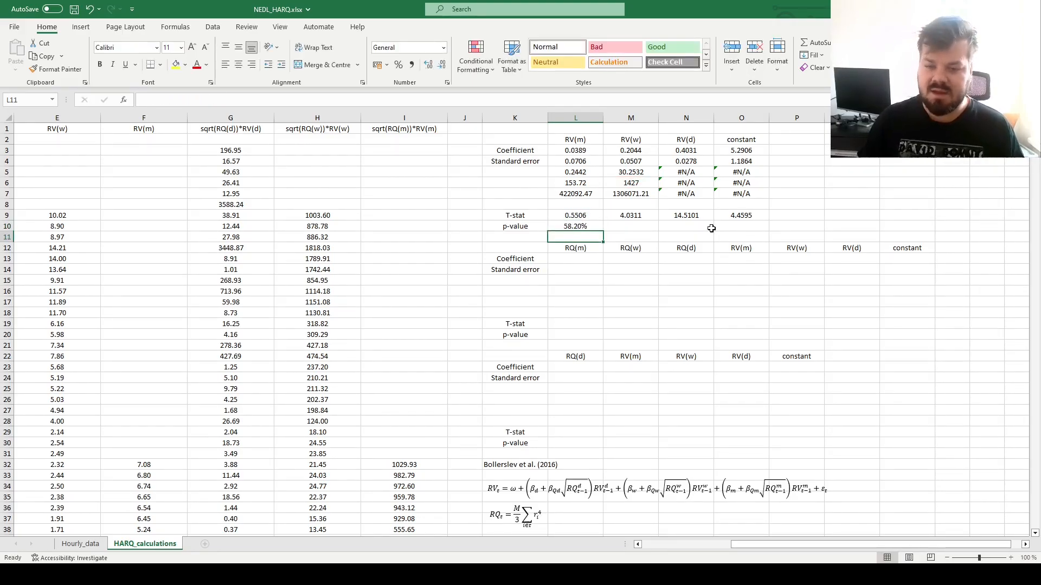
drag(606, 231, 770, 231)
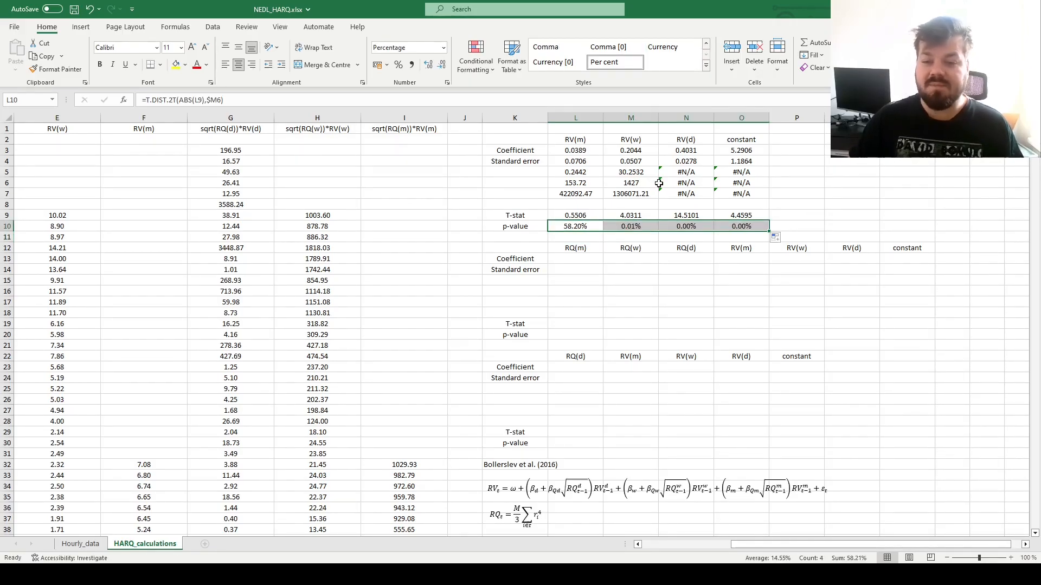
- Examine the first regression's coefficients, T-stats and p-values alongside the RV terms of the Bollerslev et al. (2016) equation
drag(630, 140, 685, 140)
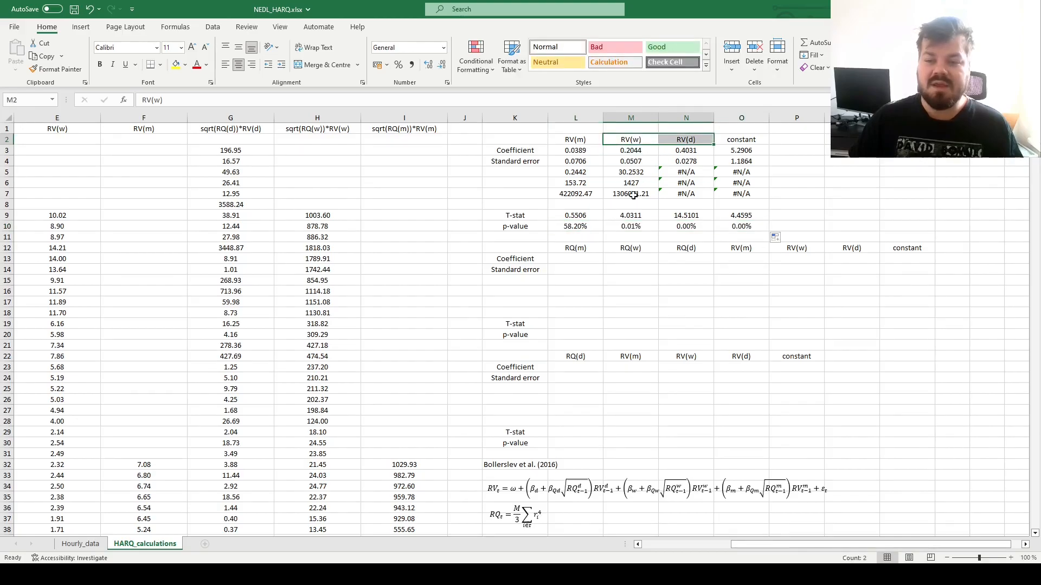
drag(631, 215, 680, 216)
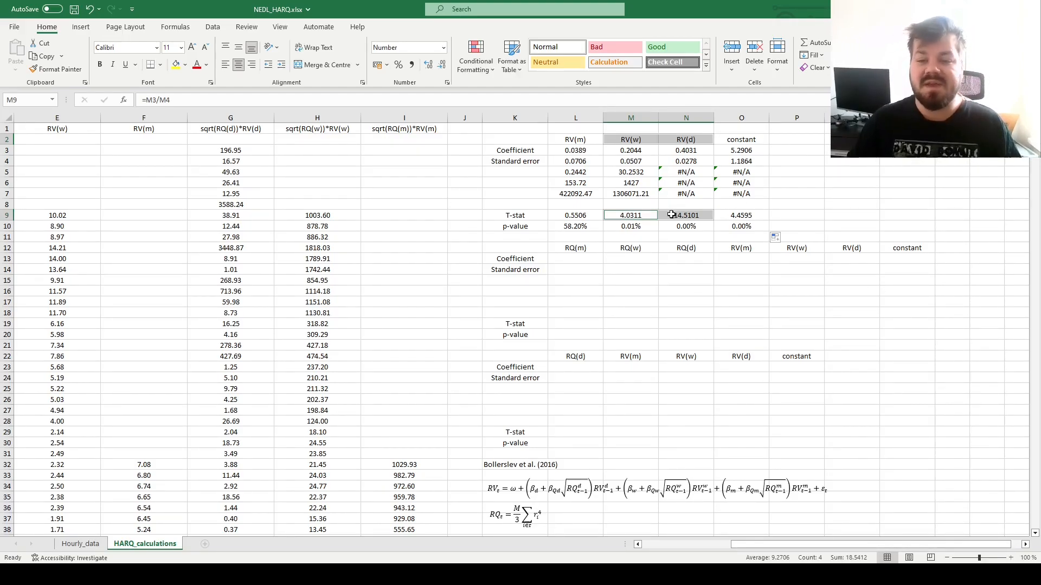
drag(645, 230, 684, 226)
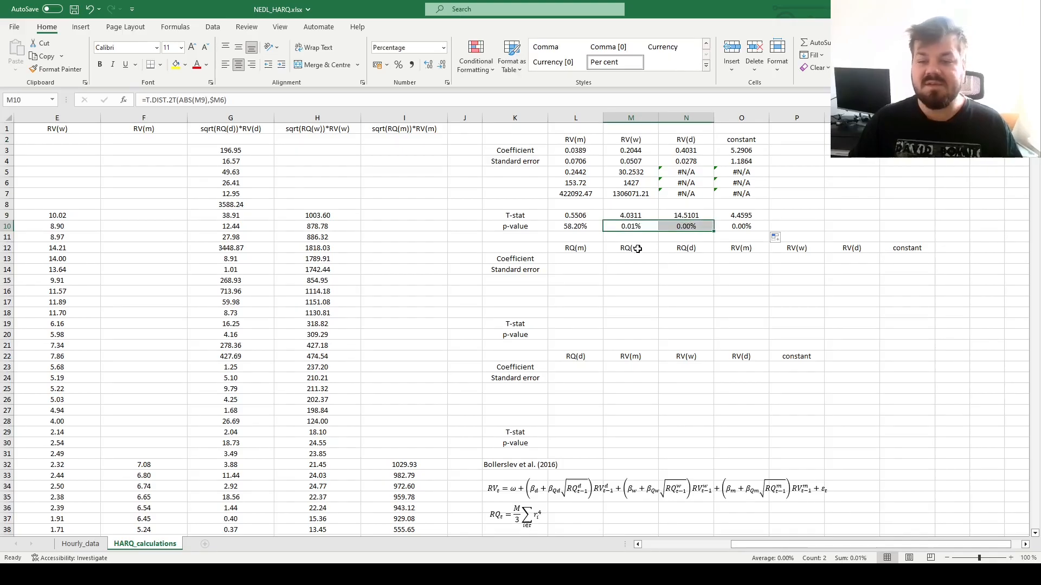
click(576, 216)
click(580, 225)
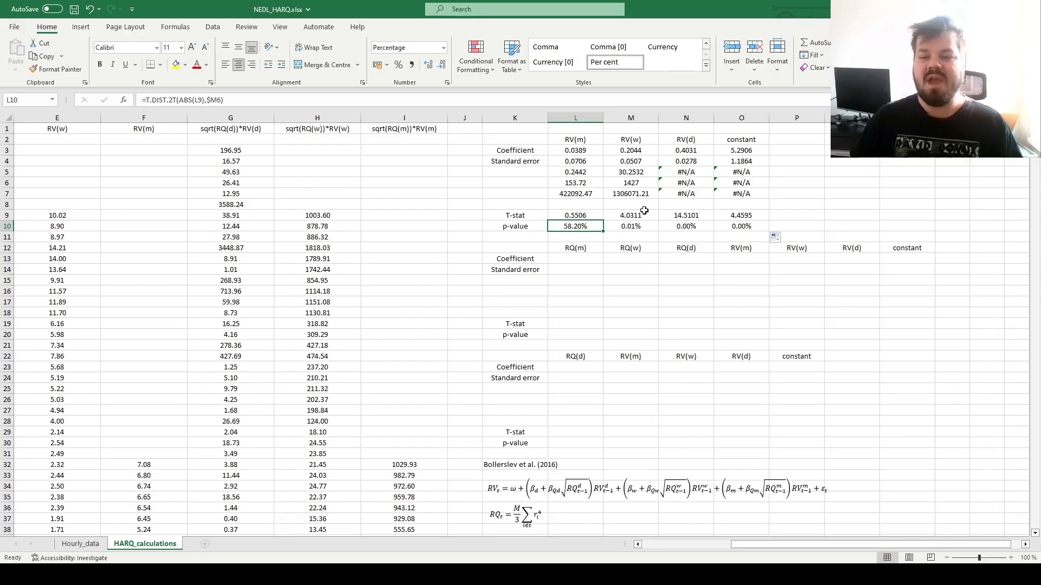
drag(581, 149, 750, 228)
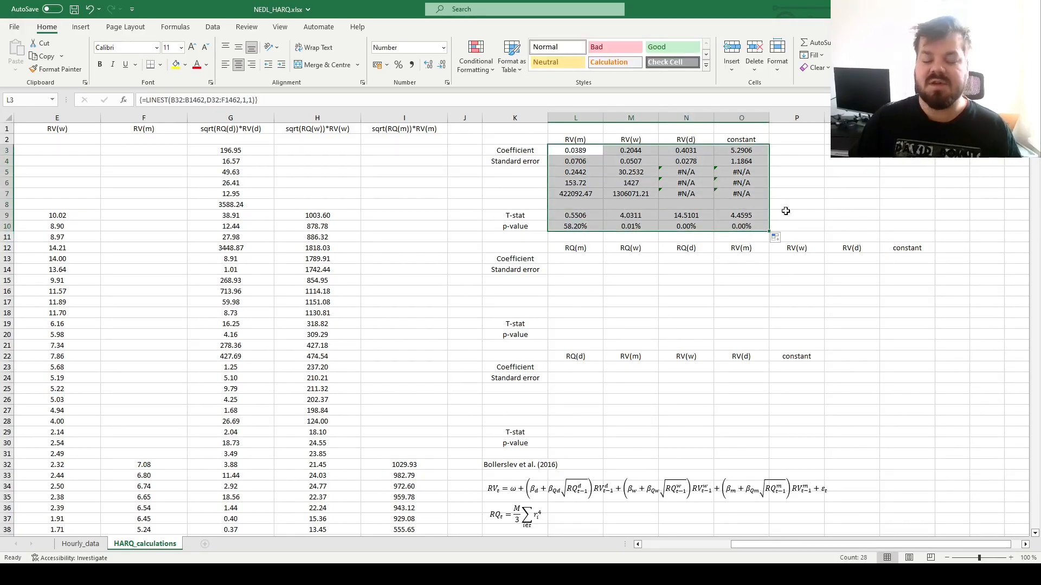
click(741, 226)
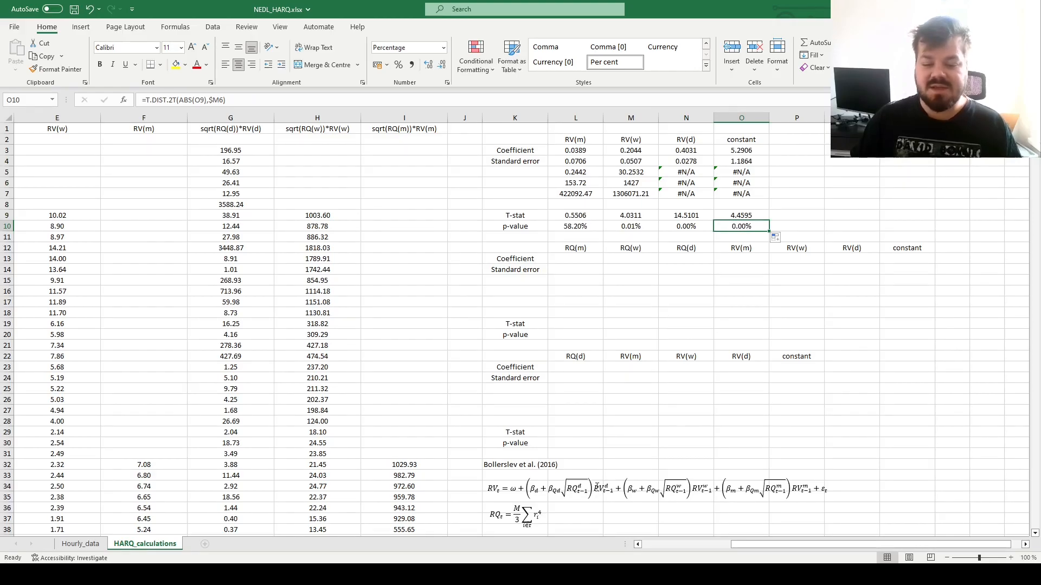
click(597, 488)
click(696, 490)
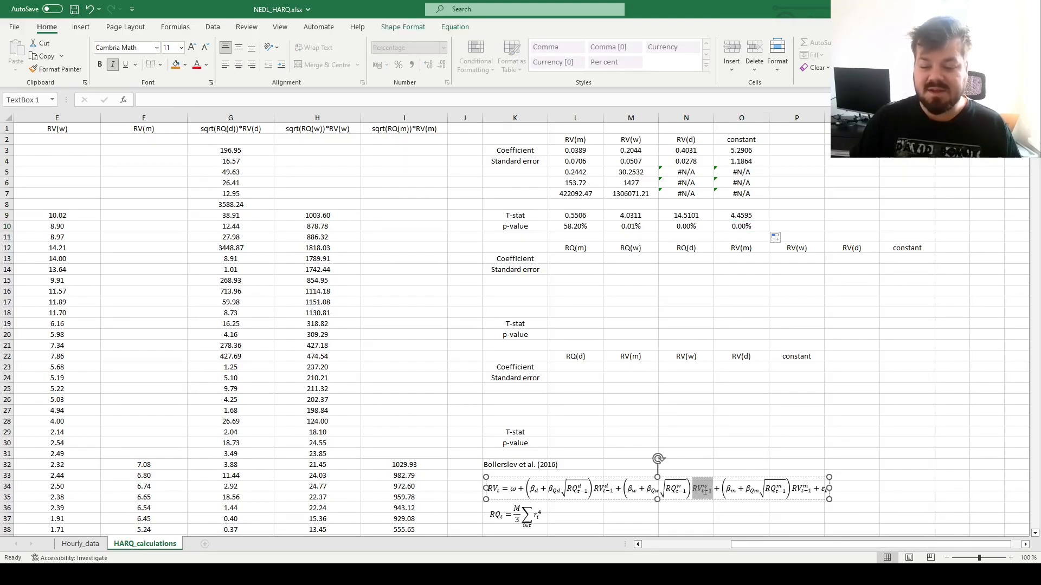
click(595, 219)
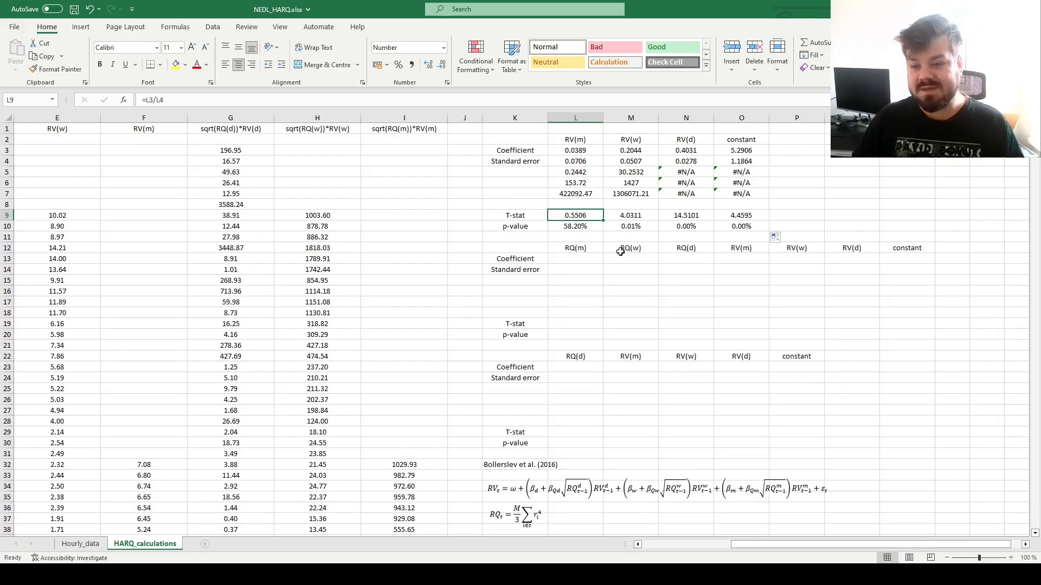
- Compare the second regression table's daily, weekly and monthly RQ and RV headers with the square-root RQ terms in the model equation
click(570, 486)
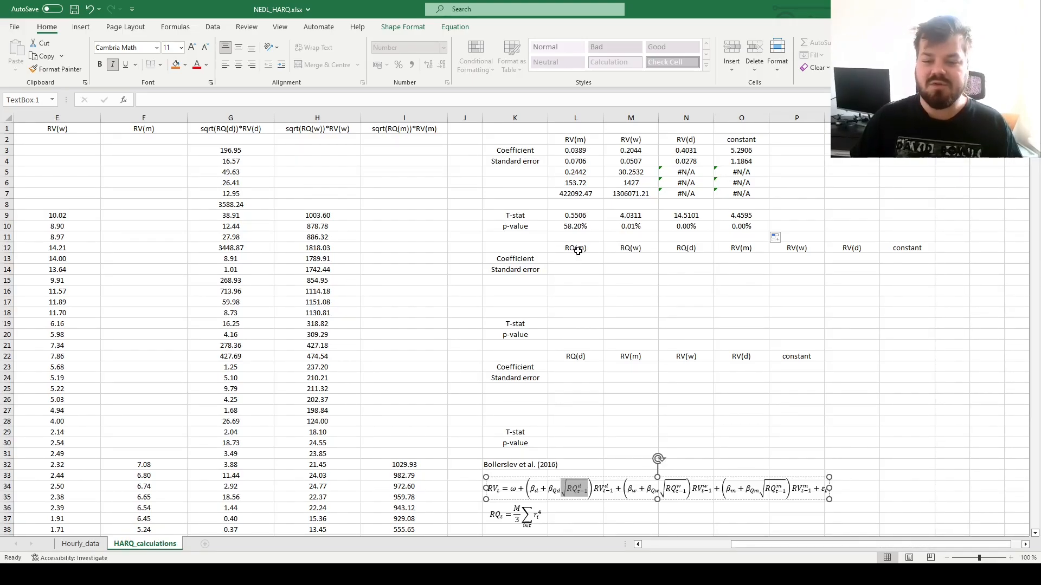
drag(576, 250, 678, 248)
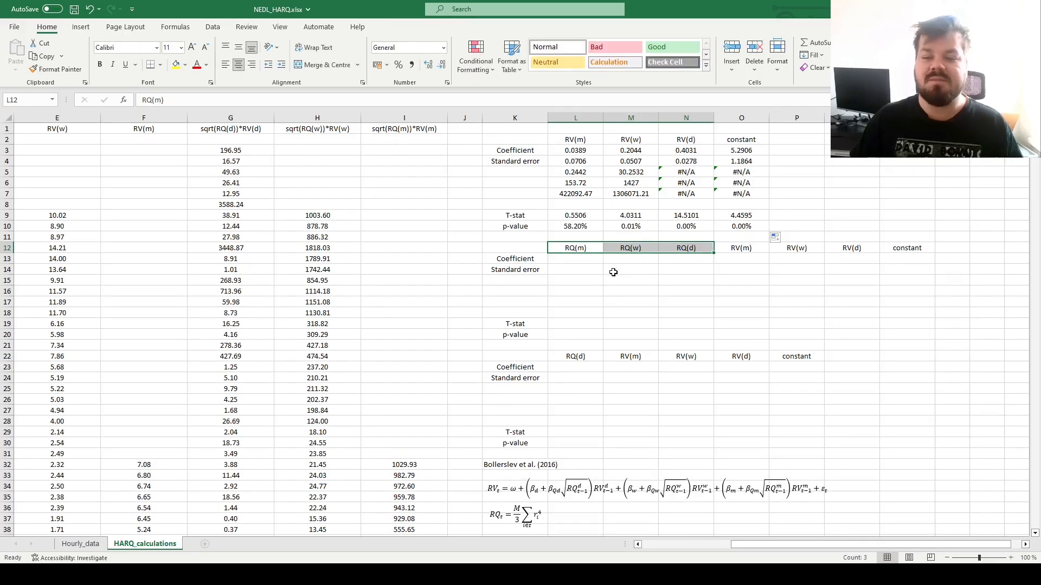
click(684, 249)
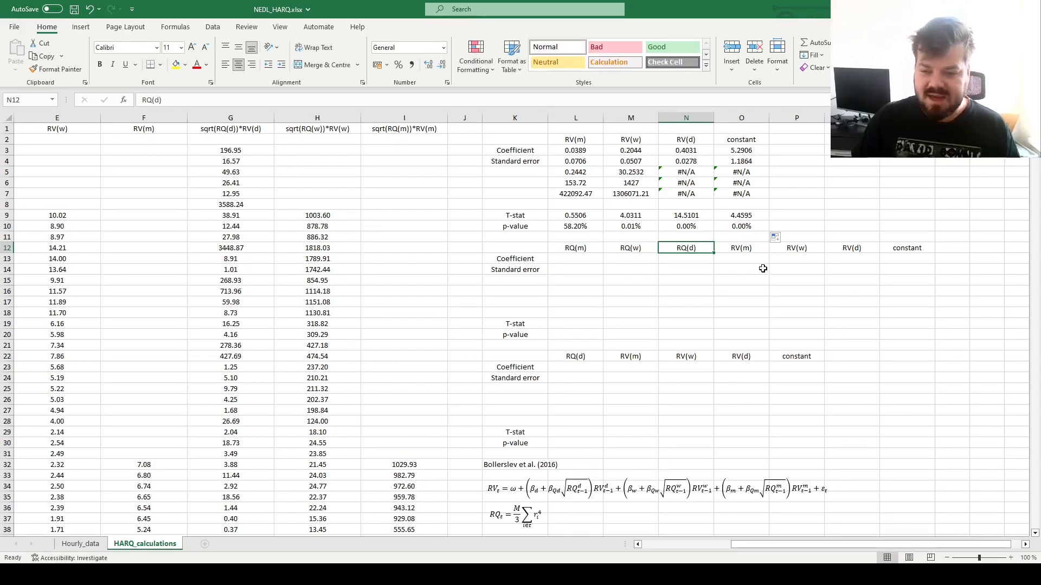
ctrl+click(847, 249)
click(629, 249)
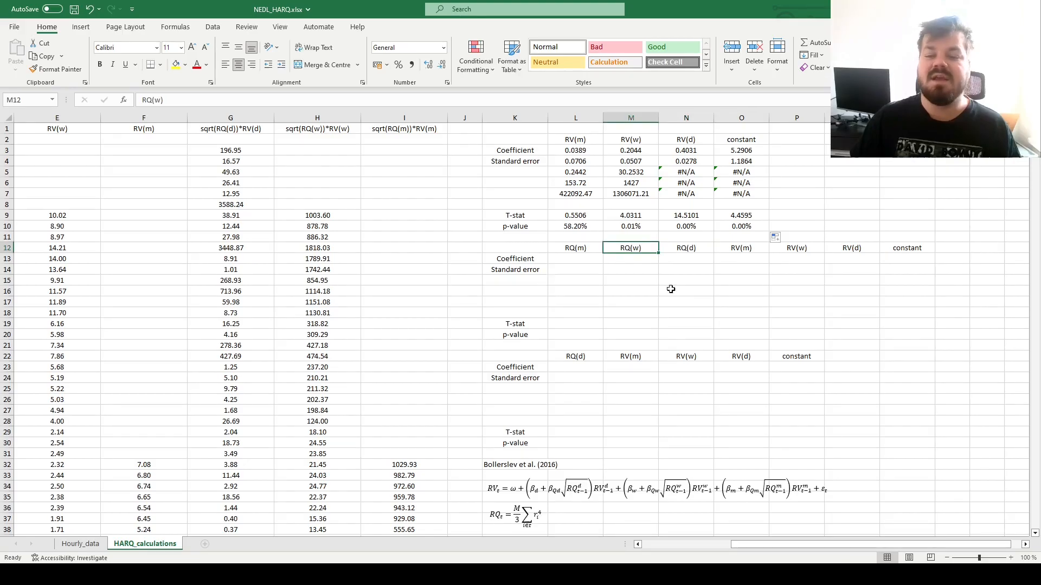
ctrl+click(798, 249)
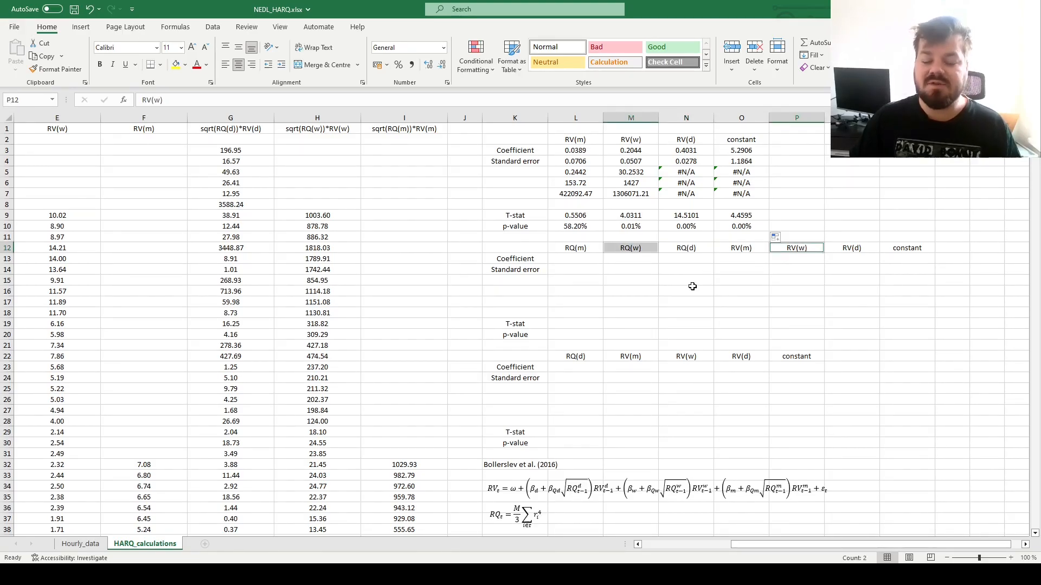
click(569, 247)
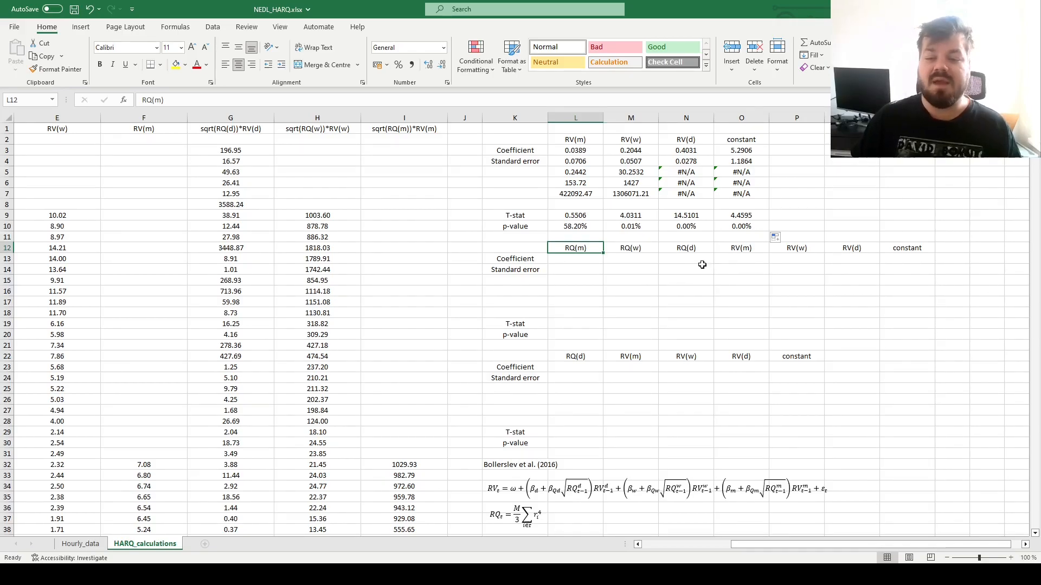
ctrl+click(743, 248)
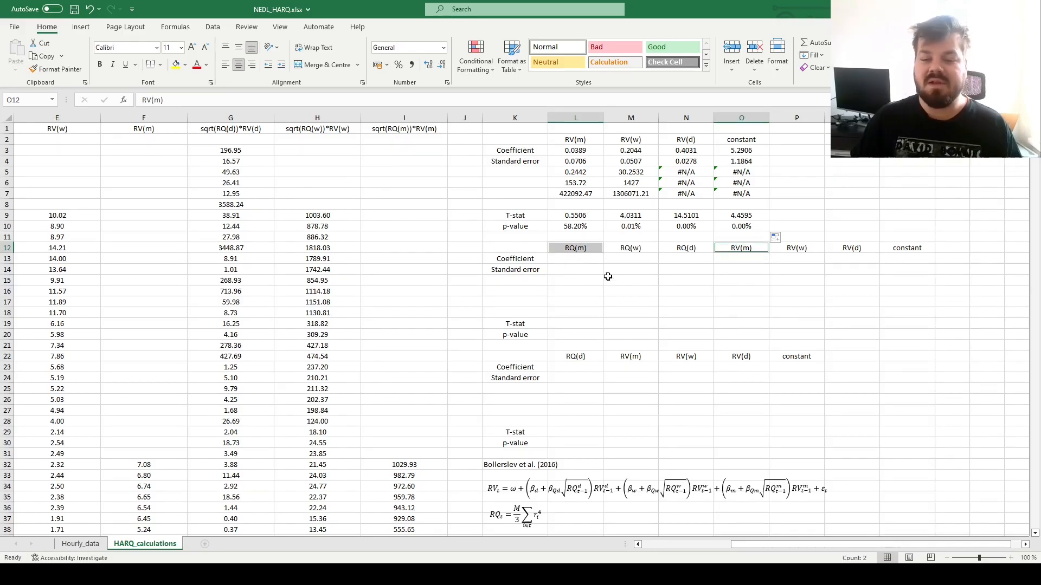
- Start a LINEST array formula in L13:R17 of the second regression table with the RV values B32:B1462 as the dependent variable
drag(569, 261, 916, 298)
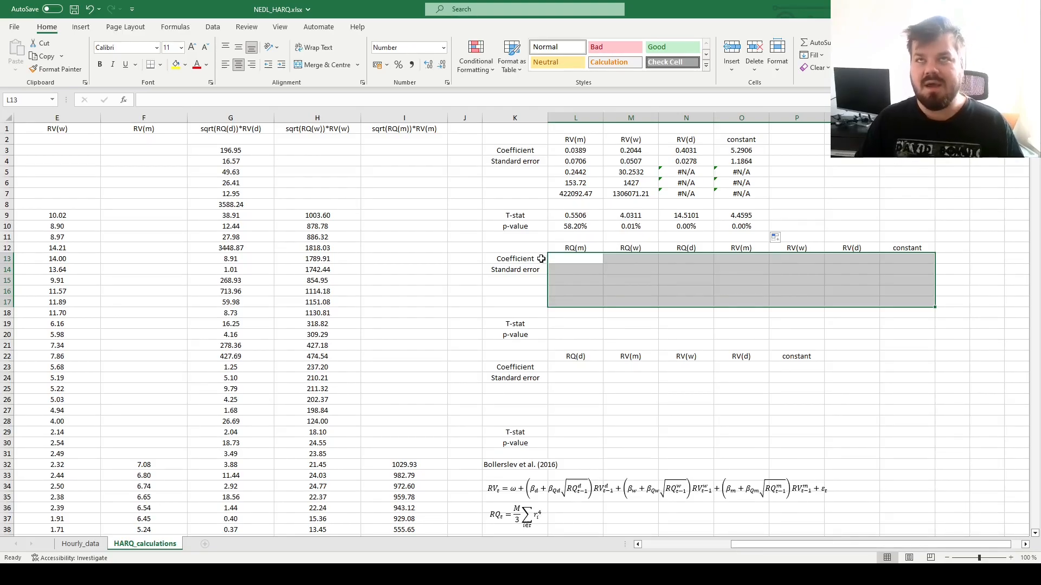
text(=LINEST()
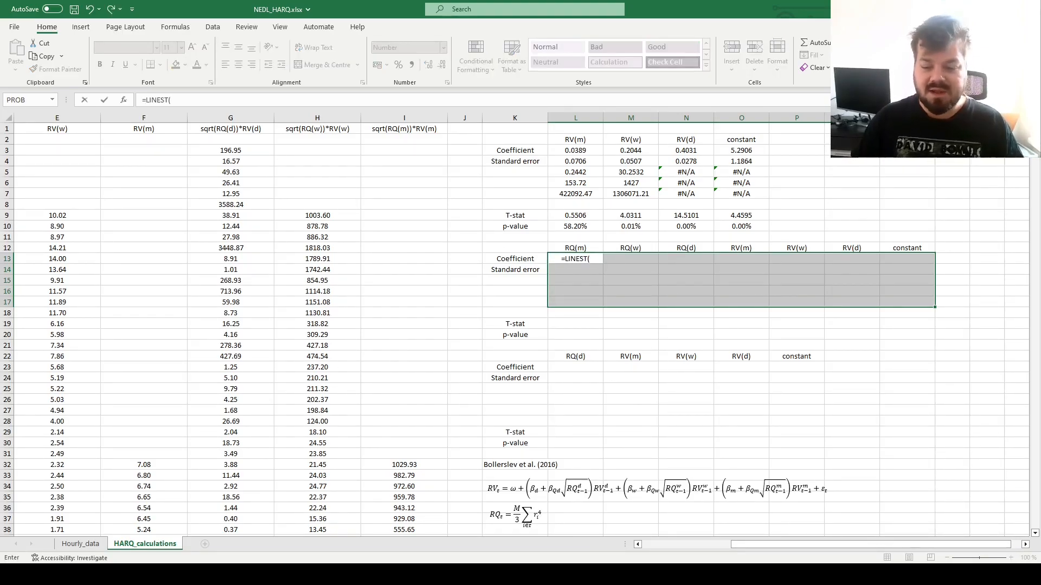
drag(819, 544, 729, 544)
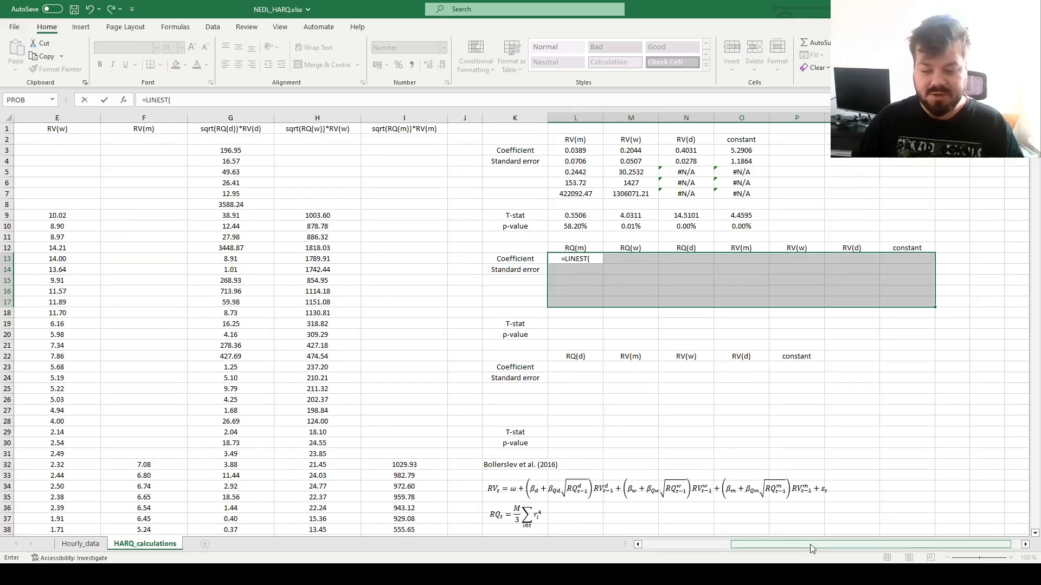
scroll(277, 396, down, 2)
click(102, 401)
key(ctrl+shift+Down)
text(,)
- Complete the second regression's LINEST array formula with D32:I1462 as the regressors and both the constant and statistics arguments set to 1
click(415, 388)
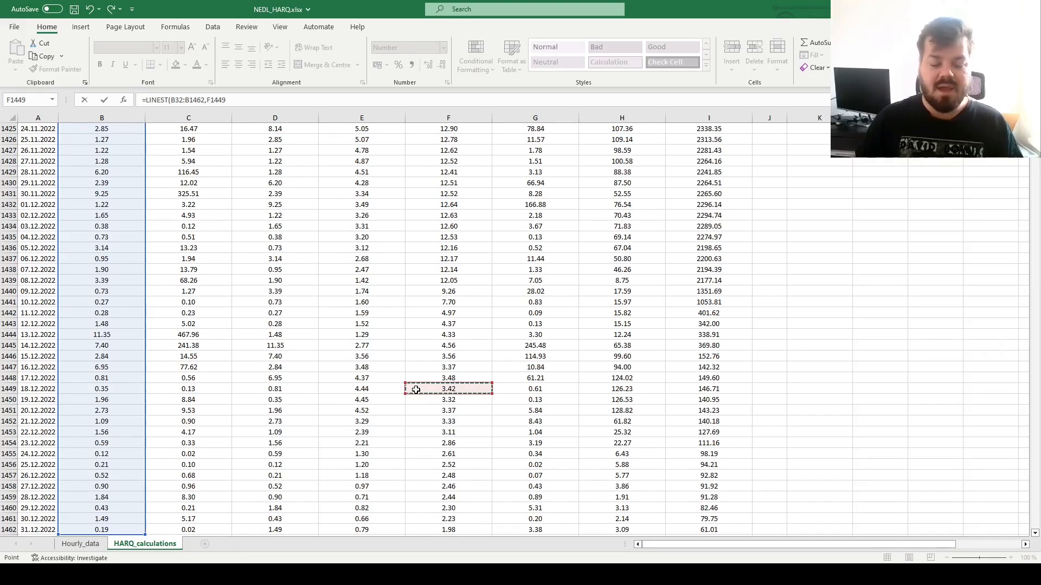
key(ctrl+Up)
drag(267, 232, 704, 239)
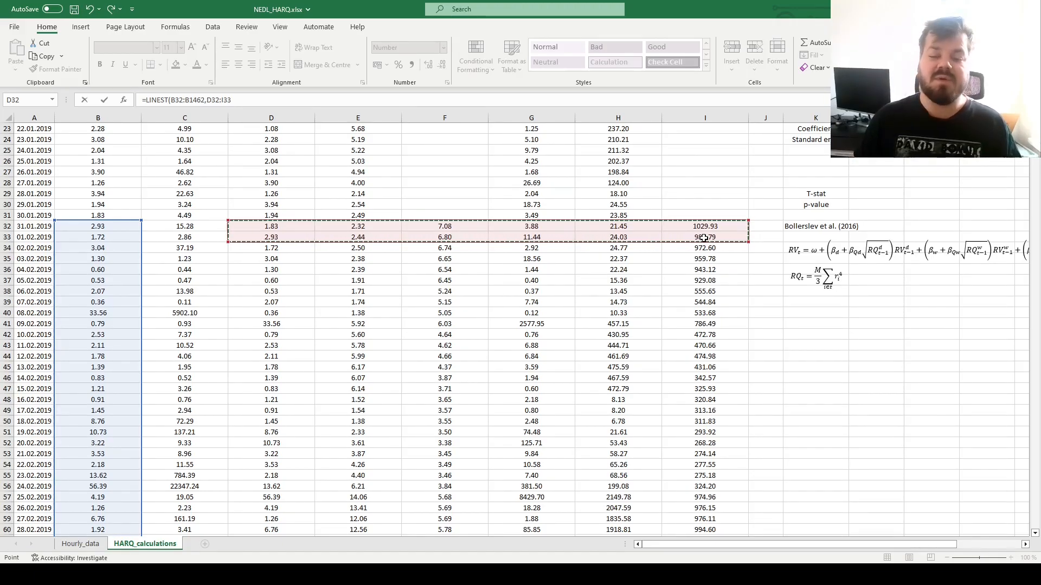
key(ctrl+shift+Down)
scroll(733, 266, down, 4)
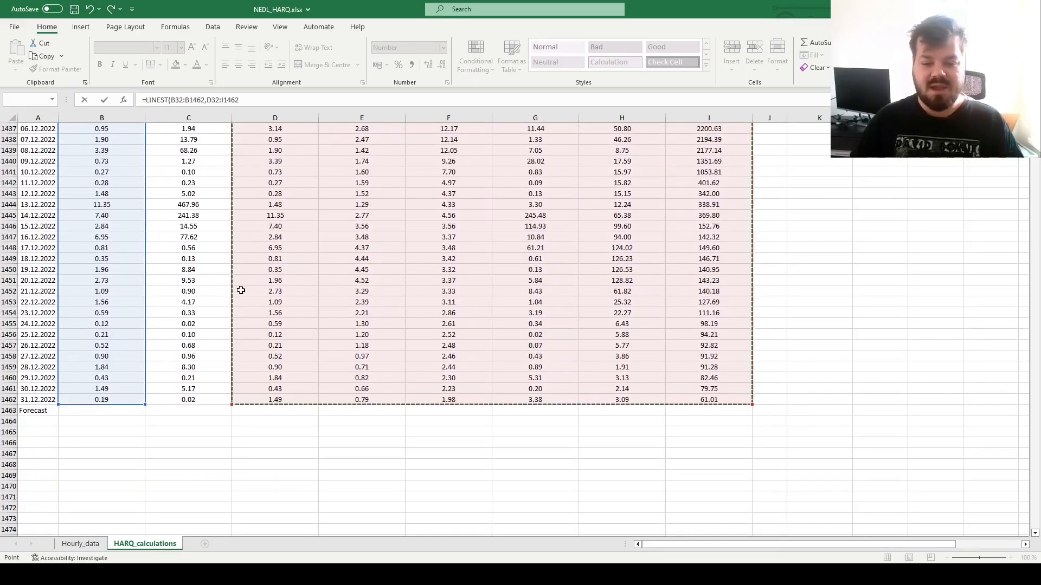
text(,1,1)
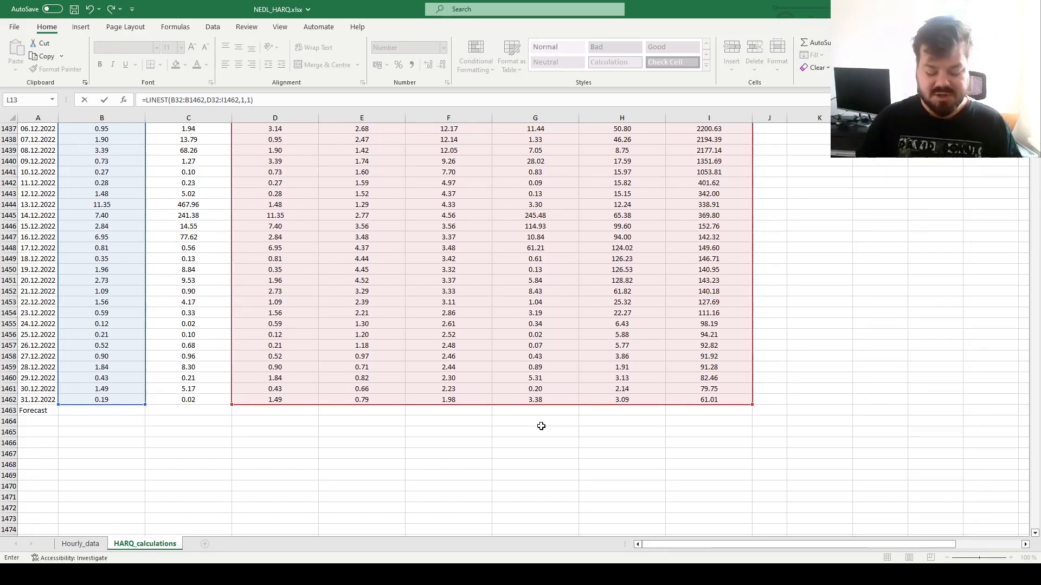
key(ctrl+shift+Return)
key(ctrl+BackSpace)
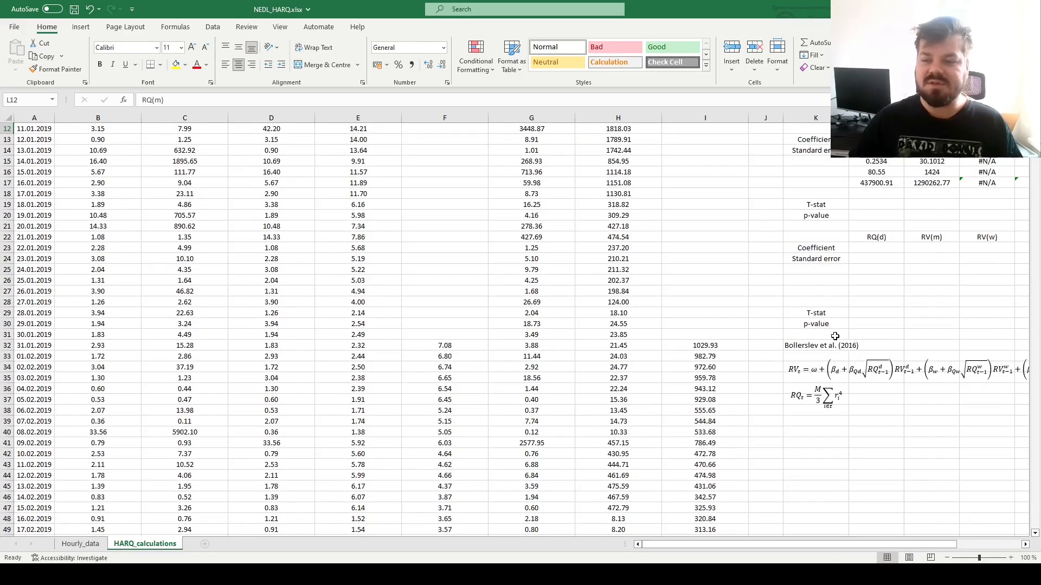
- Copy the T-stat and p-value formulas from L9:L10 to L19:L20 and fill them across to column R
scroll(541, 427, up, 2)
drag(628, 258, 937, 324)
scroll(807, 291, up, 1)
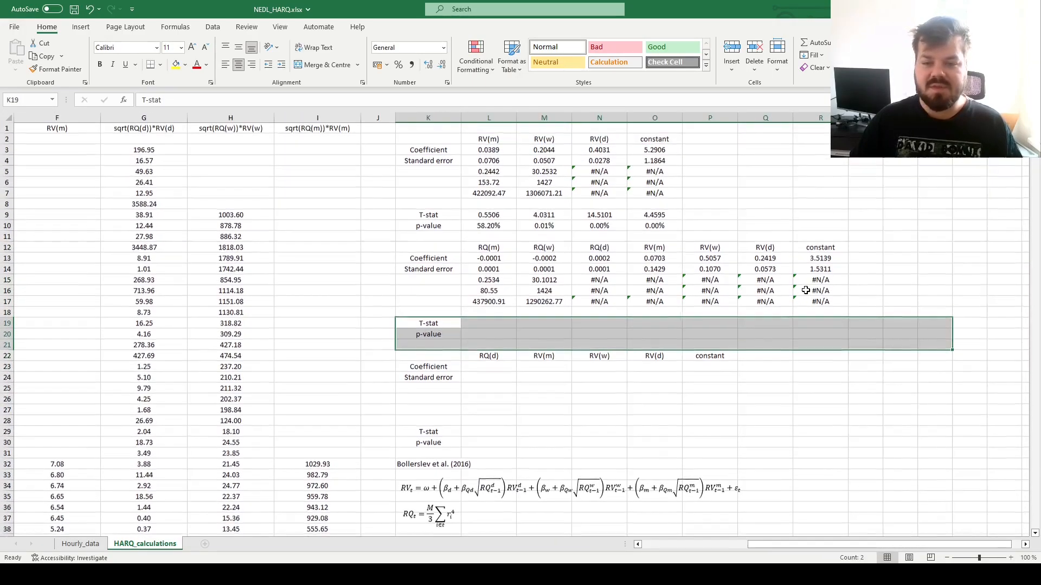
mouse_move(487, 215)
mouse_down()
mouse_move(645, 225)
mouse_move(496, 226)
mouse_up()
key(ctrl+c)
click(500, 324)
key(ctrl+v)
key(Escape)
drag(518, 340, 848, 340)
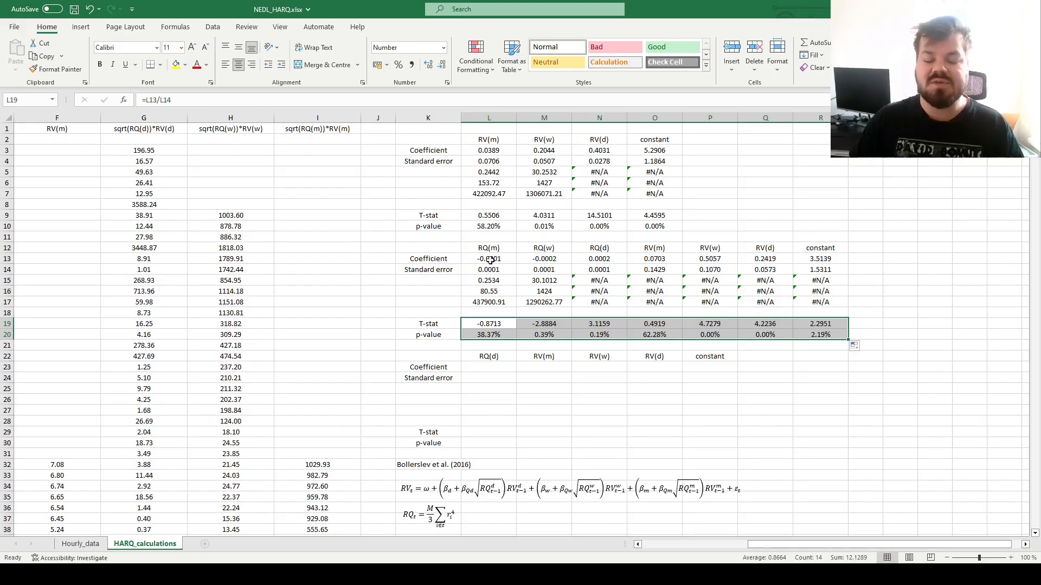
- Examine the T-stats and p-values of the weekly and daily RQ and RV terms in the second regression
click(842, 369)
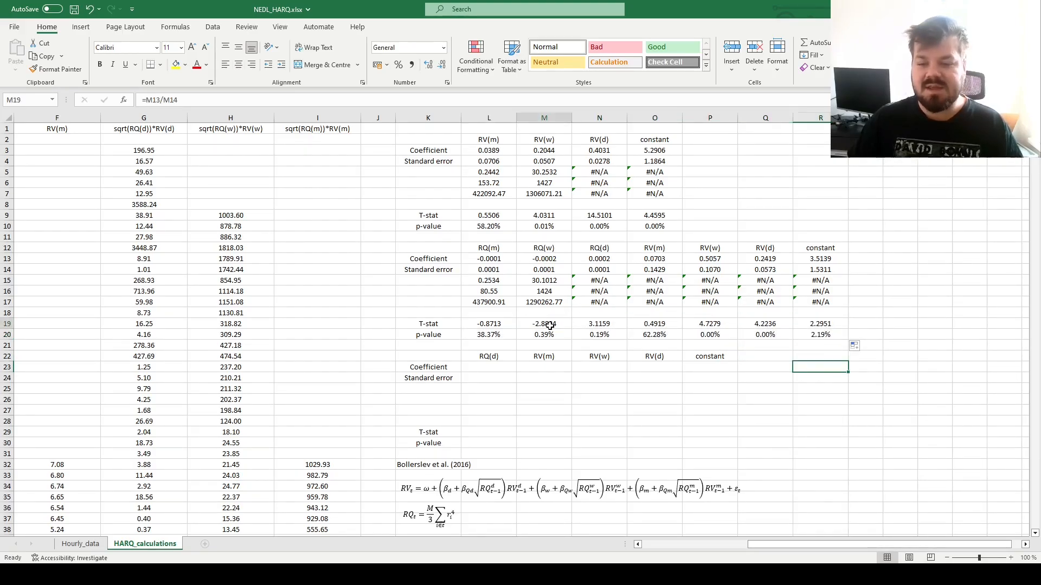
drag(548, 325, 604, 334)
drag(544, 248, 597, 249)
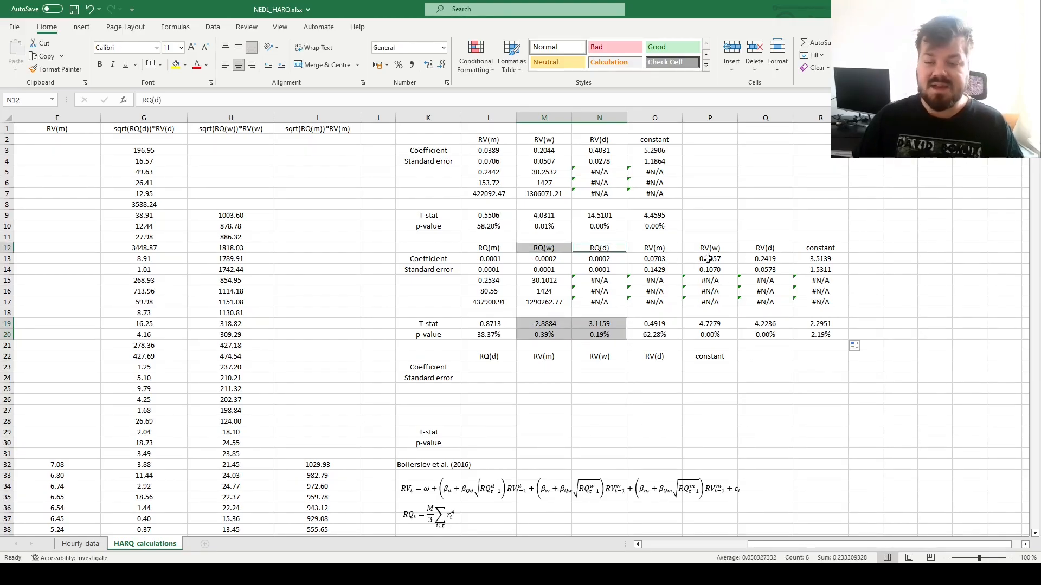
drag(705, 313, 776, 331)
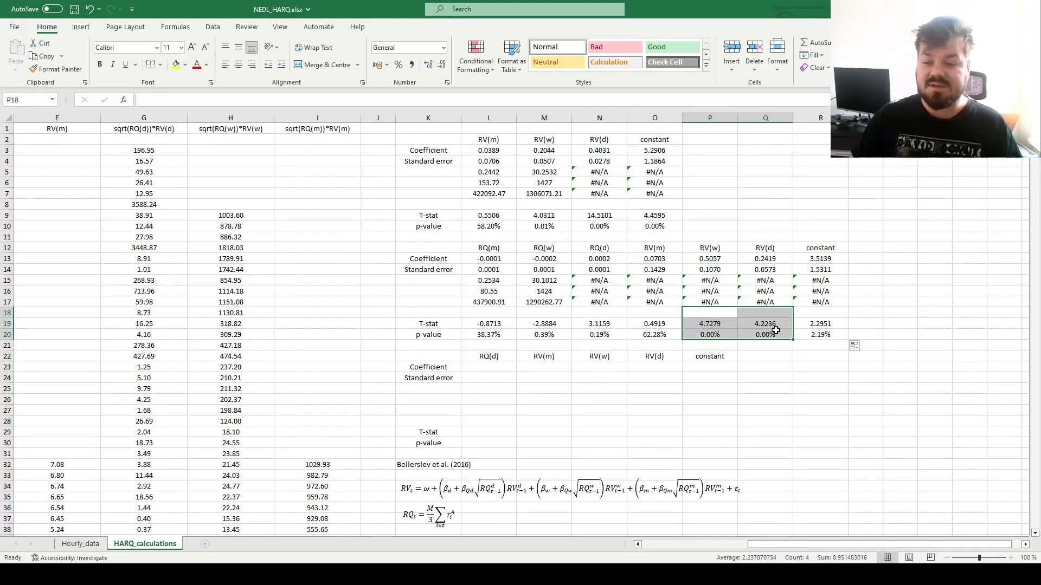
click(774, 325)
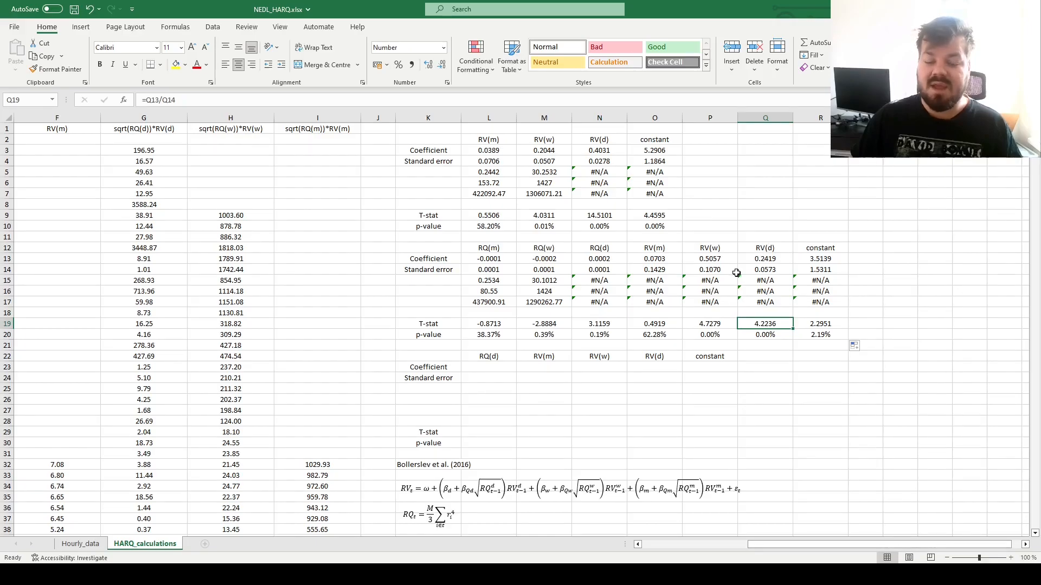
drag(705, 248, 753, 249)
drag(708, 325, 747, 333)
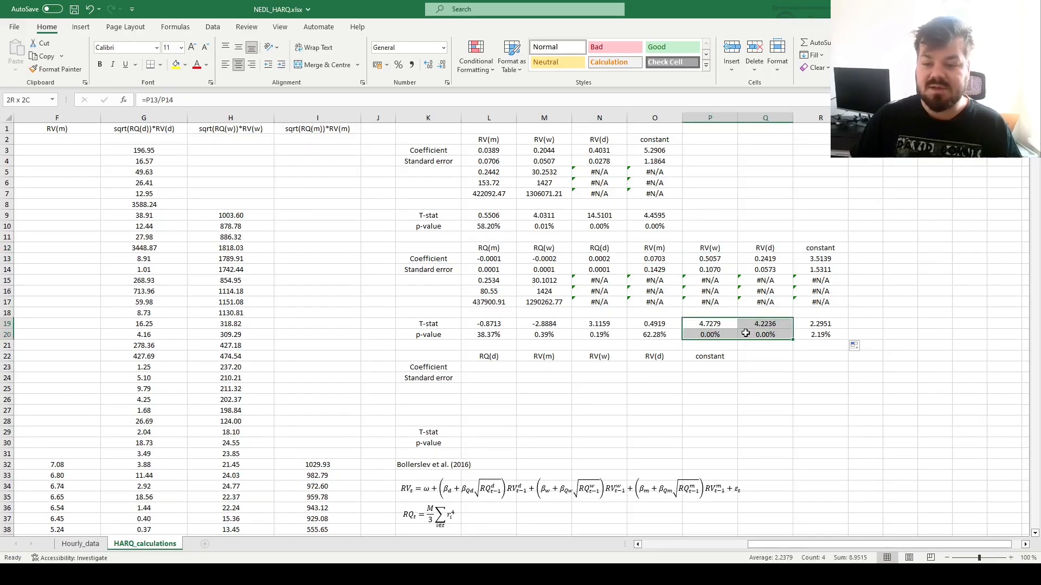
ctrl+drag(715, 261, 763, 251)
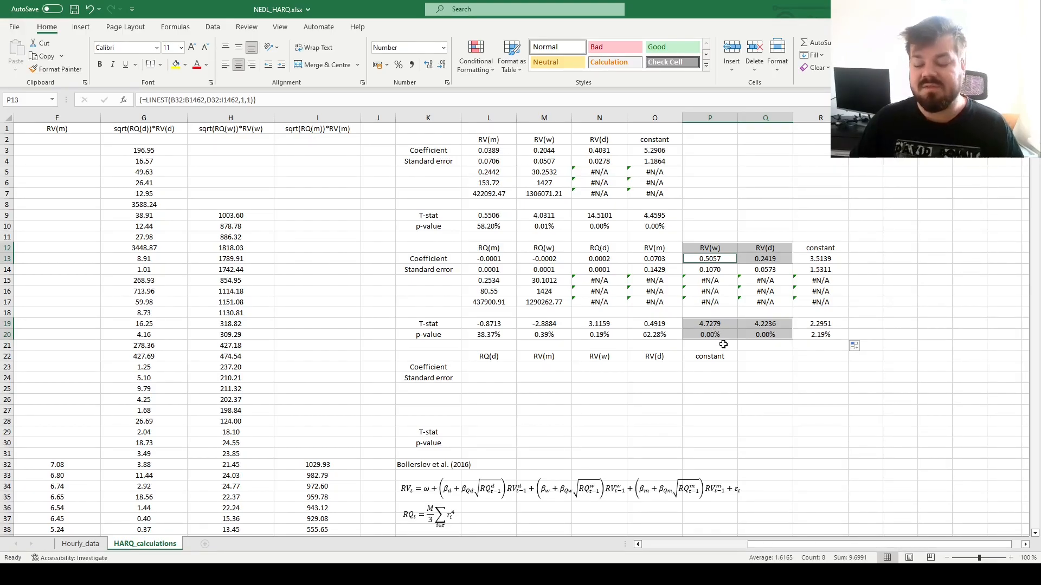
- Compare the weekly and daily RV coefficients of the second regression with those of the first regression
click(726, 257)
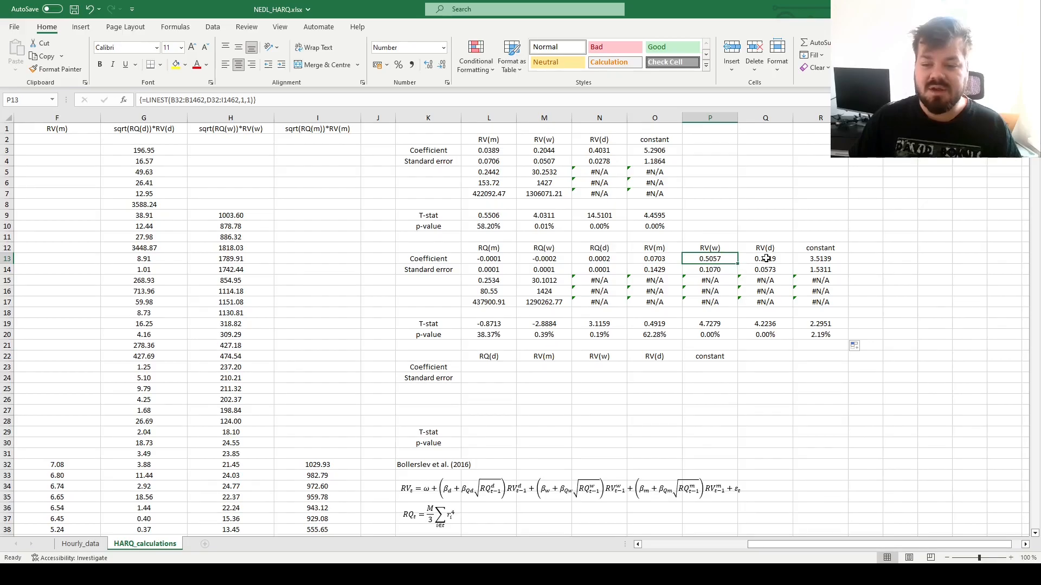
drag(759, 259, 696, 260)
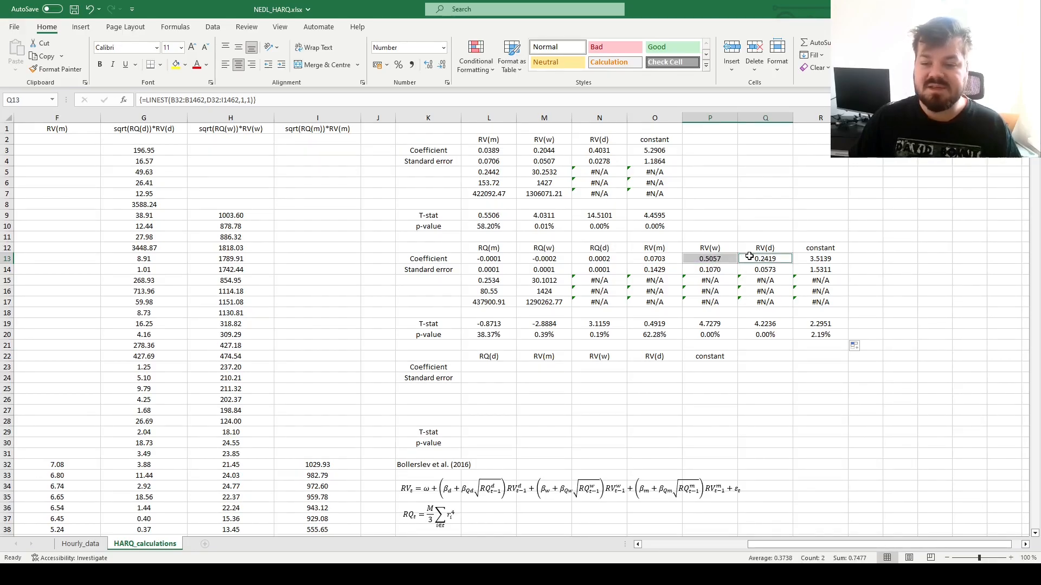
drag(542, 150, 594, 152)
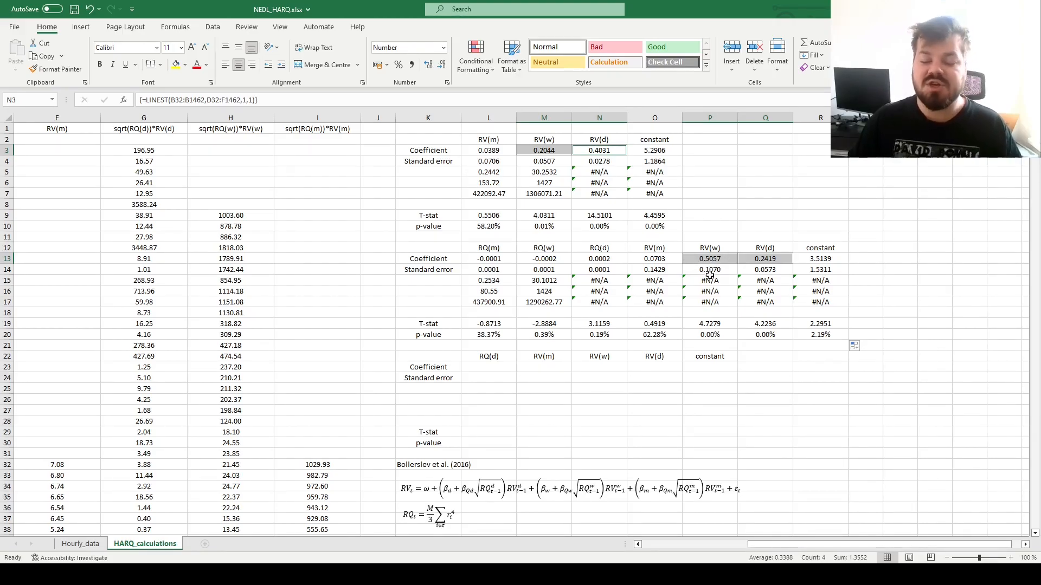
click(603, 152)
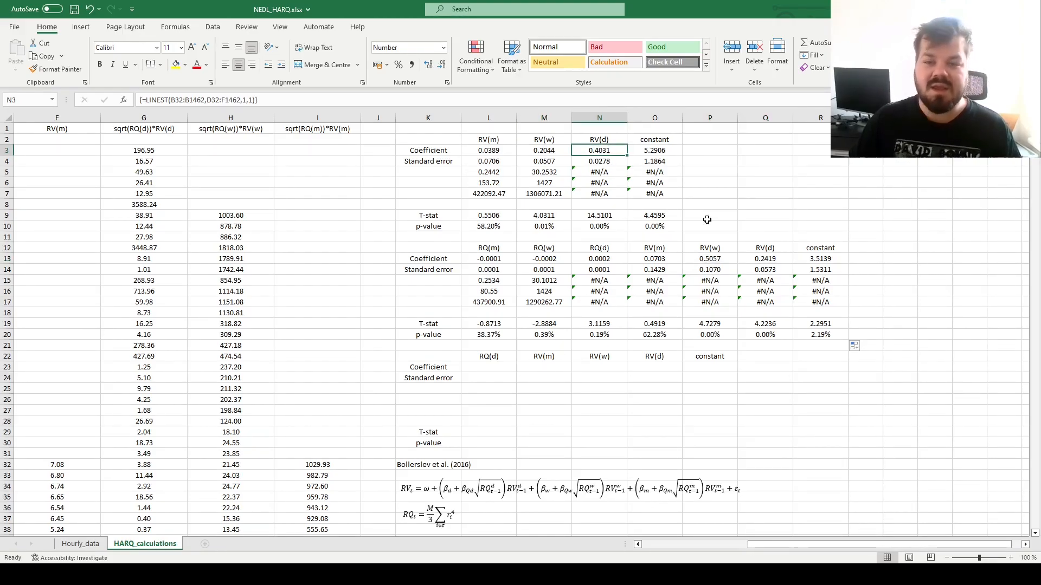
ctrl+click(766, 257)
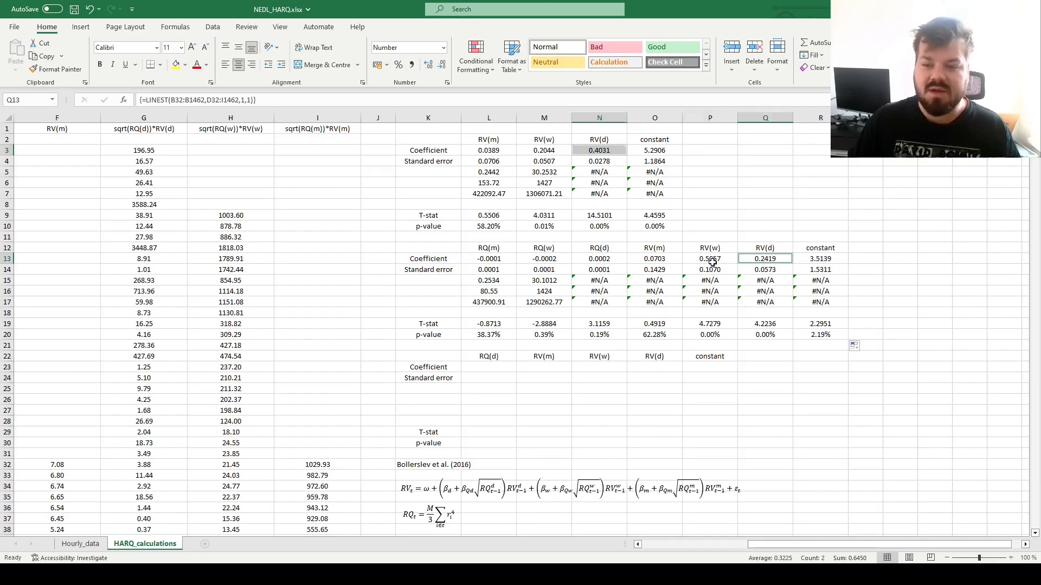
click(710, 259)
ctrl+click(545, 149)
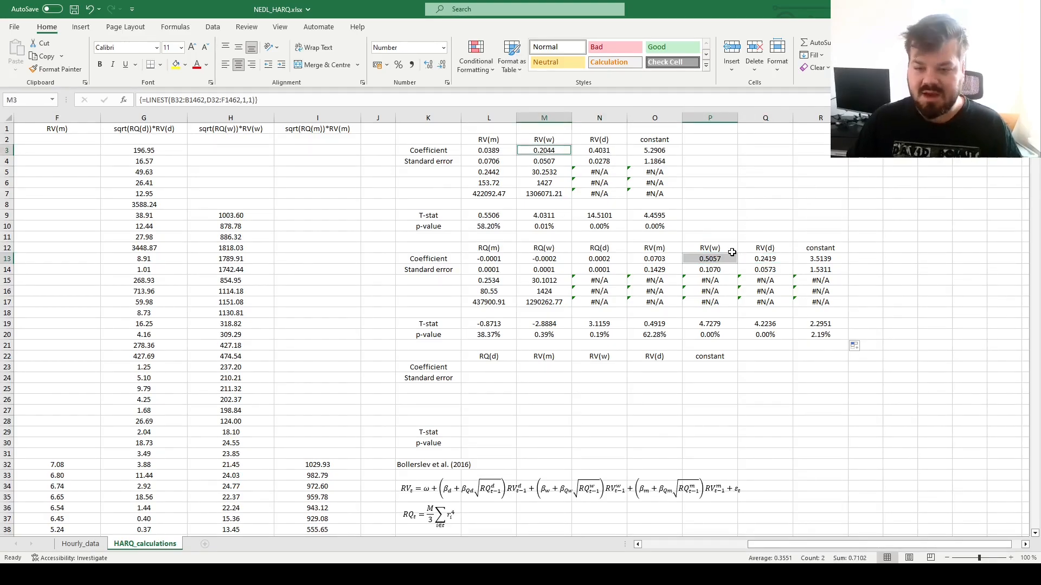
- Check the RQ(w) and RQ(d) coefficients against their T-stats and p-values in the second regression
drag(547, 258, 596, 259)
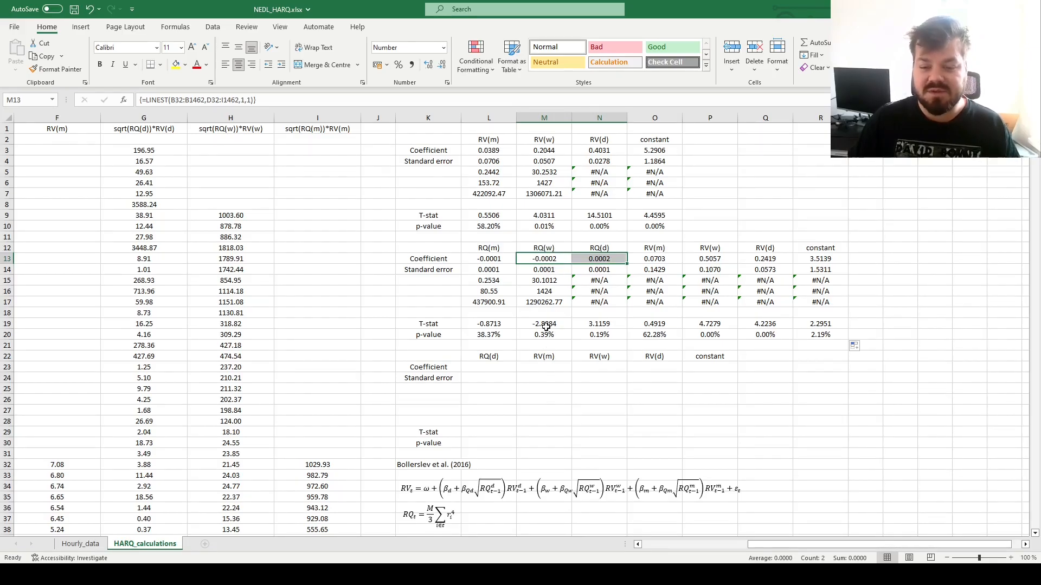
drag(545, 325, 597, 335)
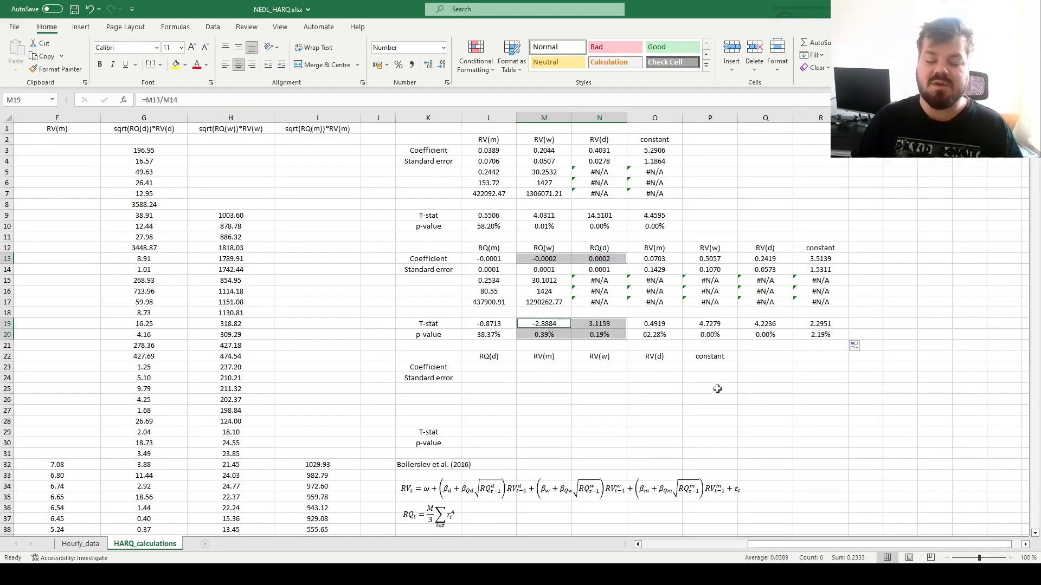
drag(554, 324, 588, 335)
- Examine the monthly RQ and RV columns of the second regression and compare RV(m) with the first regression
drag(484, 245, 500, 331)
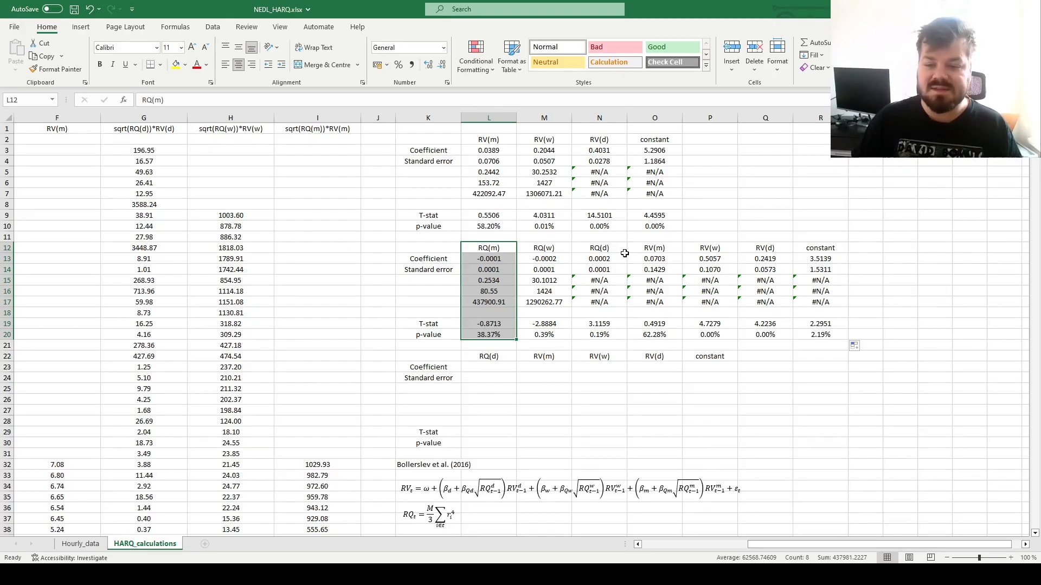
drag(648, 248, 657, 333)
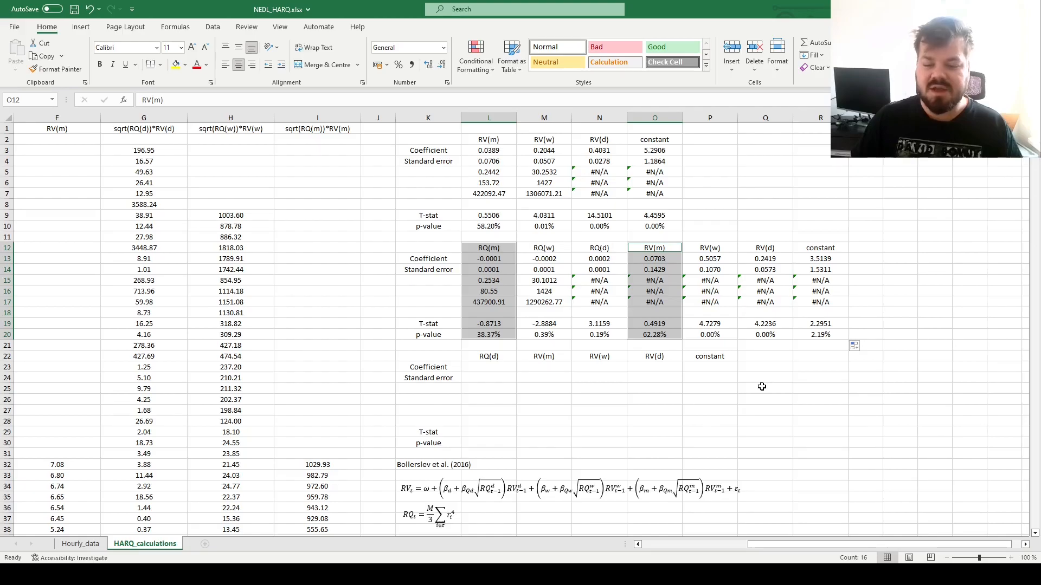
click(632, 497)
drag(657, 248, 658, 335)
drag(483, 140, 477, 225)
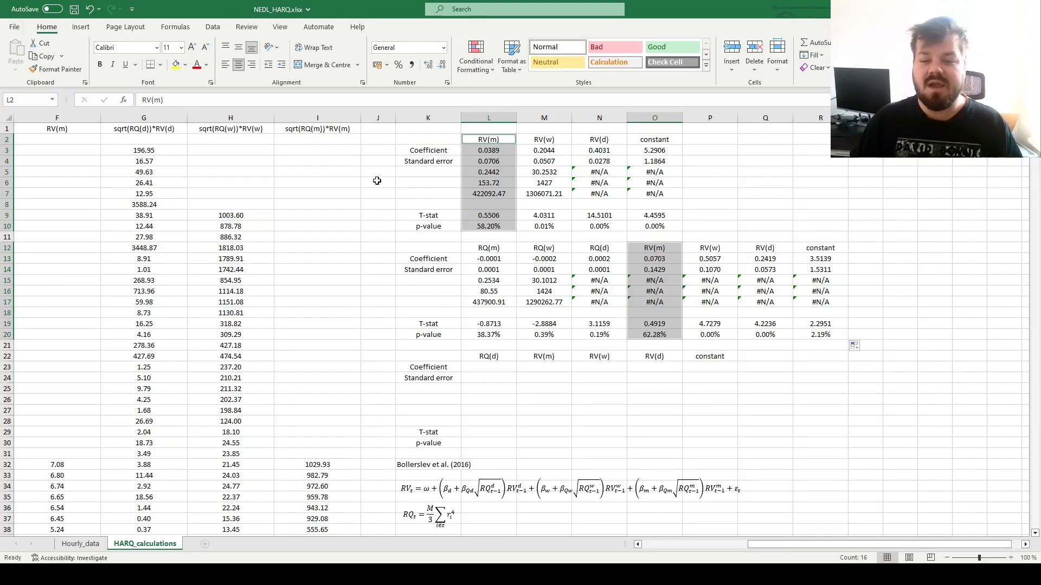
drag(657, 249, 661, 334)
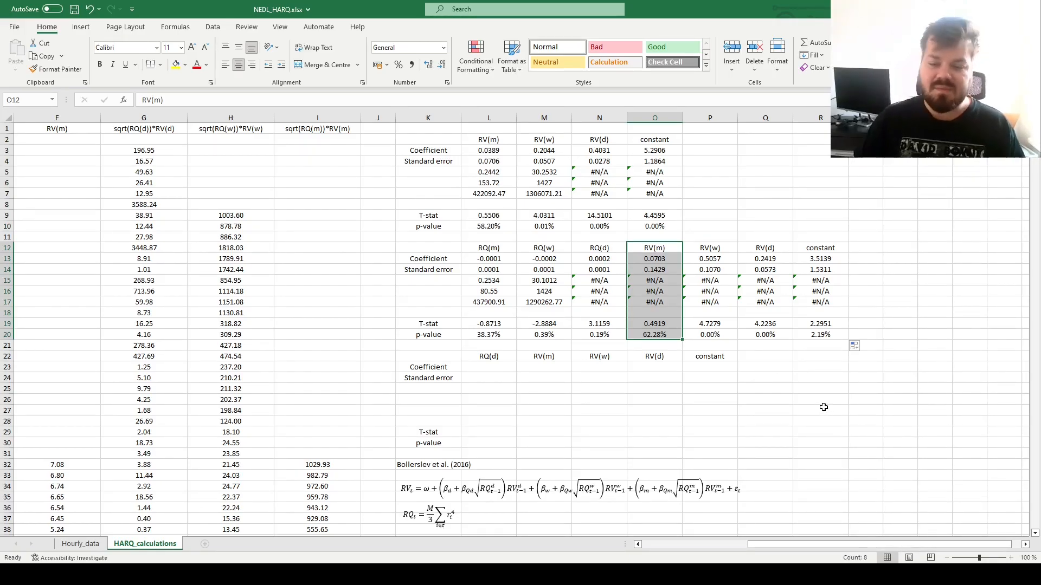
- Review the RQ terms against the Bollerslev et al. (2016) model, focusing on RQ(d) in the second and third regression tables
click(426, 467)
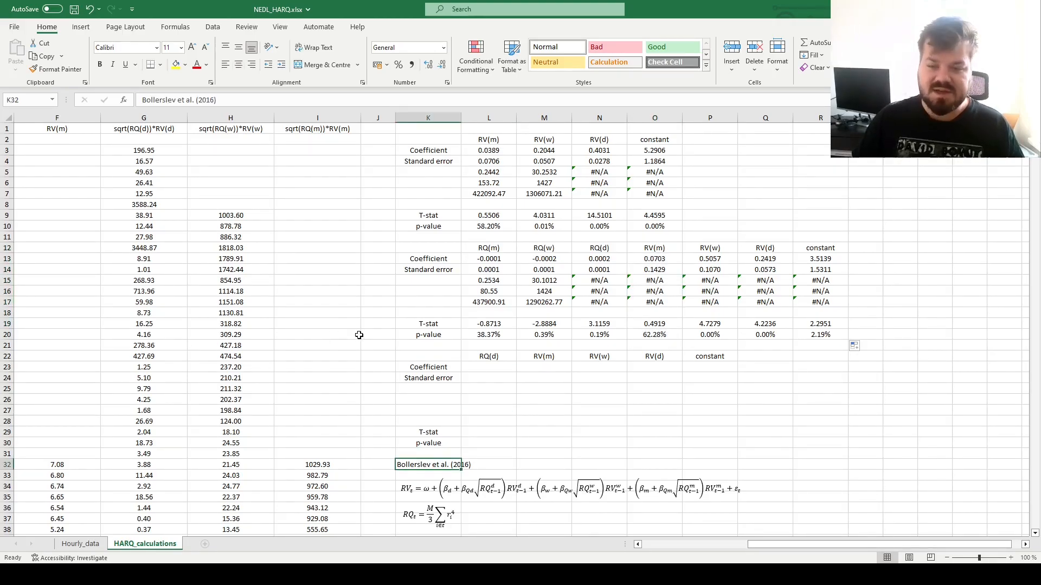
drag(497, 251, 584, 249)
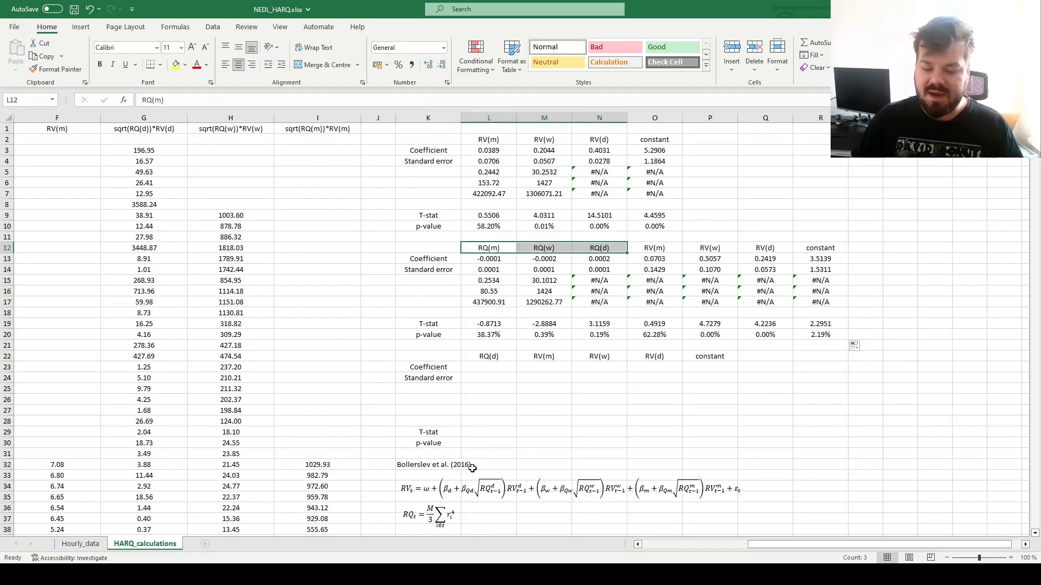
click(548, 392)
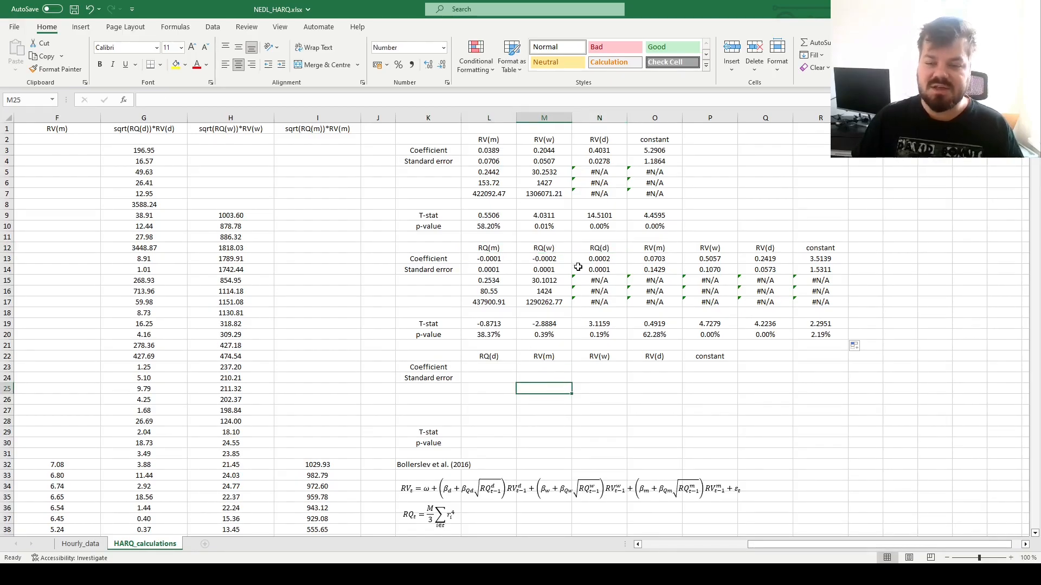
drag(600, 248, 602, 304)
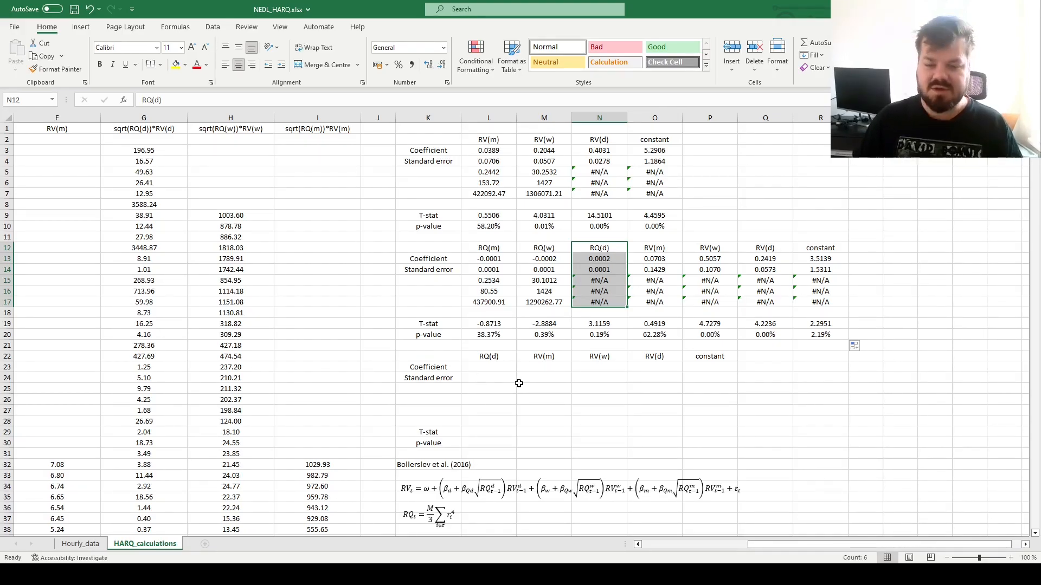
click(492, 360)
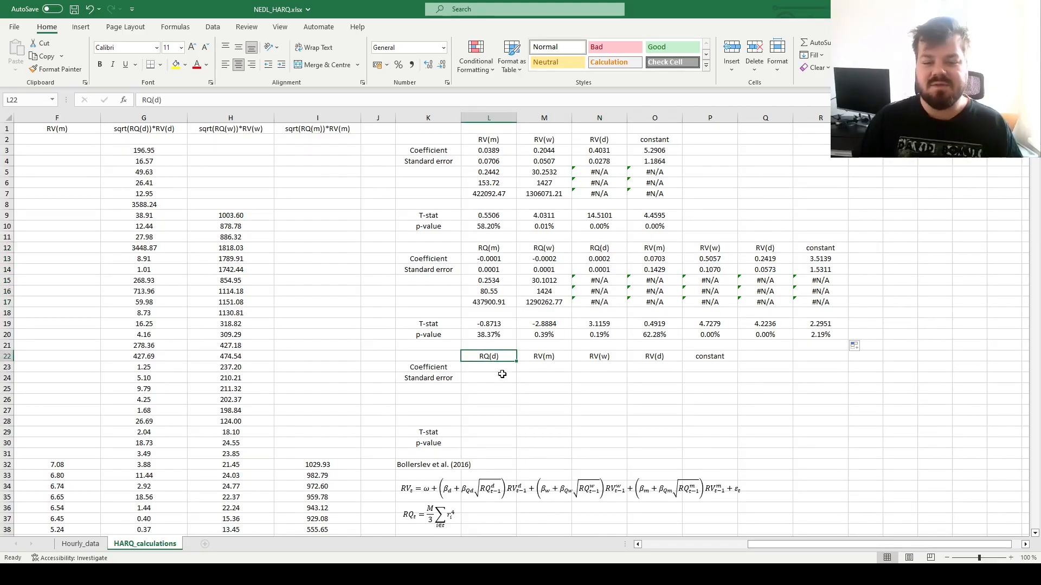
- Estimate the third regression in L23:P27 with the array formula =LINEST(B32:B1462,D32:G1462,1,1)
drag(482, 364, 717, 406)
text(=LINEST()
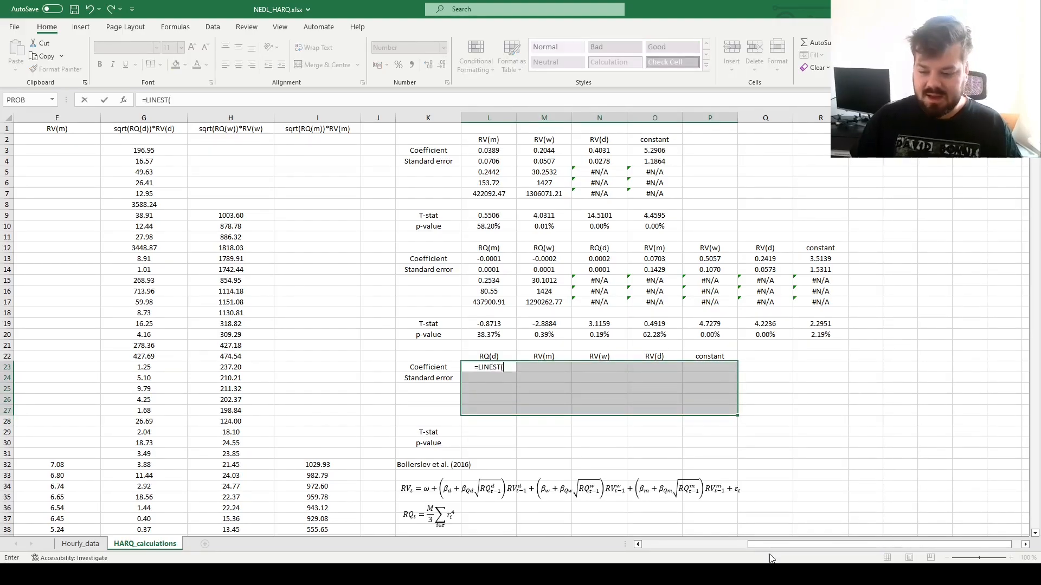
drag(773, 544, 667, 544)
click(112, 468)
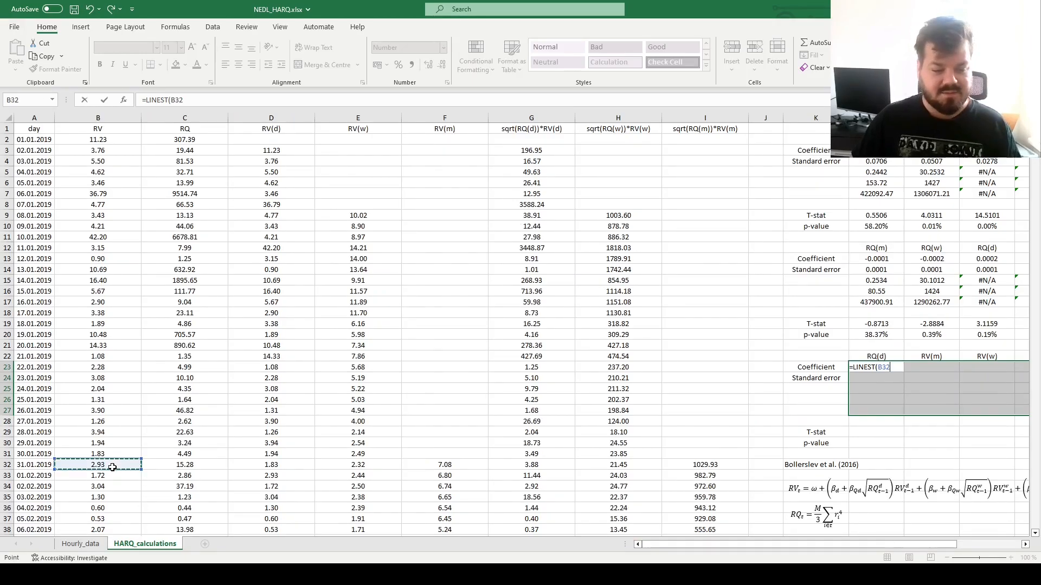
key(ctrl+shift+Down)
text(,)
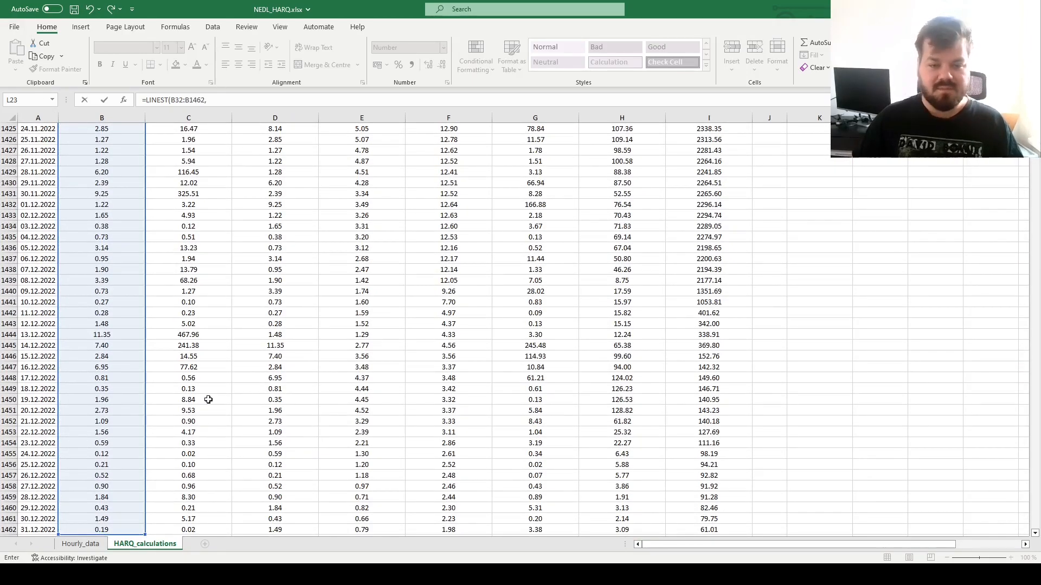
click(413, 429)
key(ctrl+Up)
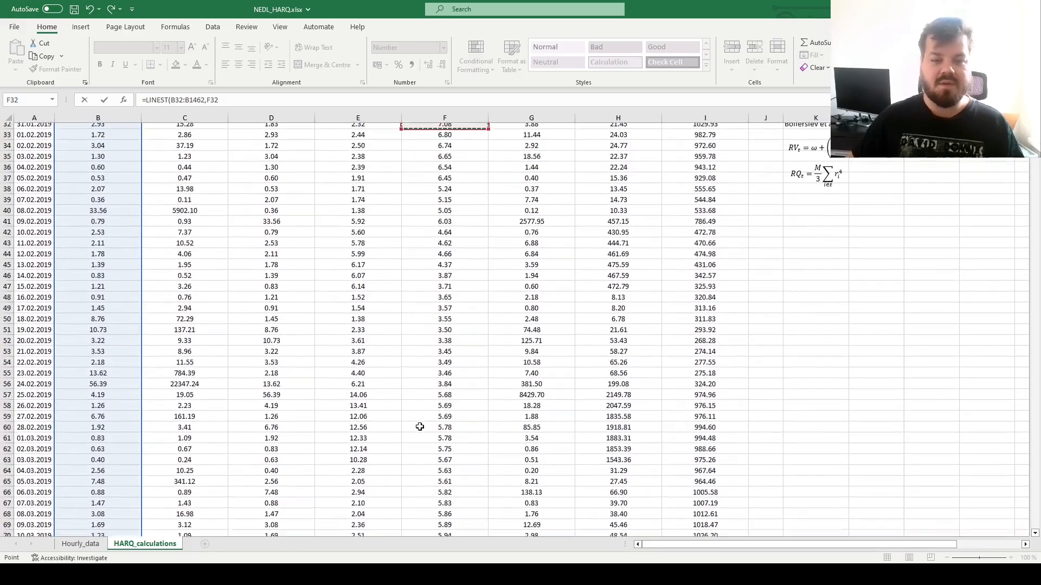
drag(446, 249, 534, 234)
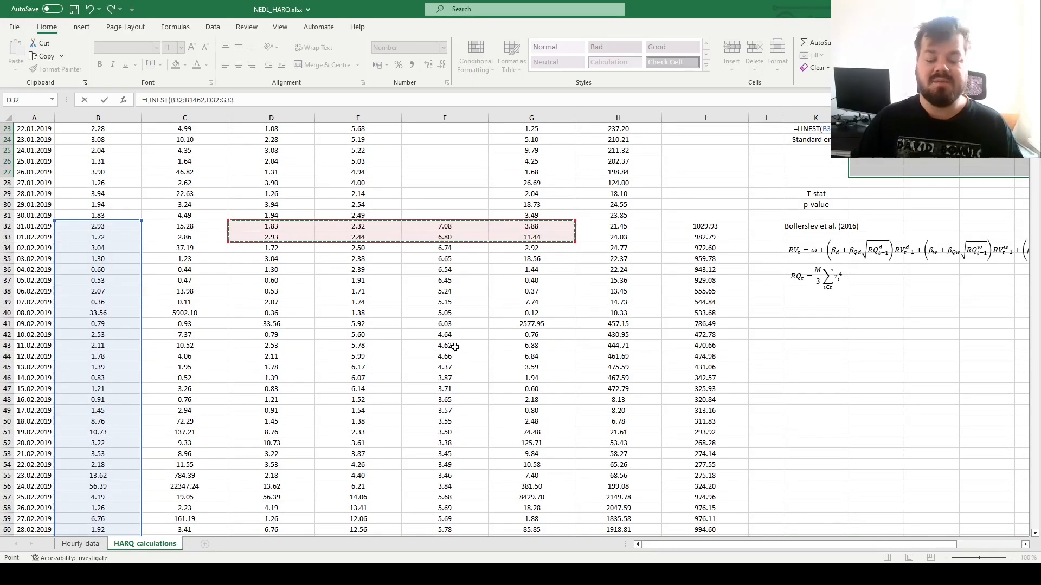
key(ctrl+shift+Down)
text(,1,1)
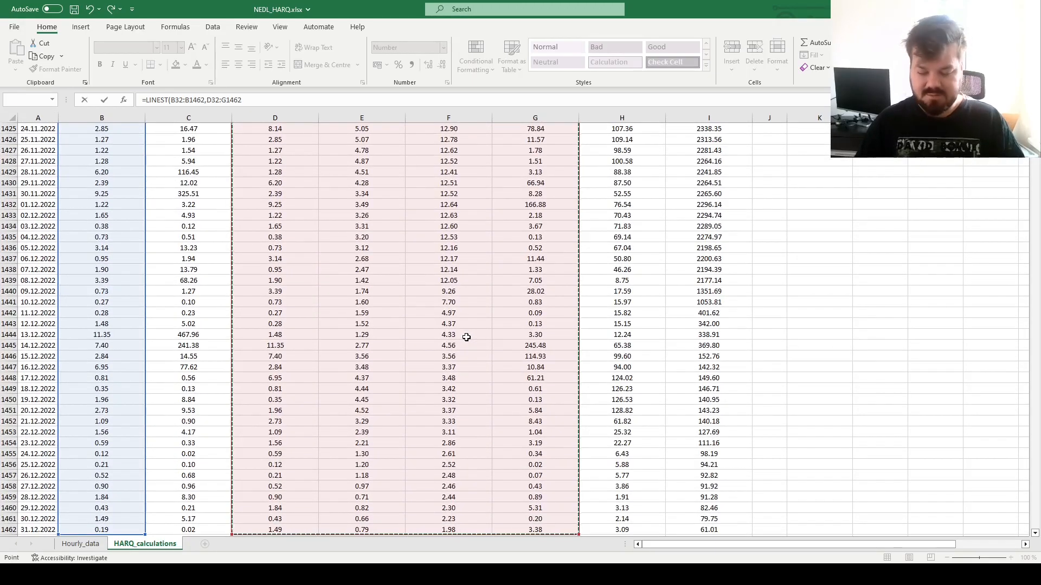
key(ctrl+shift+Return)
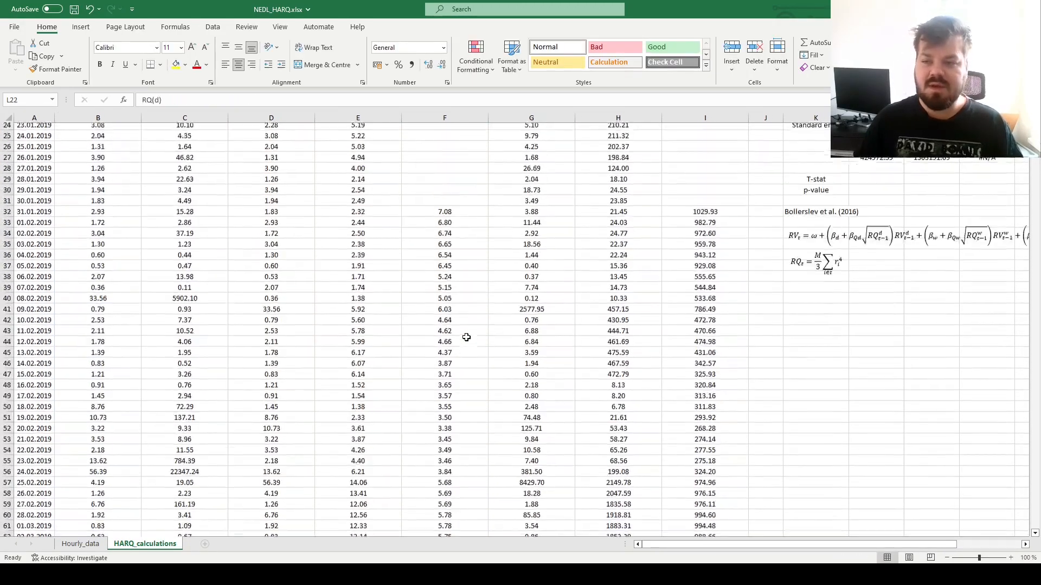
- Copy the T-stat and p-value formulas from the second regression into L29:L30 and extend them across to the constant in column P
scroll(467, 337, up, 1)
drag(491, 193, 958, 240)
scroll(959, 240, up, 2)
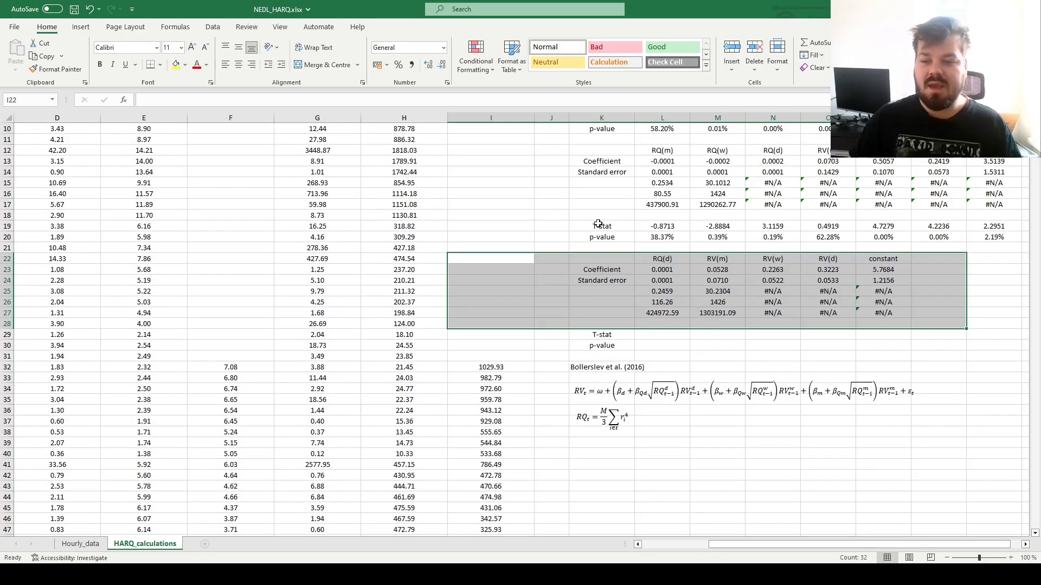
drag(654, 229, 659, 239)
key(ctrl+c)
click(662, 335)
key(ctrl+v)
key(Escape)
drag(690, 351, 908, 347)
drag(938, 270, 900, 280)
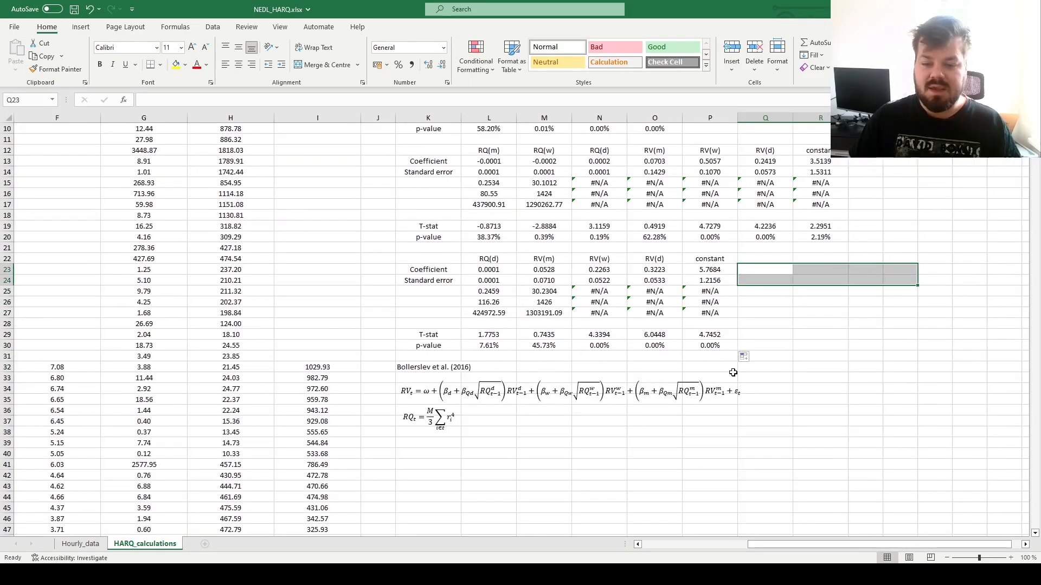
- Examine the RV(m) column of the third regression and compare the R-squared values of all three regressions in L5, L15 and L25
scroll(697, 362, up, 2)
scroll(650, 369, up, 1)
drag(563, 357, 567, 440)
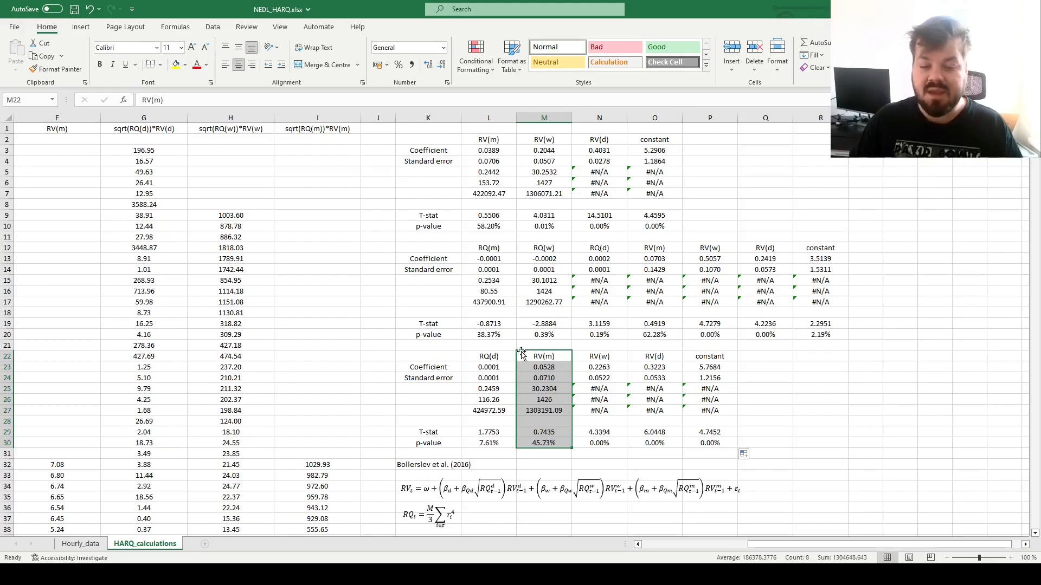
click(494, 390)
ctrl+click(489, 281)
ctrl+click(494, 172)
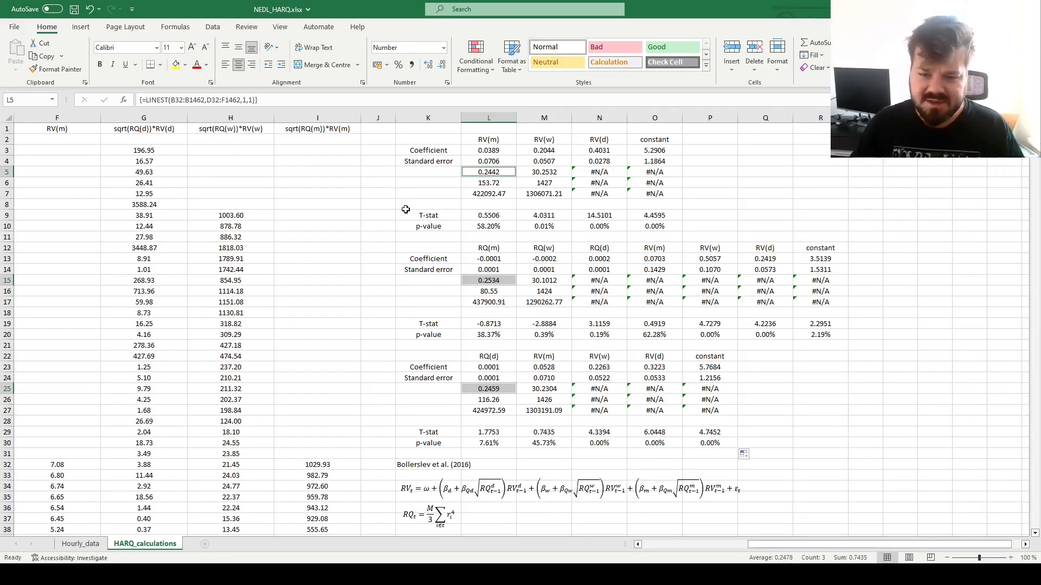
click(482, 277)
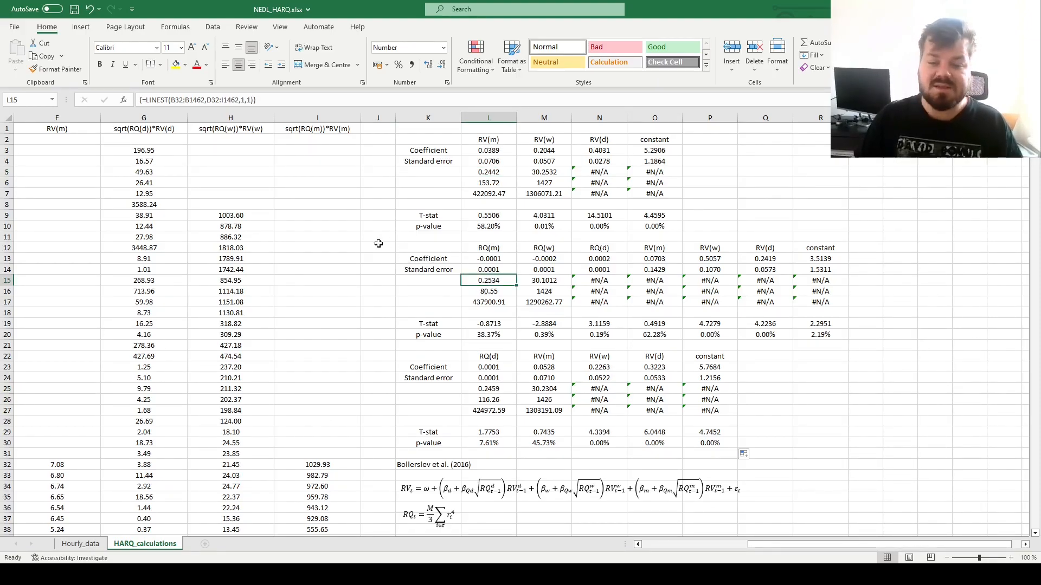
- Review the RQ(w) coefficient, T-stat and p-value alongside the other coefficients of the second regression
drag(555, 325, 549, 335)
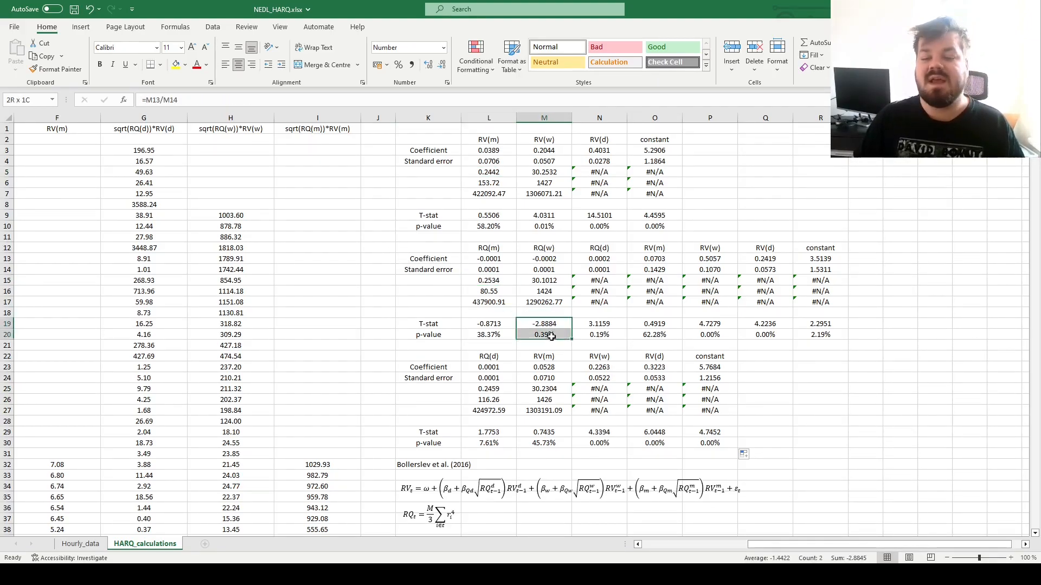
ctrl+drag(539, 250, 540, 260)
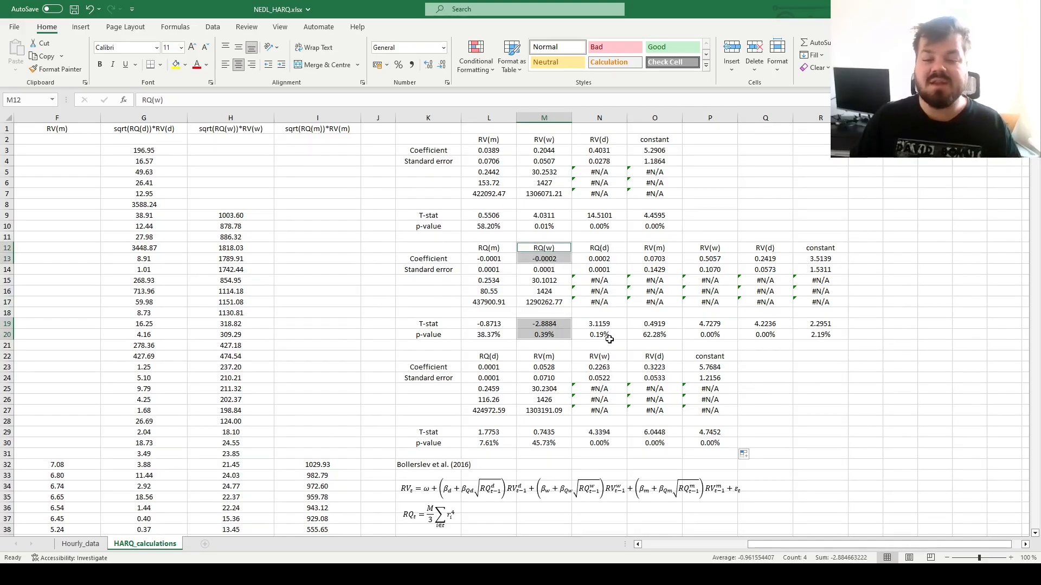
drag(493, 247, 846, 258)
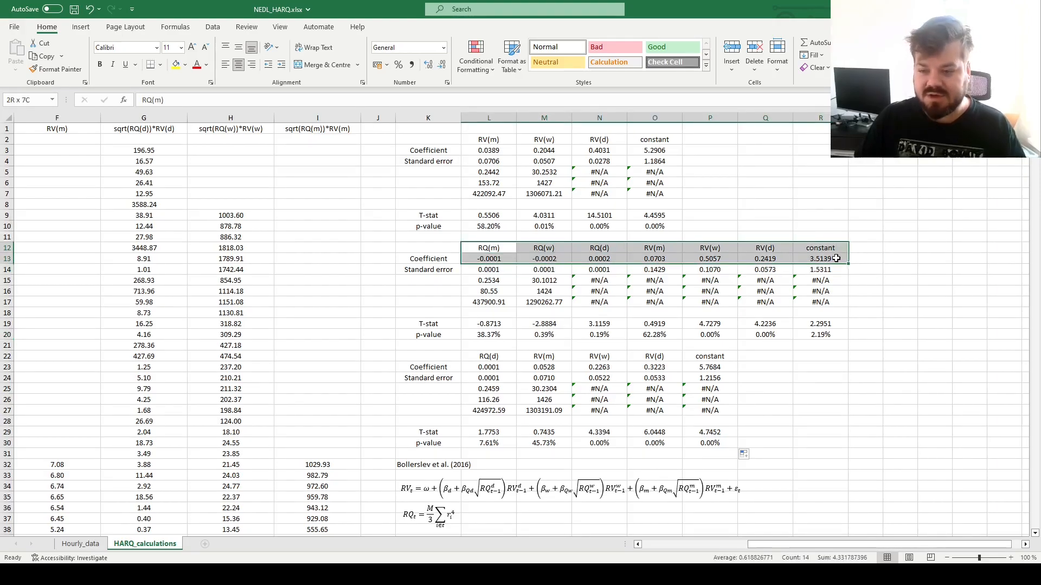
drag(545, 250, 532, 259)
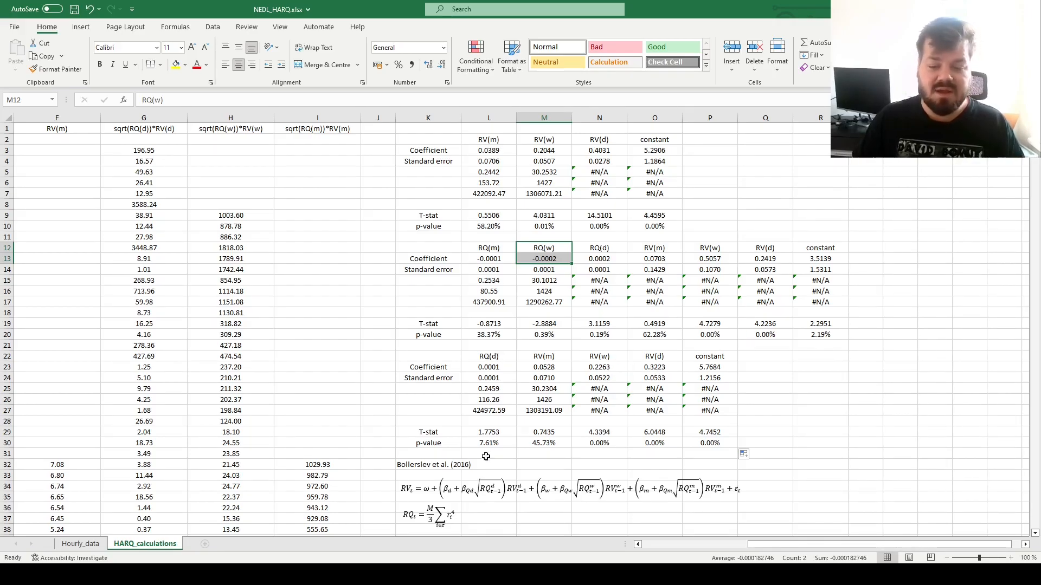
- Compare the third regression table with the first one, focusing on the RQ(d) column and its p-value
drag(440, 357, 732, 443)
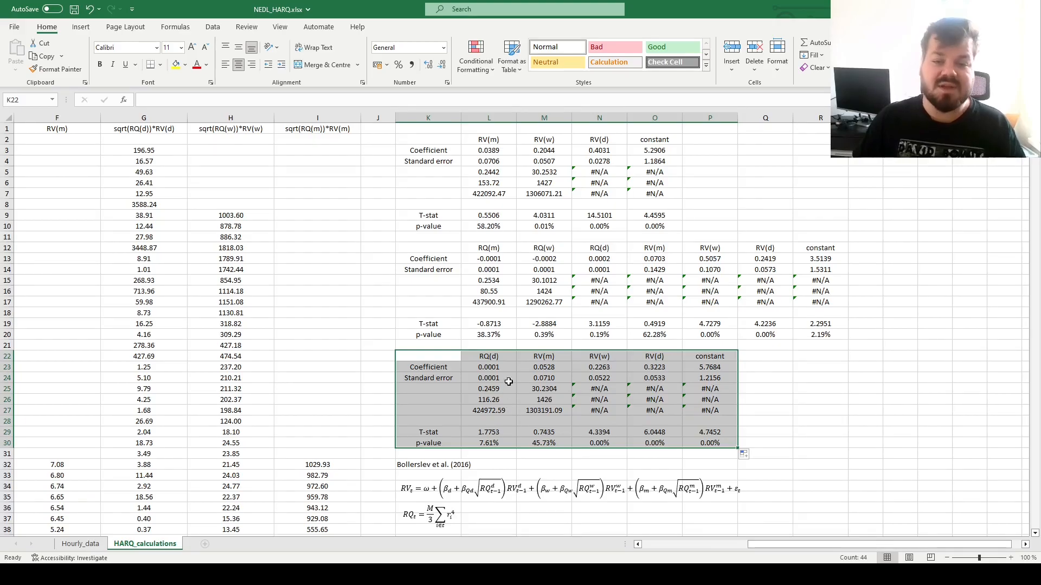
drag(424, 140, 684, 228)
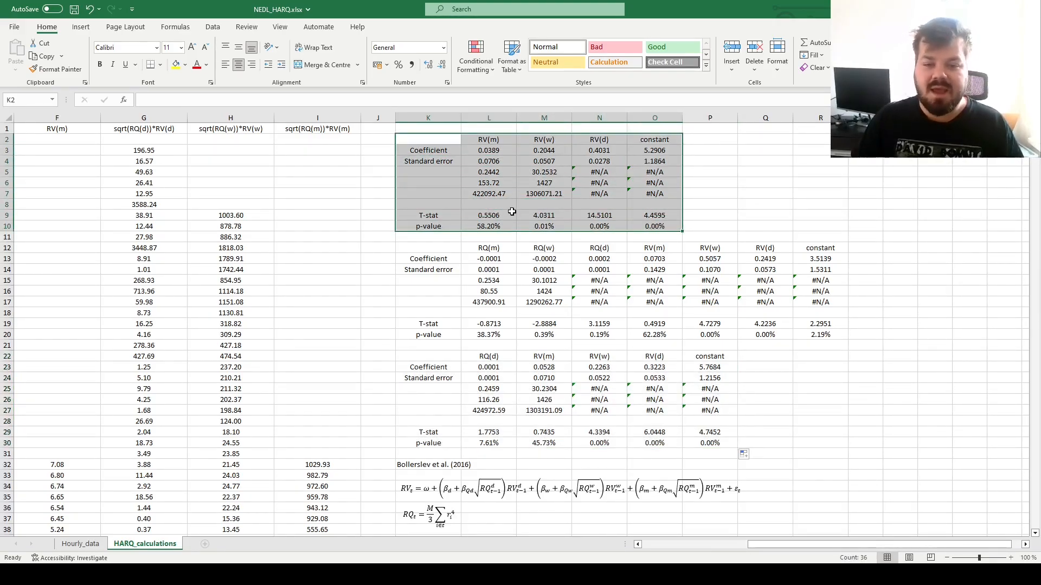
drag(499, 369, 490, 443)
click(490, 443)
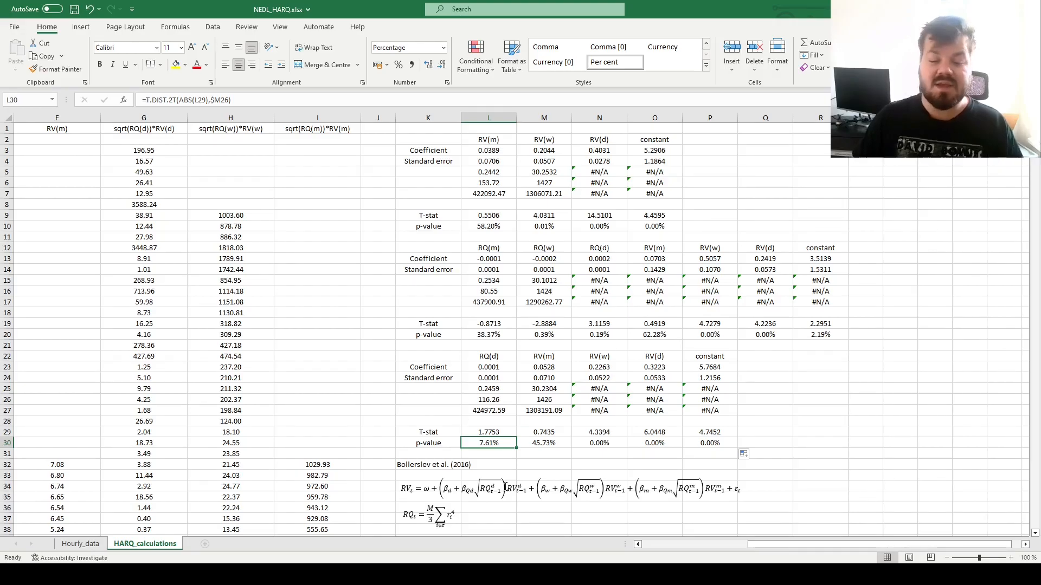
- Extend the RV and RQ regressor formulas in columns D to I from row 1462 into the Forecast row 1463
scroll(309, 357, down, 4)
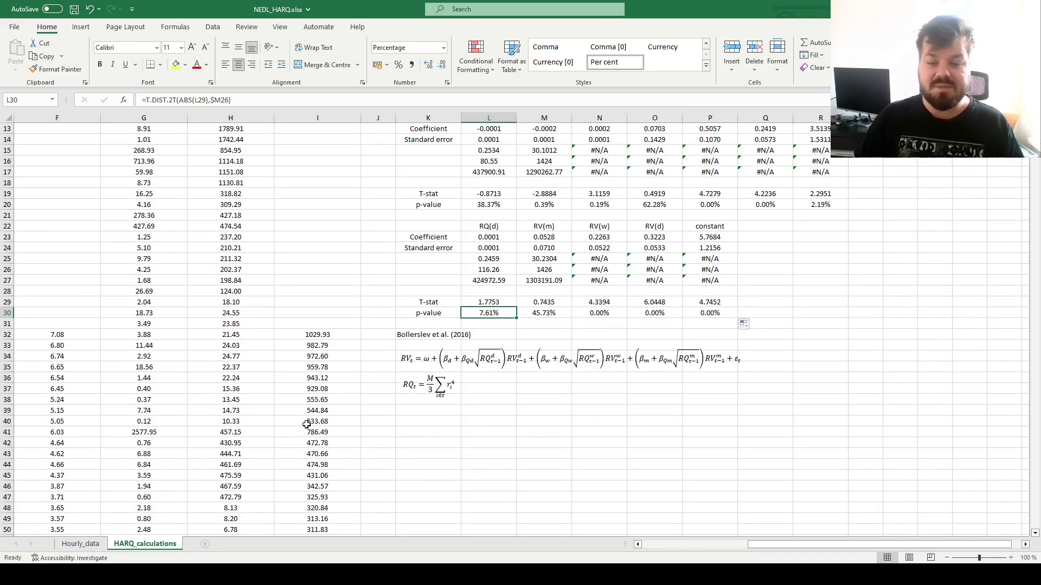
scroll(349, 225, up, 2)
drag(433, 182, 835, 272)
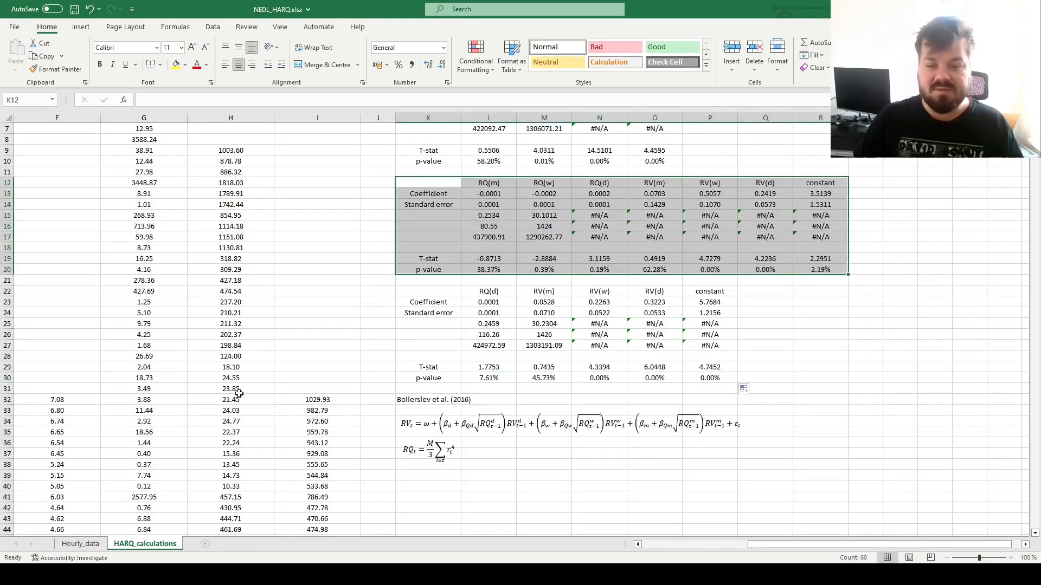
click(266, 445)
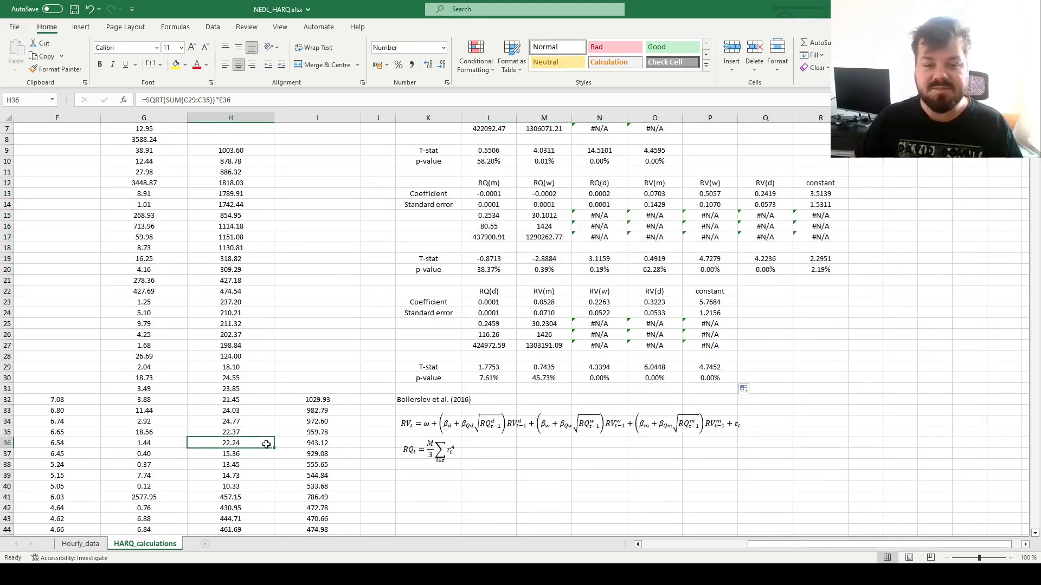
scroll(266, 444, left, 3)
click(98, 440)
key(ctrl+Down)
scroll(286, 430, down, 4)
drag(286, 367, 752, 384)
drag(332, 400, 331, 392)
- Check the daily, weekly and monthly RV formulas in D1463, E1463 and F1463 of the Forecast row
click(283, 380)
click(203, 100)
key(Escape)
click(351, 377)
click(230, 100)
key(Escape)
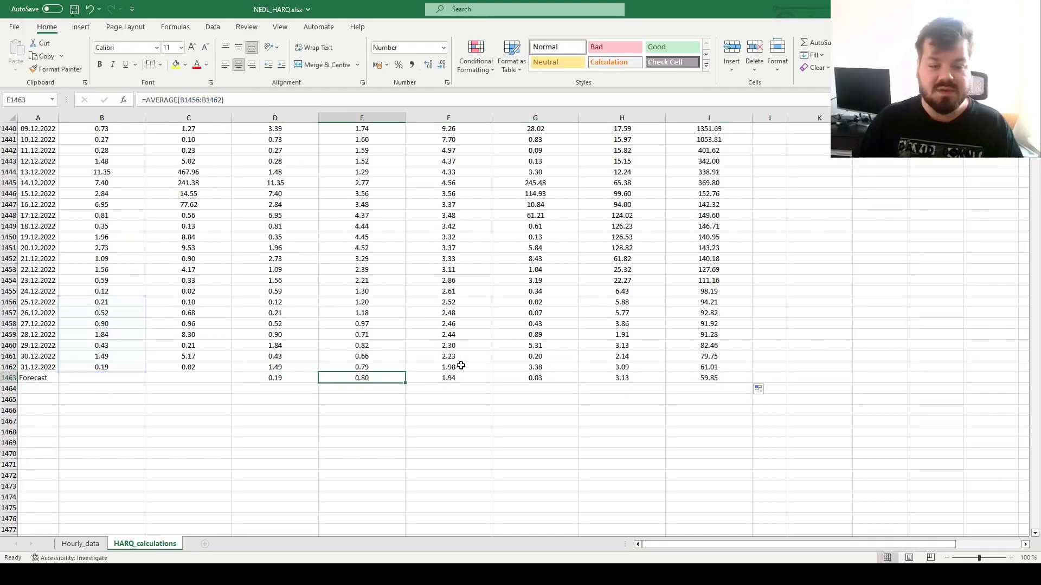
click(461, 378)
click(281, 95)
key(Escape)
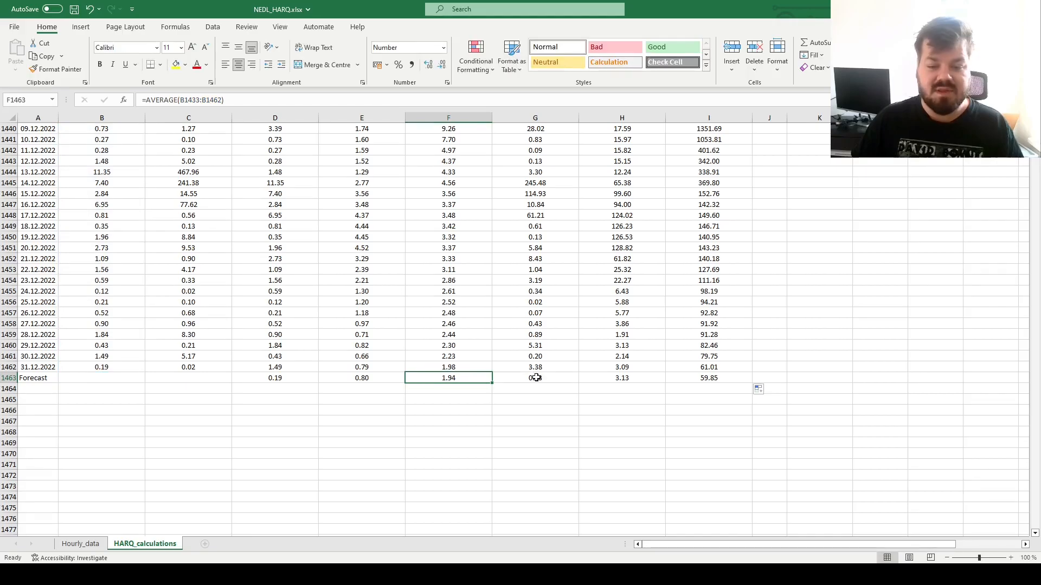
- Check the daily, weekly and monthly square-root RQ interaction formulas in G1463, H1463 and I1463
click(535, 378)
click(236, 96)
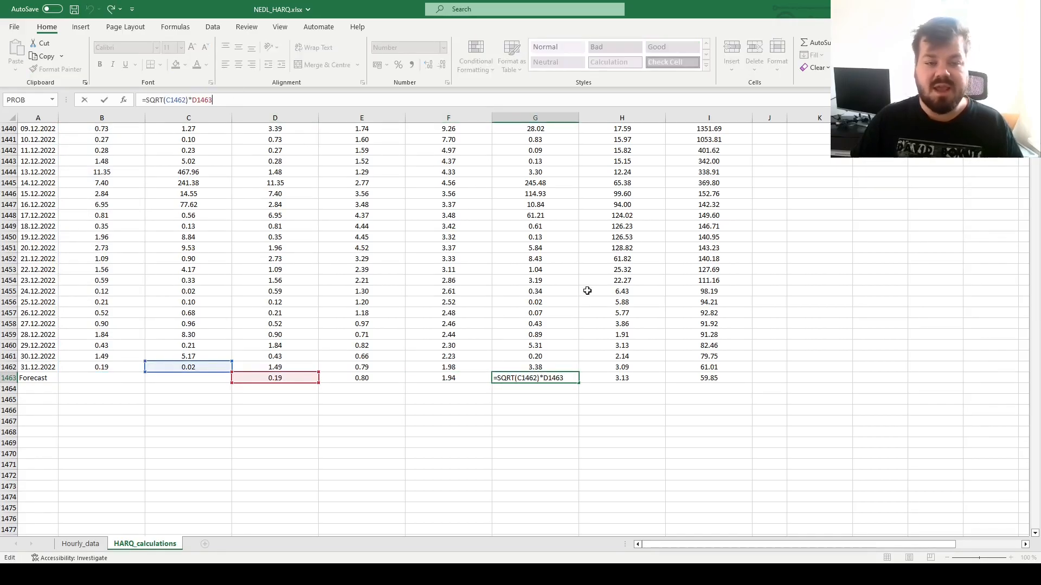
key(Escape)
click(616, 378)
click(281, 95)
key(Escape)
click(748, 378)
click(280, 99)
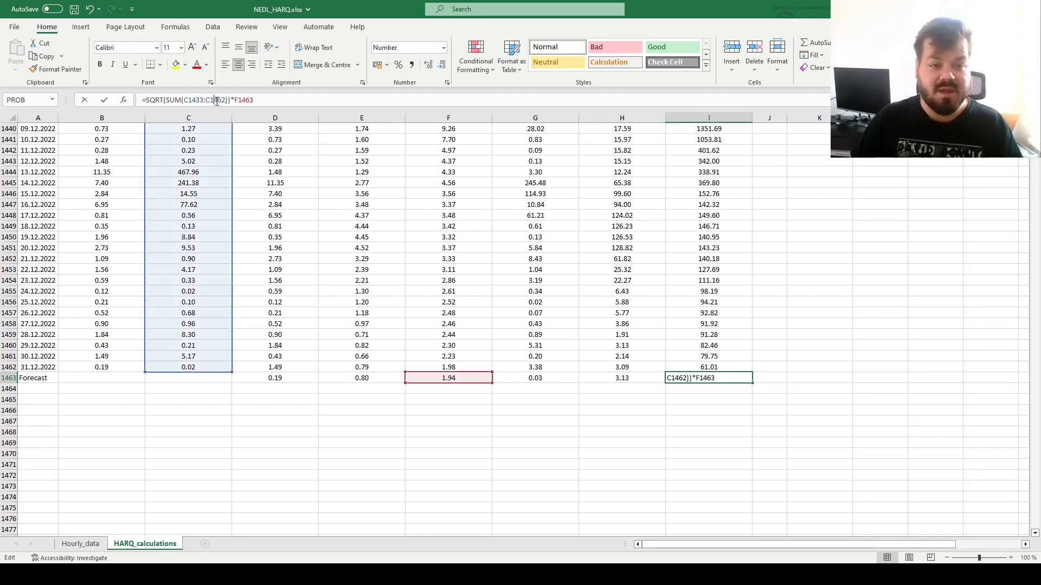
key(Escape)
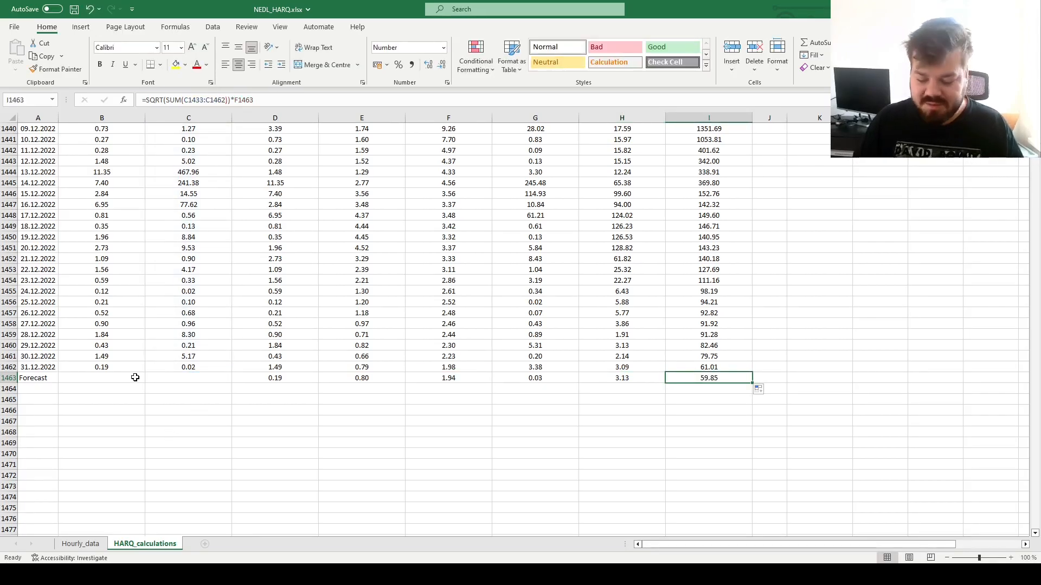
- Start the forecast formula in B1463 with the second regression's constant, R13, followed by a plus sign
click(135, 378)
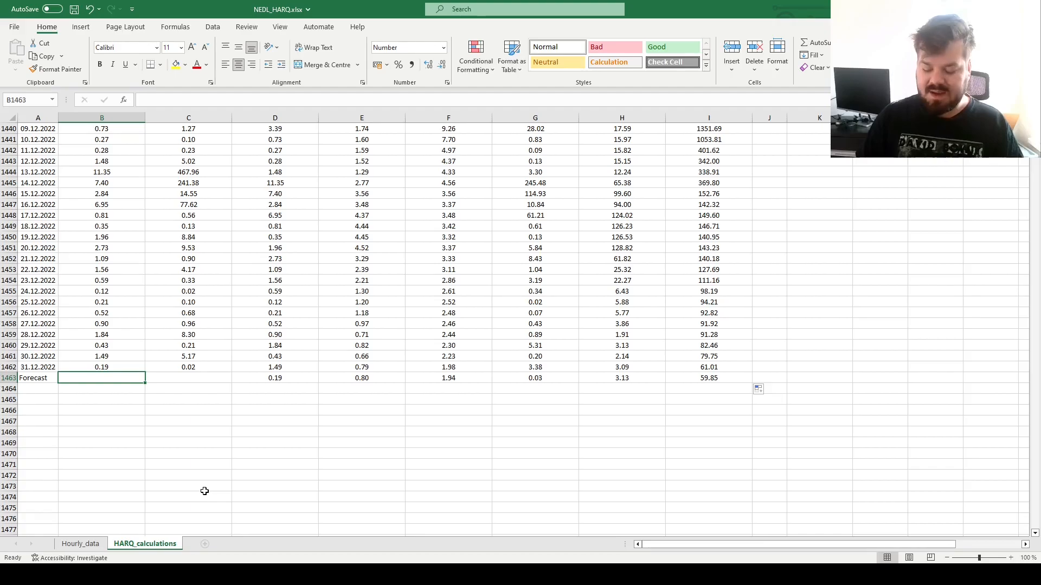
text(=)
click(906, 335)
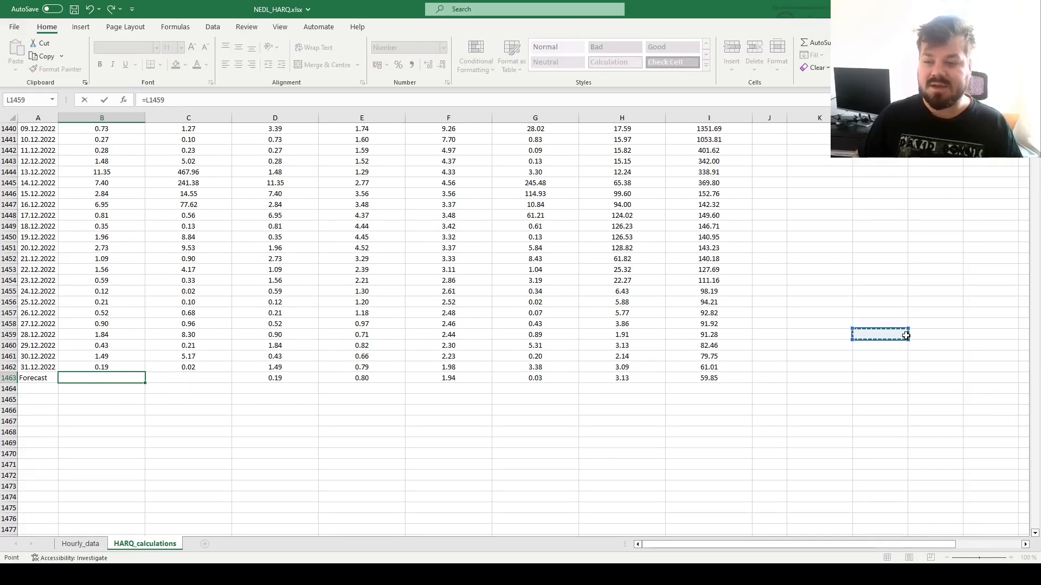
key(ctrl+Up)
scroll(906, 335, up, 4)
drag(877, 172, 952, 250)
click(986, 163)
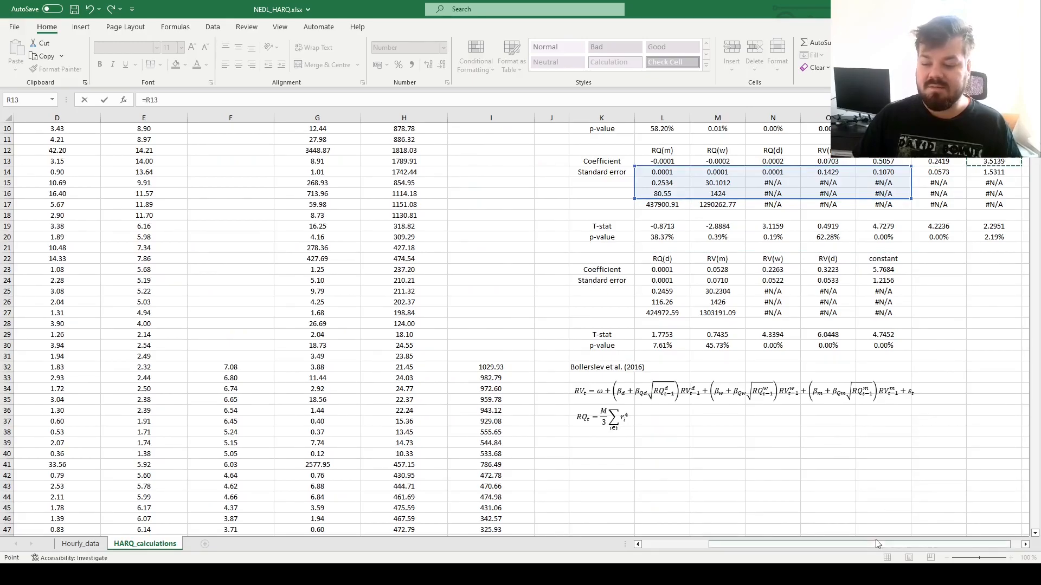
drag(876, 545, 886, 544)
scroll(534, 262, up, 2)
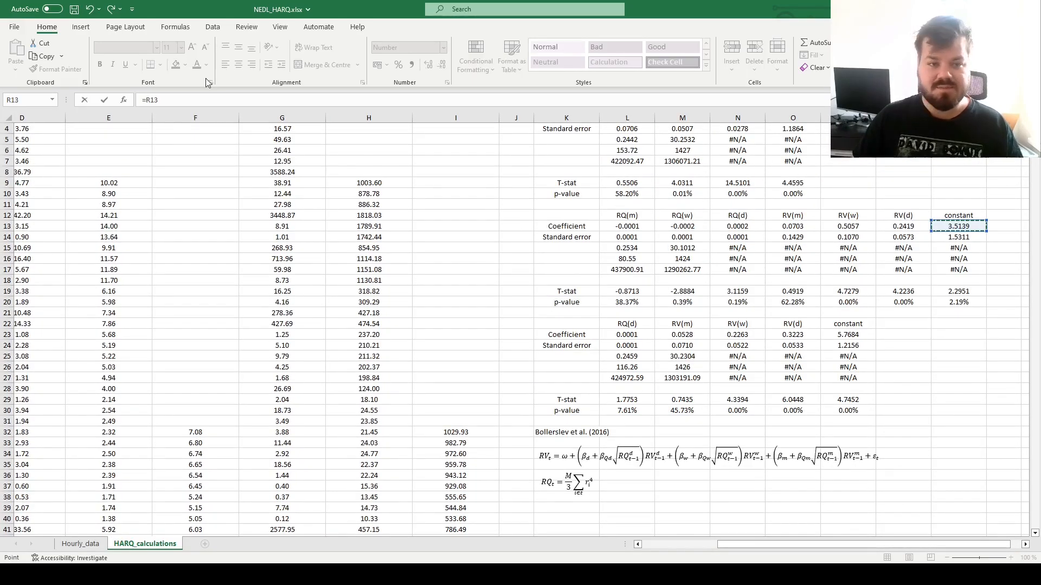
click(179, 103)
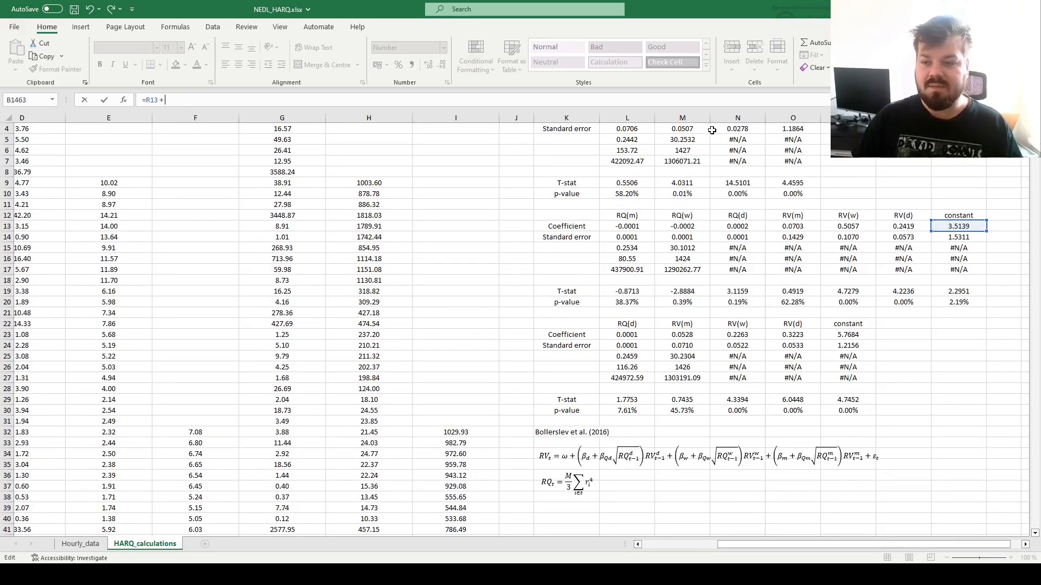
- Add the daily RV term to the forecast formula by multiplying coefficient Q13 by D1463
click(903, 226)
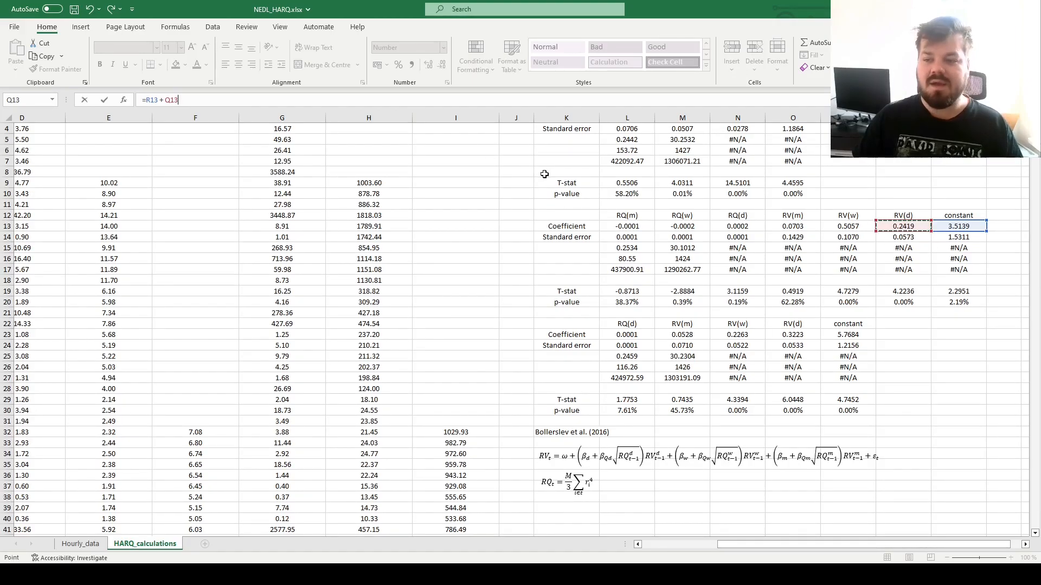
text(*)
click(139, 472)
key(ctrl+Down)
key(Left)
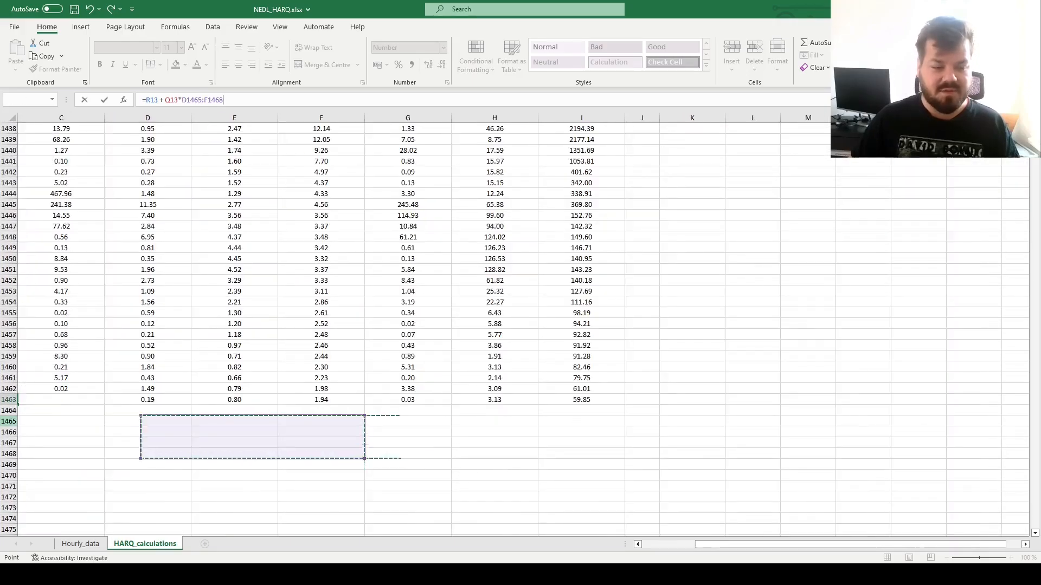
- Add the weekly RV term to the forecast formula as coefficient P13 times E1463
text(+)
click(912, 292)
key(ctrl+Up)
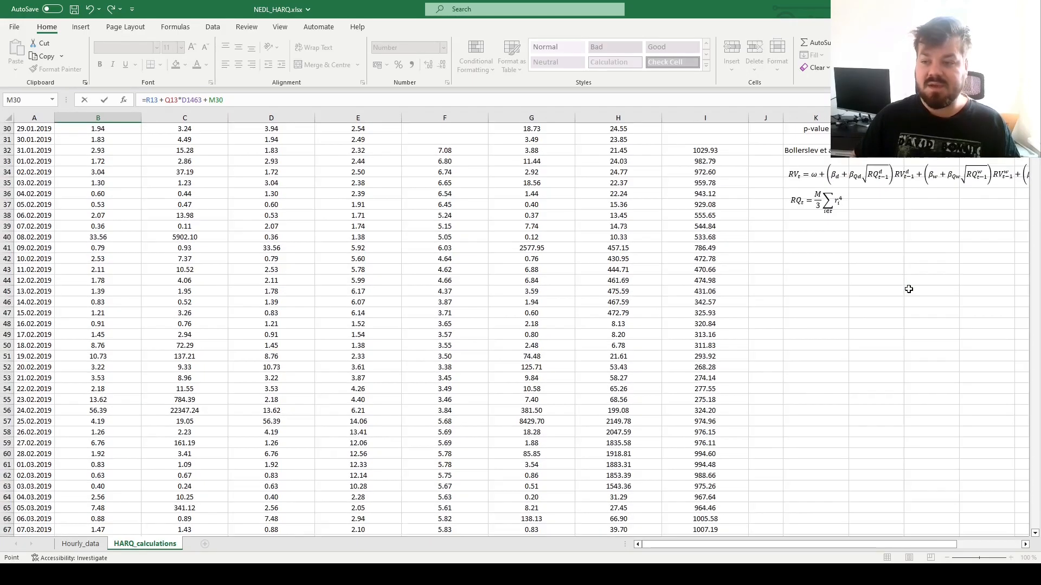
key(Up)
key(Up)
key(Up)
key(Up)
key(Up)
key(Up)
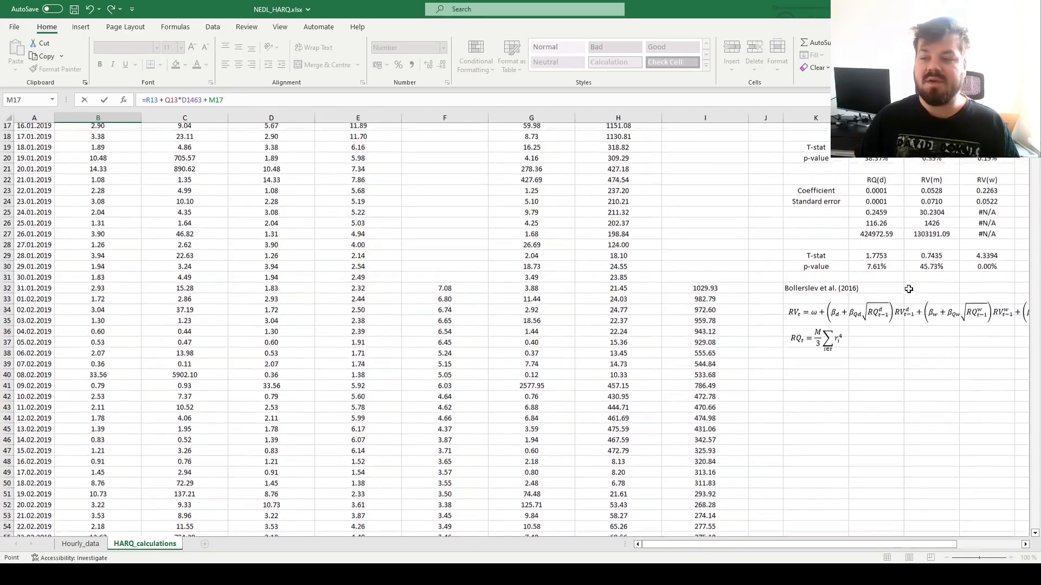
key(Right)
key(Right)
key(Right)
key(Right)
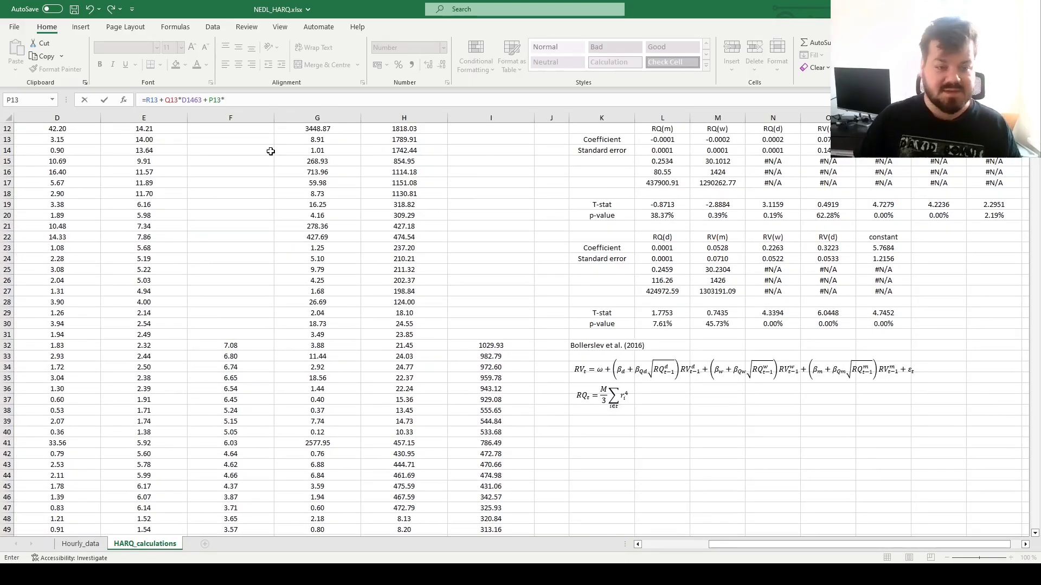
click(97, 400)
key(ctrl+Down)
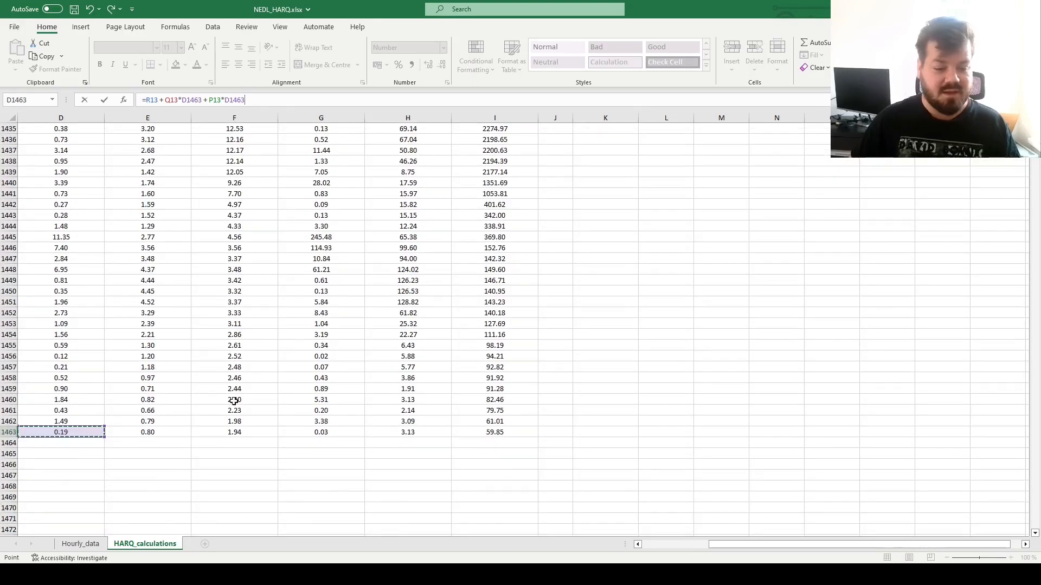
click(143, 433)
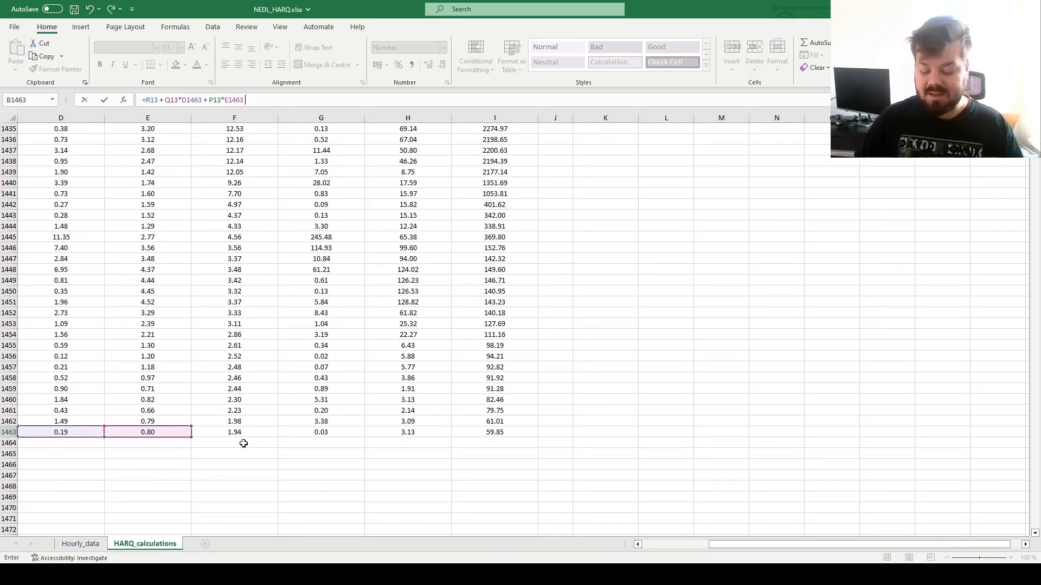
- Add the monthly RV term to the forecast formula as coefficient O13 times F1463
text(+)
click(769, 355)
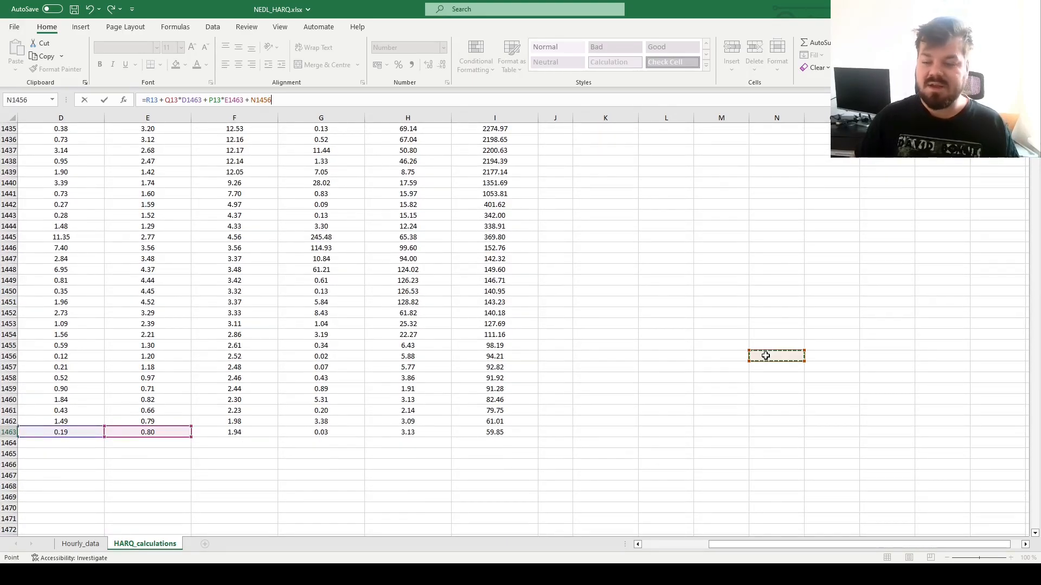
key(ctrl+Up)
key(Up)
key(Up)
key(Up)
key(Up)
key(Up)
key(Up)
key(Up)
key(Up)
key(Up)
key(Up)
key(Up)
key(Up)
key(Up)
key(Up)
key(Up)
key(Up)
key(Up)
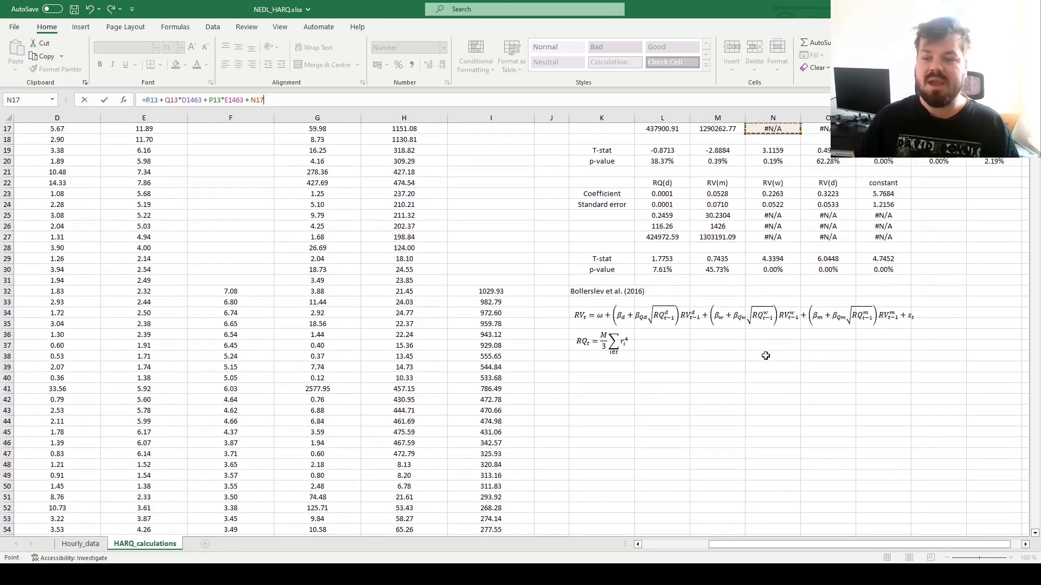
key(Right)
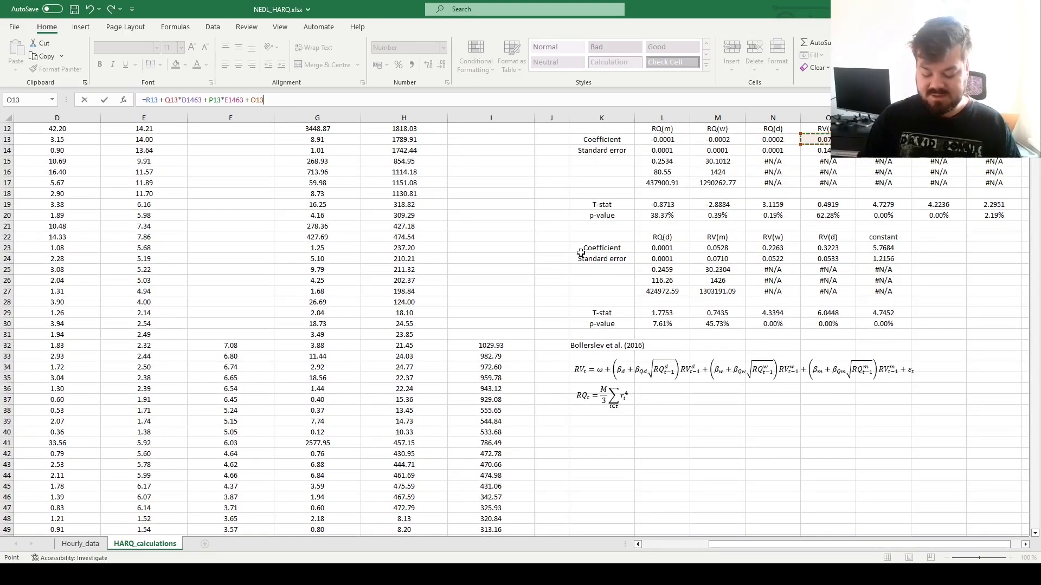
text(*)
click(235, 347)
key(ctrl+Down)
- Add the daily RQ term to the forecast formula as coefficient N13 times G1463
text(+)
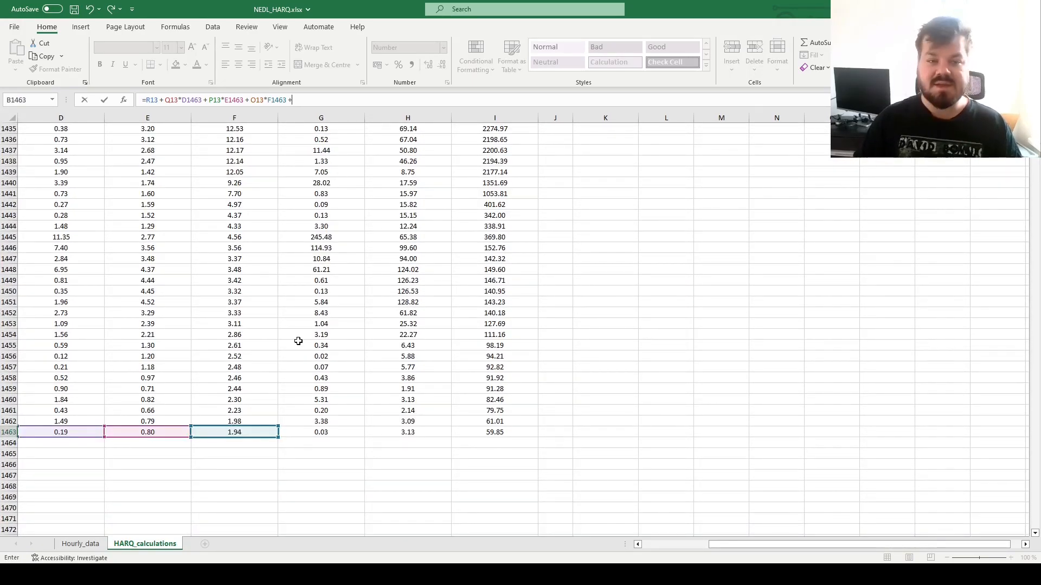
click(770, 308)
key(ctrl+Up)
key(ctrl+Up)
key(ctrl+Up)
key(ctrl+Up)
key(ctrl+Up)
key(ctrl+Up)
key(Down)
key(Down)
key(Down)
key(Down)
key(Down)
key(Down)
key(Down)
key(Down)
key(Down)
key(Down)
key(Down)
text(*)
click(322, 464)
key(ctrl+Down)
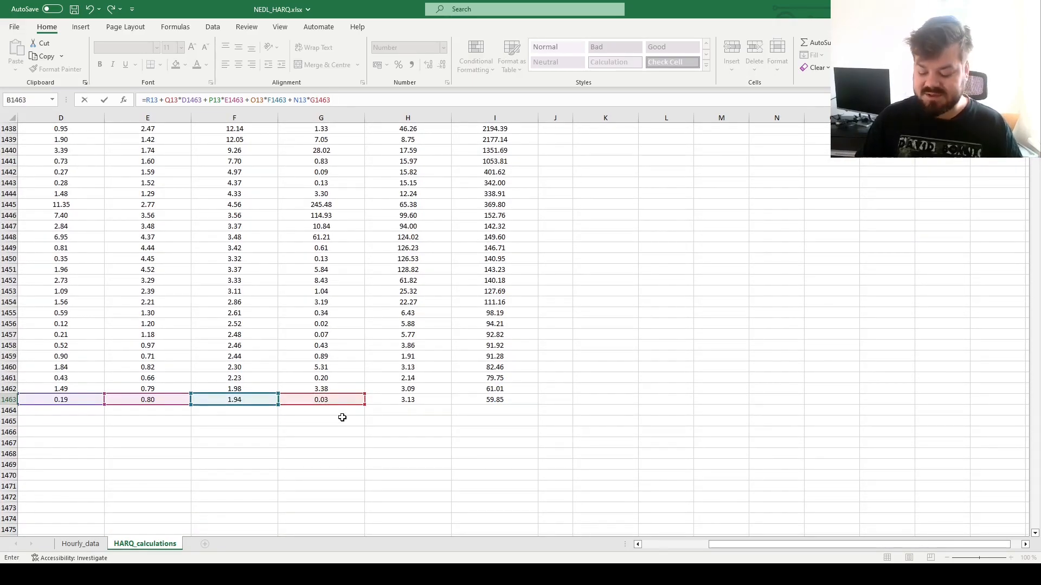
- Add the weekly RQ term to the forecast formula as coefficient M13 times H1463
click(722, 306)
key(ctrl+z)
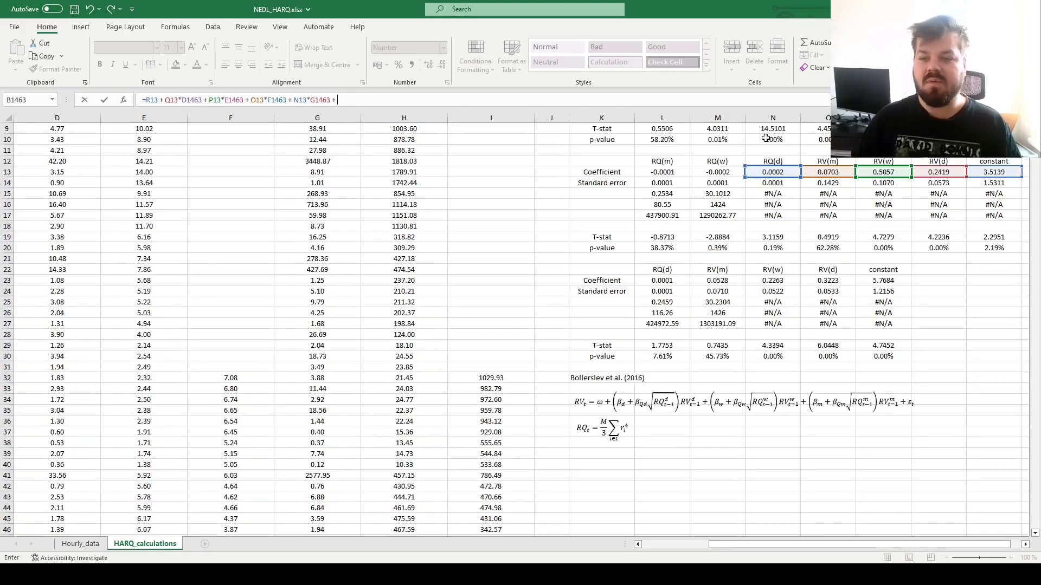
click(717, 171)
text(*)
click(402, 345)
key(ctrl+Down)
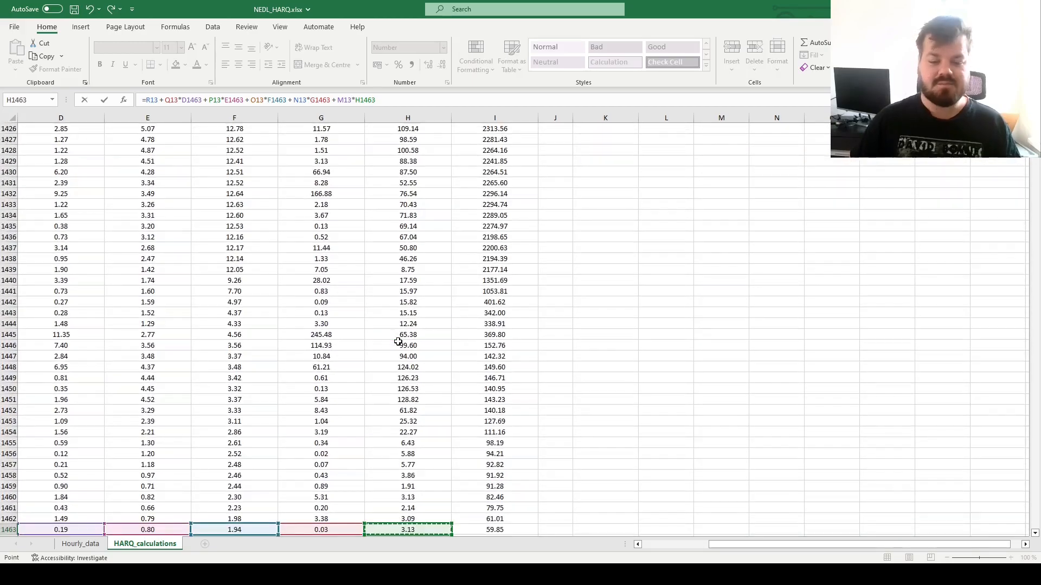
scroll(402, 338, down, 3)
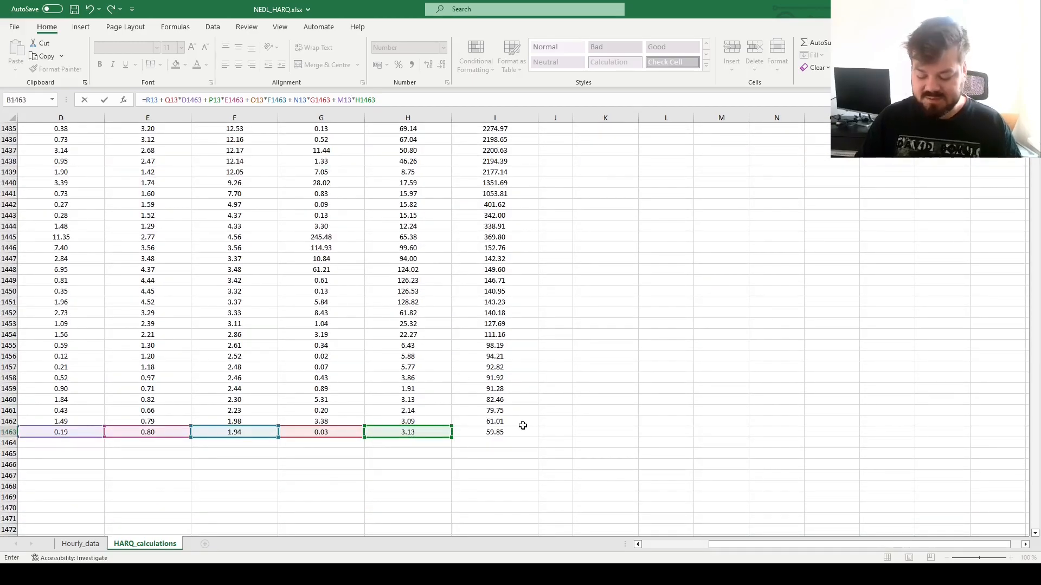
- Add the monthly RQ term, coefficient L13 times I1463, and enter the completed forecast formula in B1463
click(653, 334)
key(ctrl+Up)
key(ctrl+Up)
key(ctrl+Up)
key(Up)
key(Up)
key(Up)
key(Up)
key(Up)
key(Up)
key(Up)
key(Up)
key(Up)
key(Up)
key(Up)
key(Up)
key(Up)
key(Up)
key(Up)
key(Up)
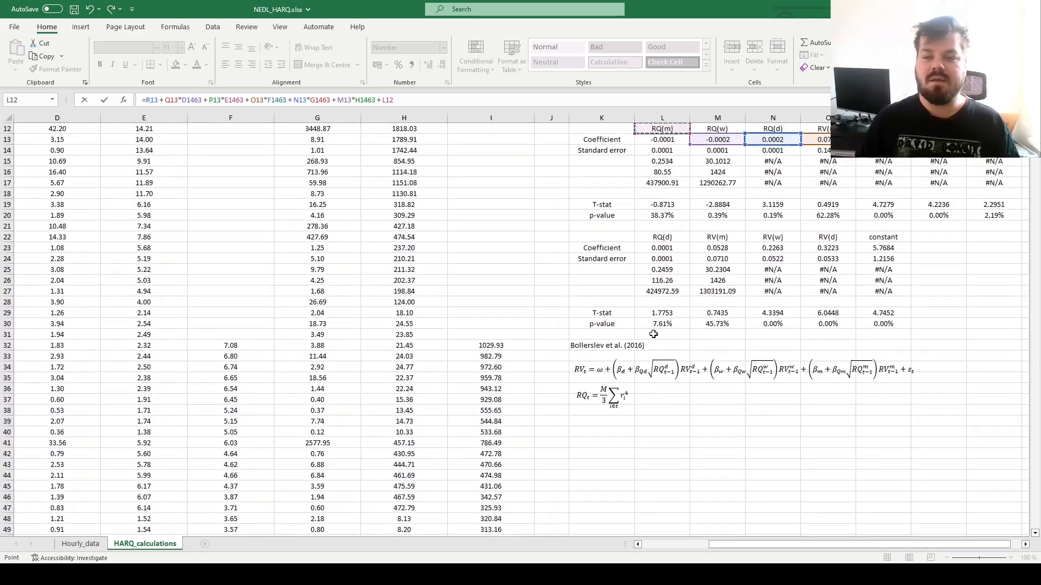
key(Down)
key(Down)
text(*)
click(482, 390)
key(ctrl+Down)
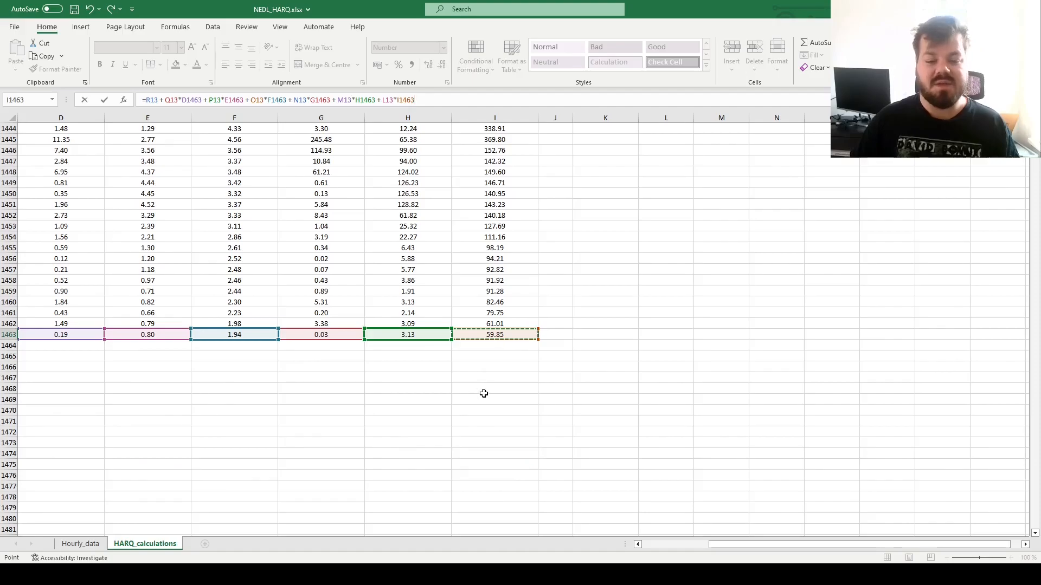
key(ctrl+Return)
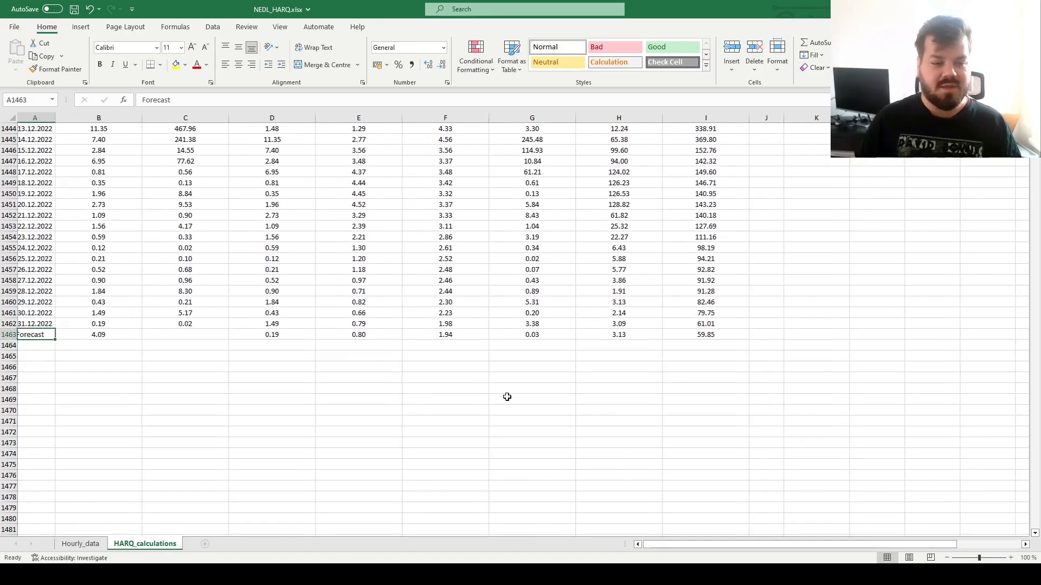